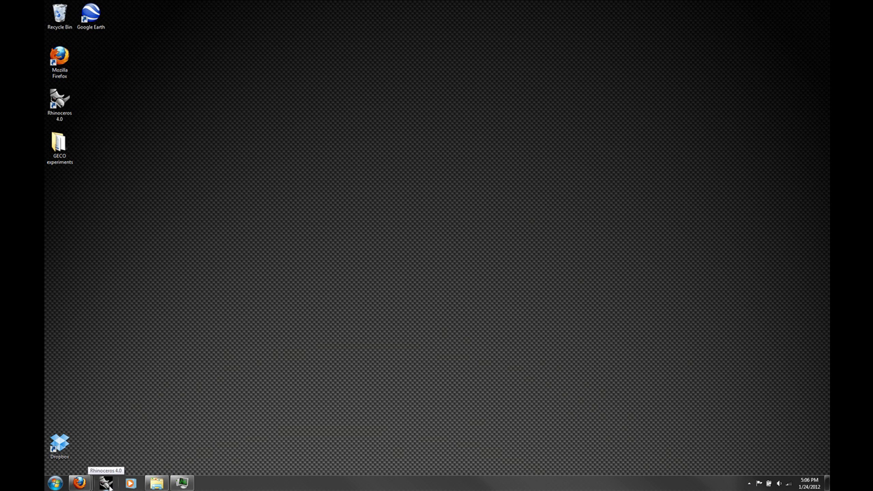
Launch Rhinoceros 4.0 and start a new model from the Large Objects - Feet template
{"action": "left_click", "coordinate": [107, 484]}
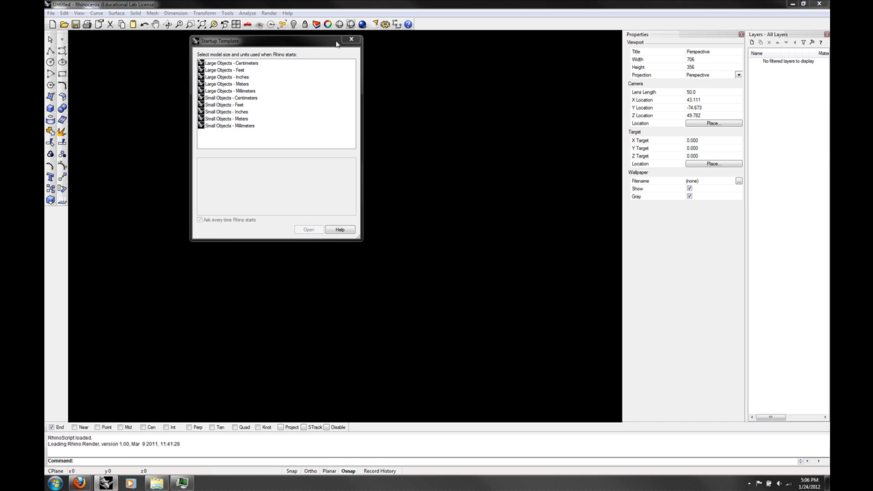
{"action": "left_click_drag", "start_coordinate": [321, 42], "coordinate": [456, 83]}
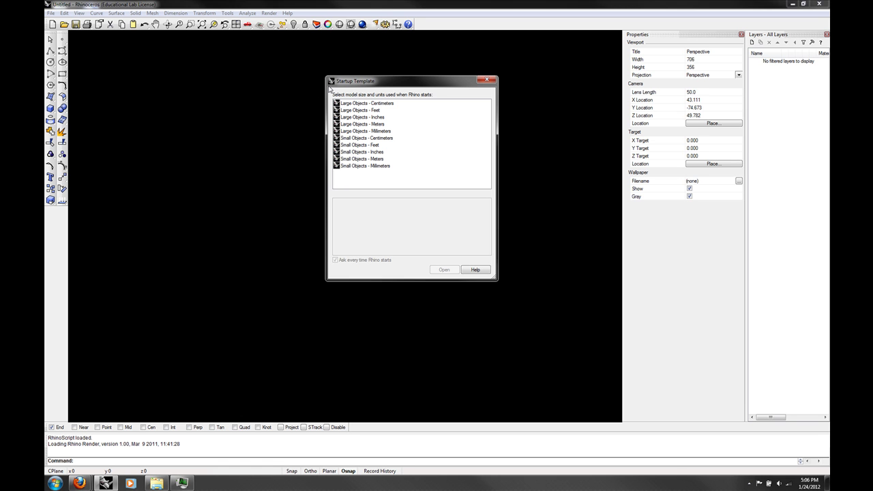
{"action": "left_click_drag", "start_coordinate": [348, 82], "coordinate": [326, 82]}
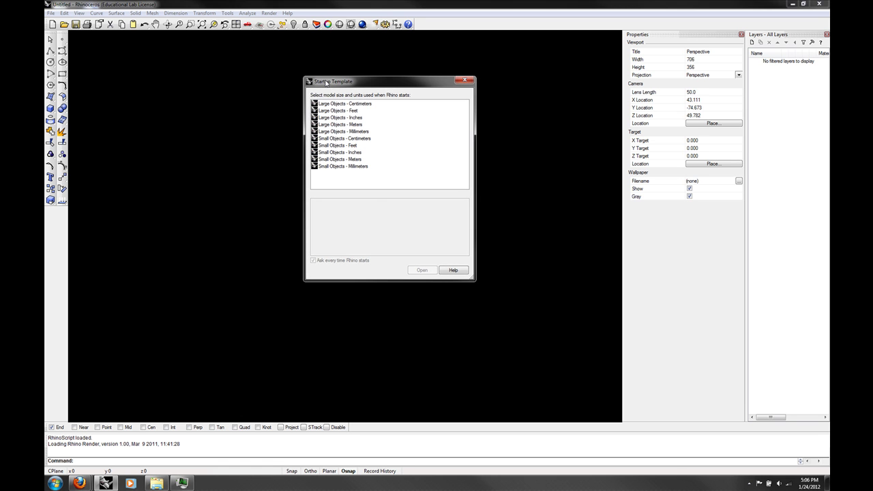
{"action": "left_click", "coordinate": [354, 112]}
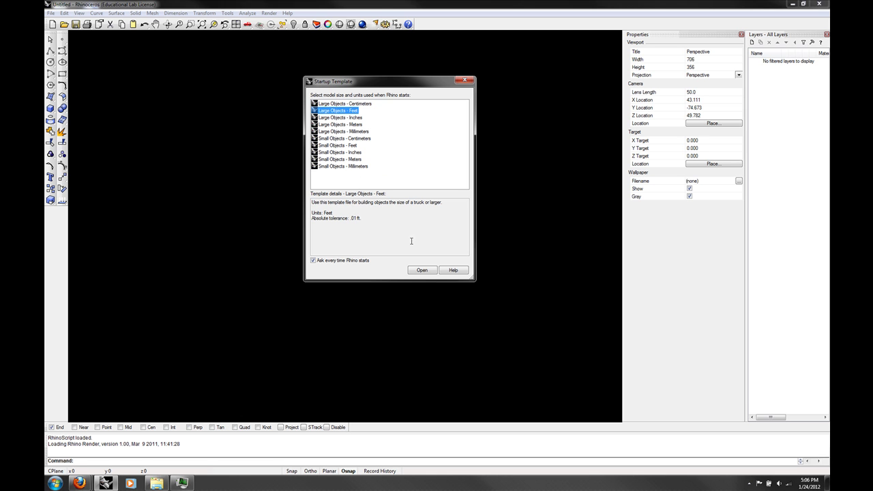
{"action": "left_click", "coordinate": [423, 270]}
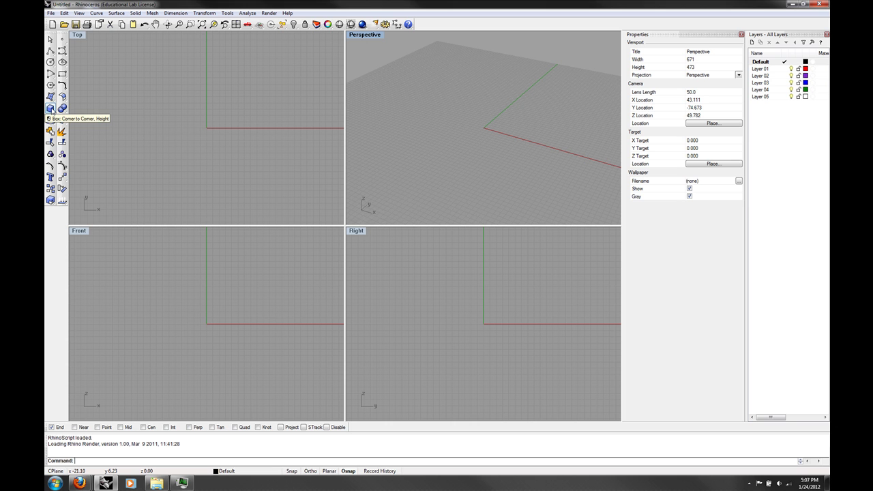
Draw a trial corner-to-corner box about 14.6 ft high, and undo it
{"action": "left_click", "coordinate": [52, 110]}
{"action": "left_click", "coordinate": [51, 110]}
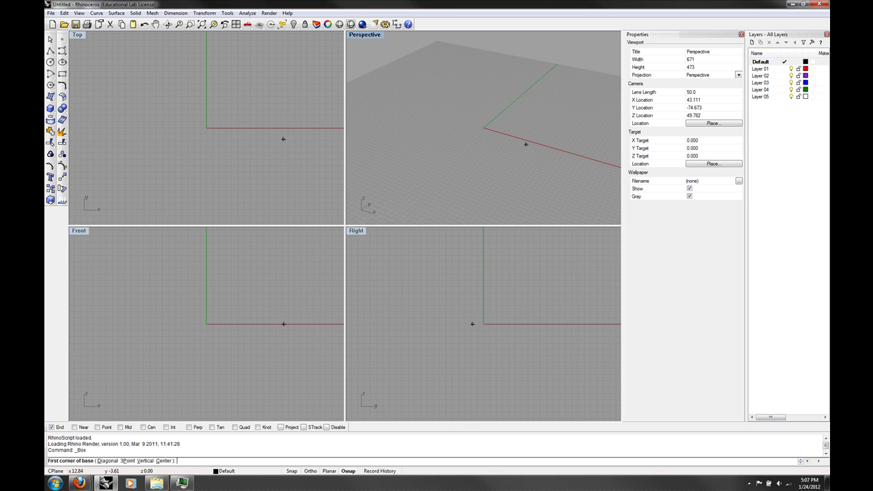
{"action": "left_click", "coordinate": [460, 100]}
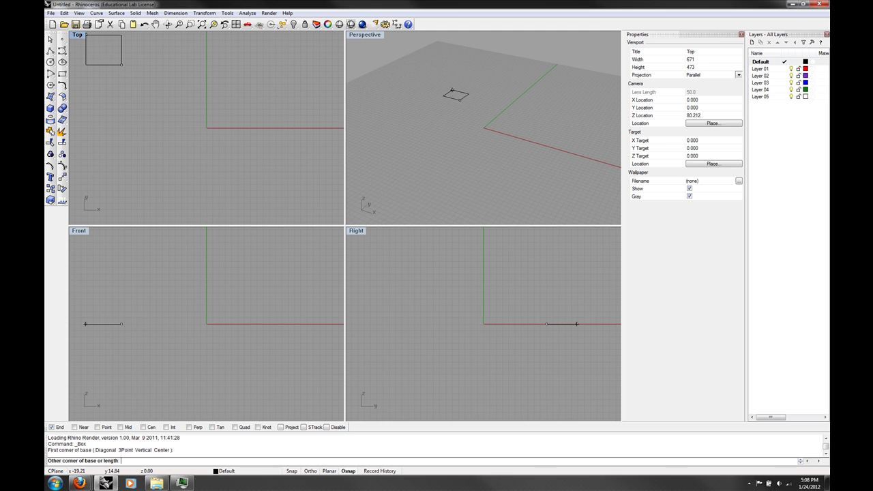
{"action": "left_click", "coordinate": [227, 165]}
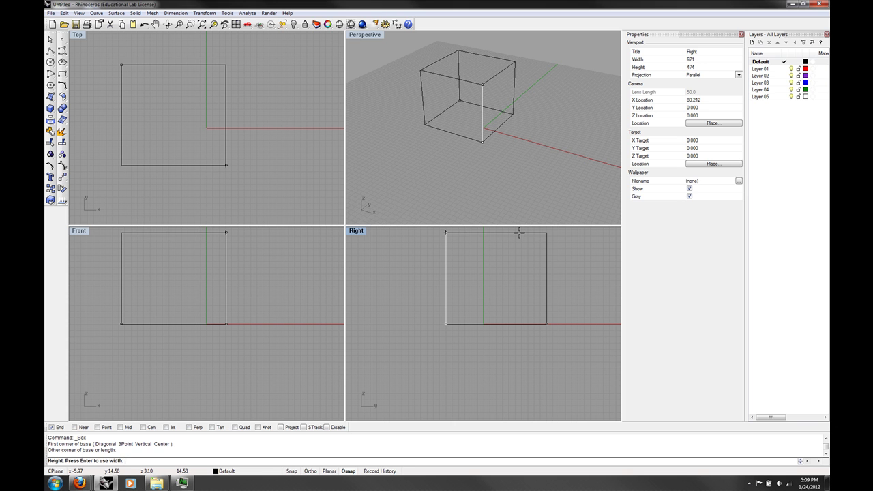
{"action": "left_click", "coordinate": [519, 232]}
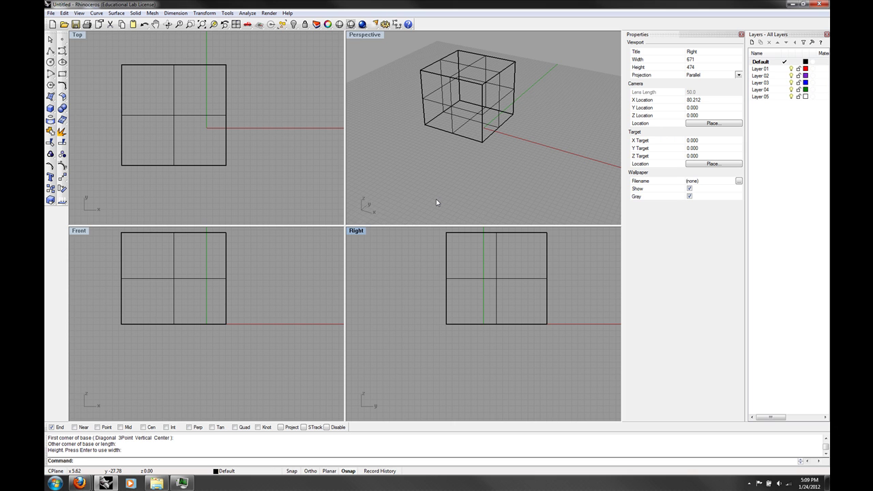
{"action": "key", "text": "ctrl+z"}
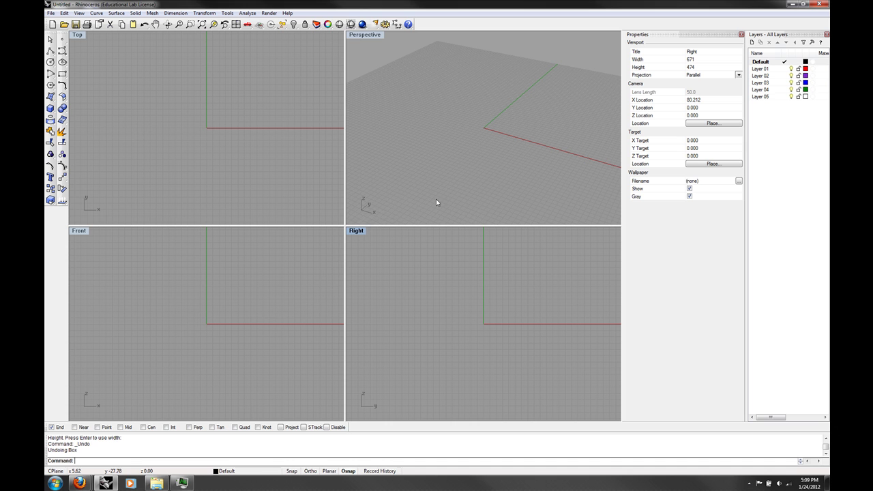
{"action": "left_click", "coordinate": [50, 108]}
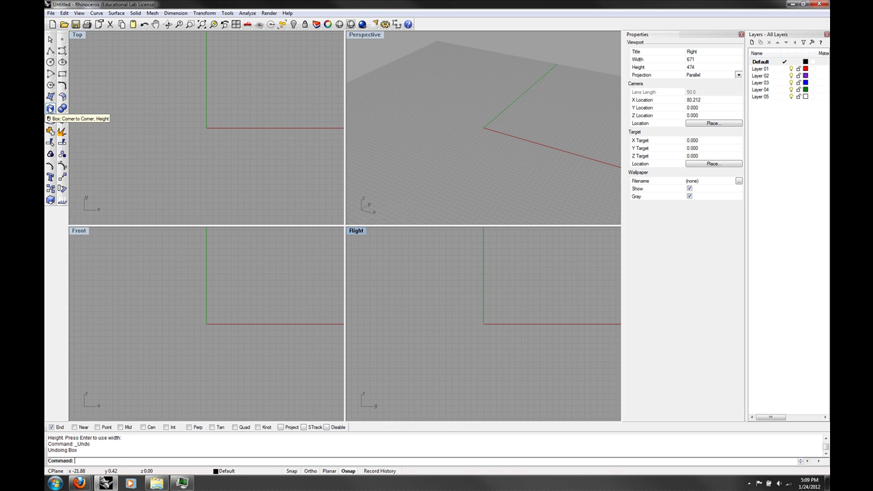
{"action": "left_click", "coordinate": [50, 109]}
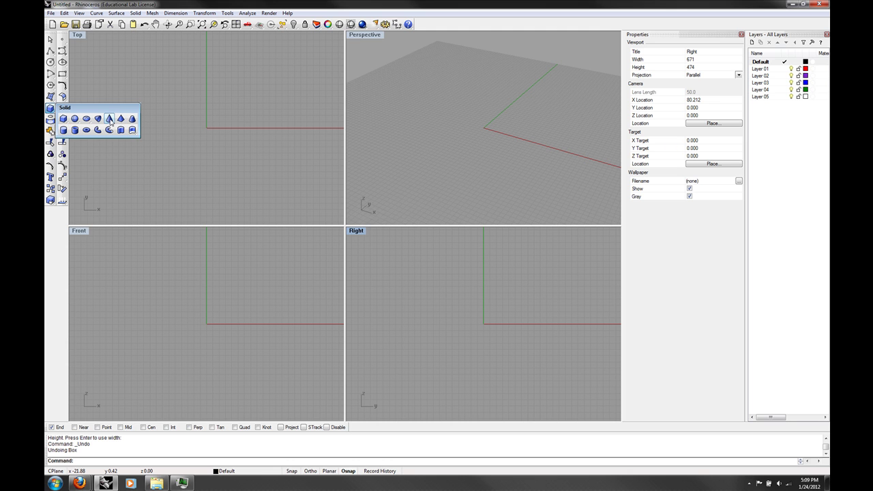
{"action": "left_click_drag", "start_coordinate": [64, 110], "coordinate": [118, 104]}
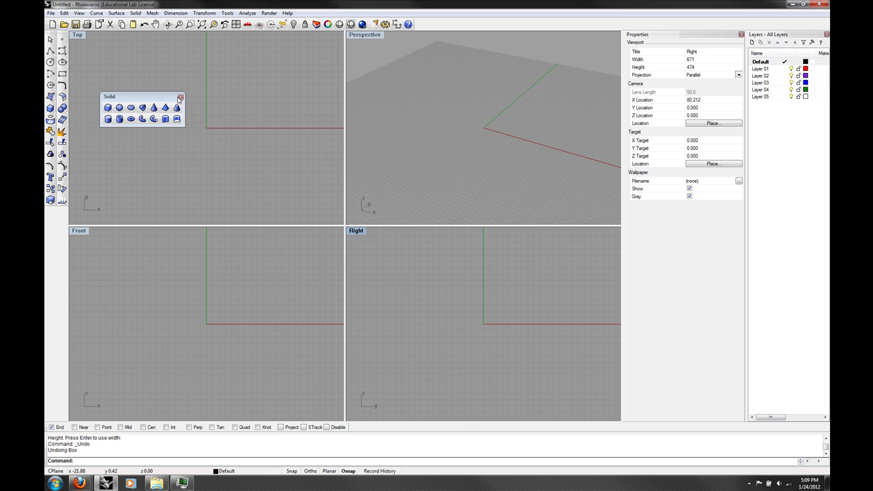
{"action": "left_click", "coordinate": [181, 99]}
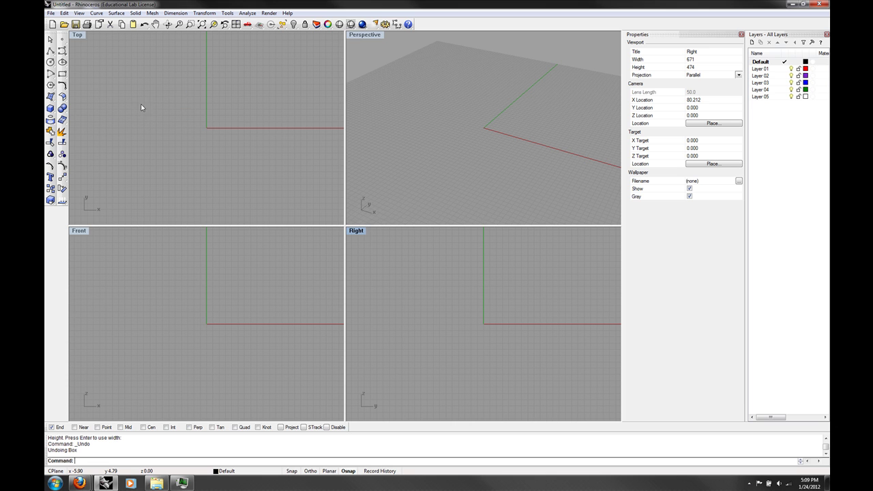
{"action": "left_click", "coordinate": [50, 108]}
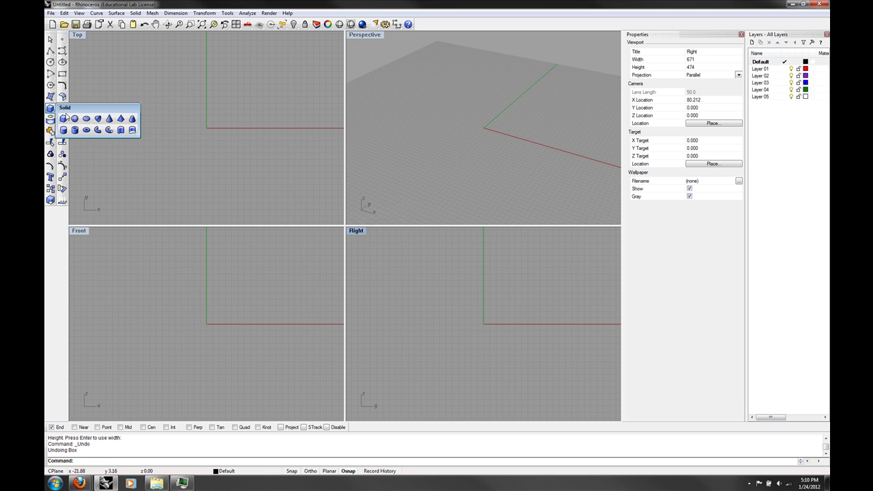
{"action": "left_click", "coordinate": [131, 120]}
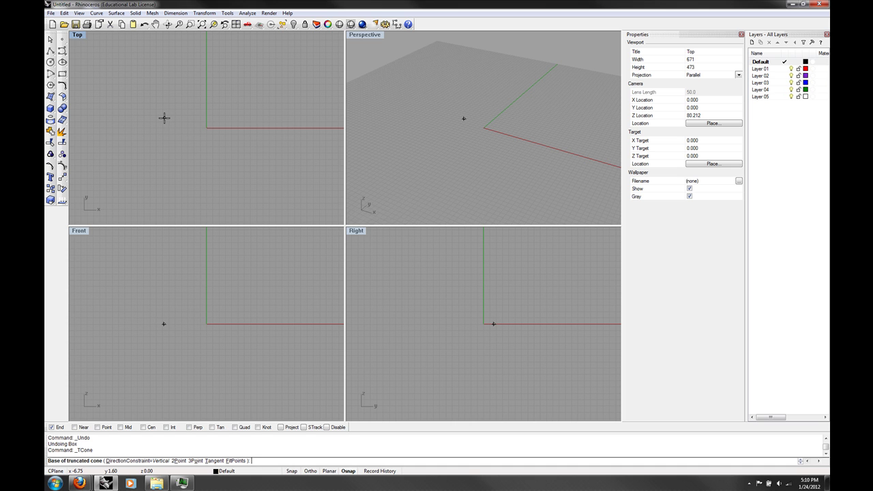
{"action": "key", "text": "Escape"}
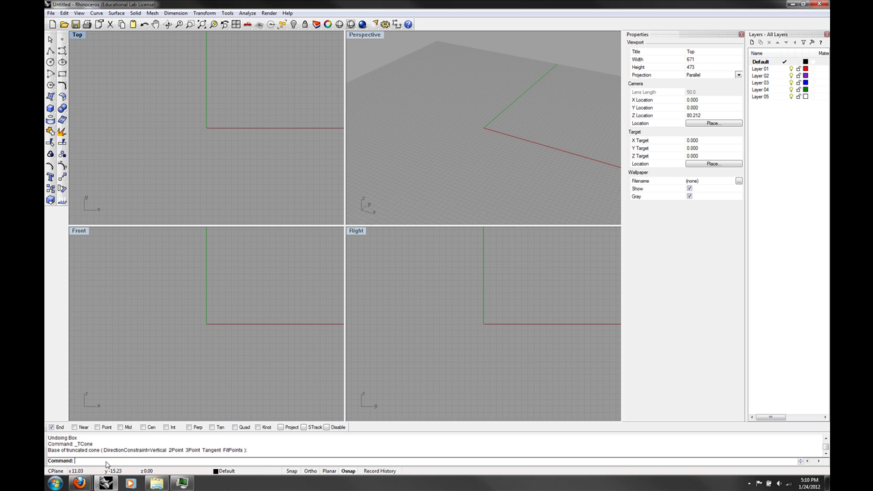
Try the Box command by name, drawing a box from two base corners and a height, and undo it
{"action": "type", "text": "Box"}
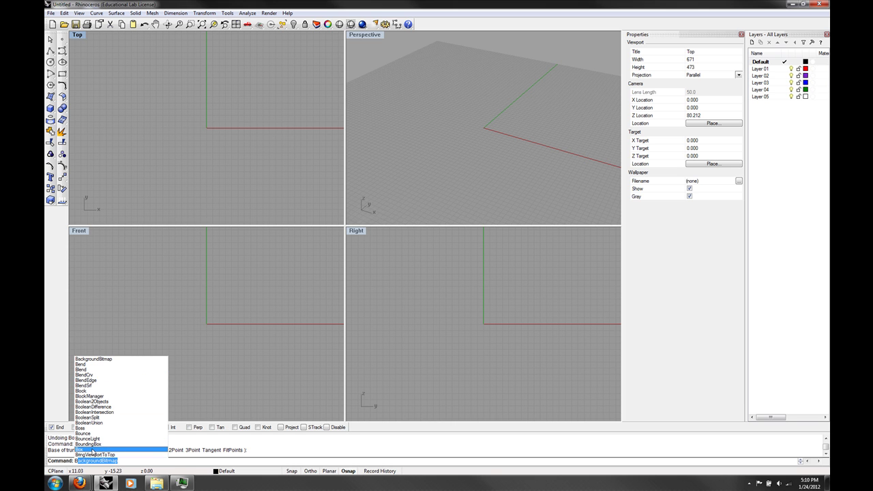
{"action": "left_click", "coordinate": [93, 450]}
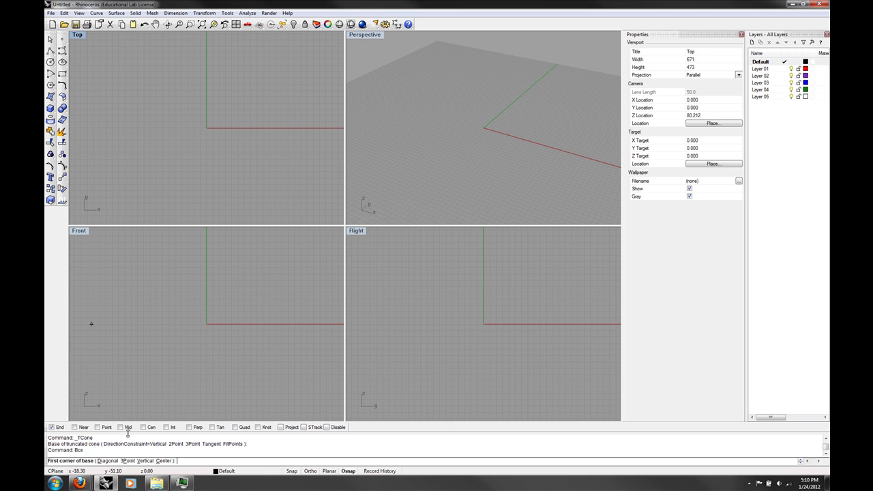
{"action": "left_click", "coordinate": [122, 73]}
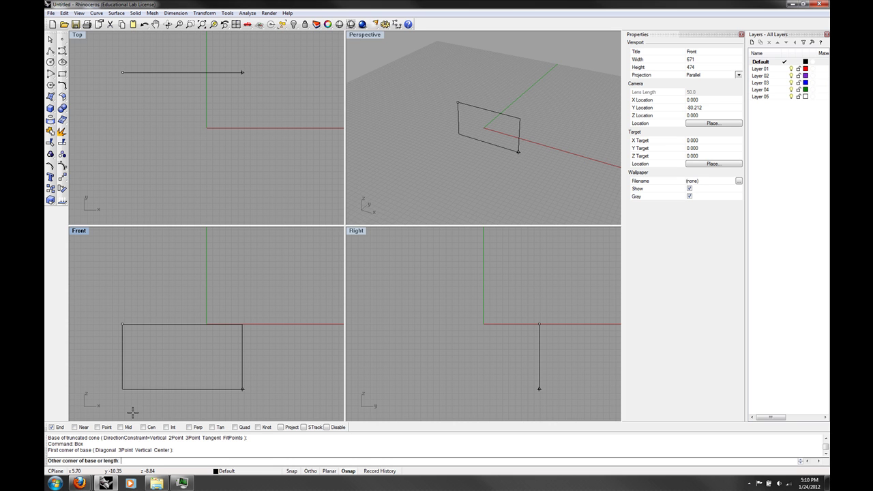
{"action": "left_click", "coordinate": [250, 195]}
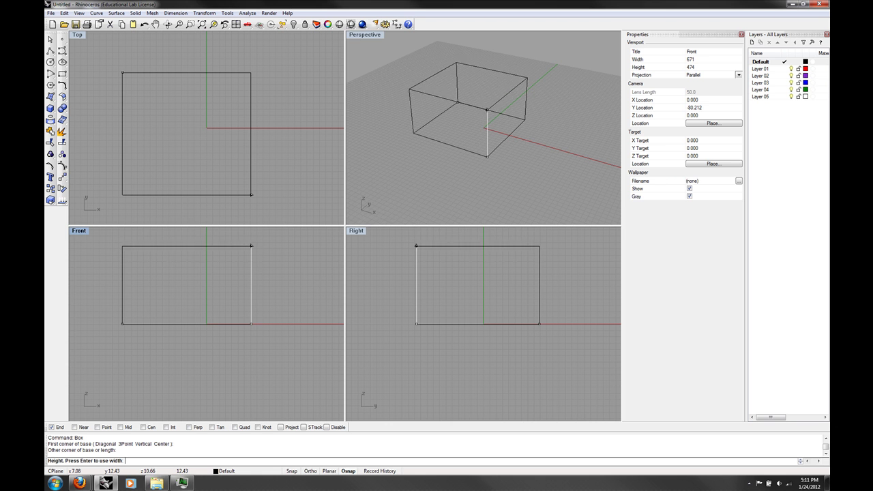
{"action": "left_click", "coordinate": [460, 69]}
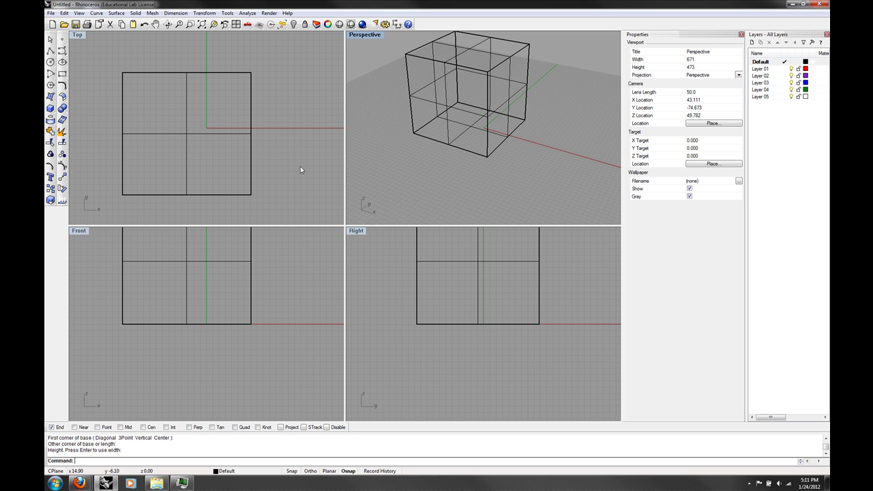
{"action": "key", "text": "ctrl+z"}
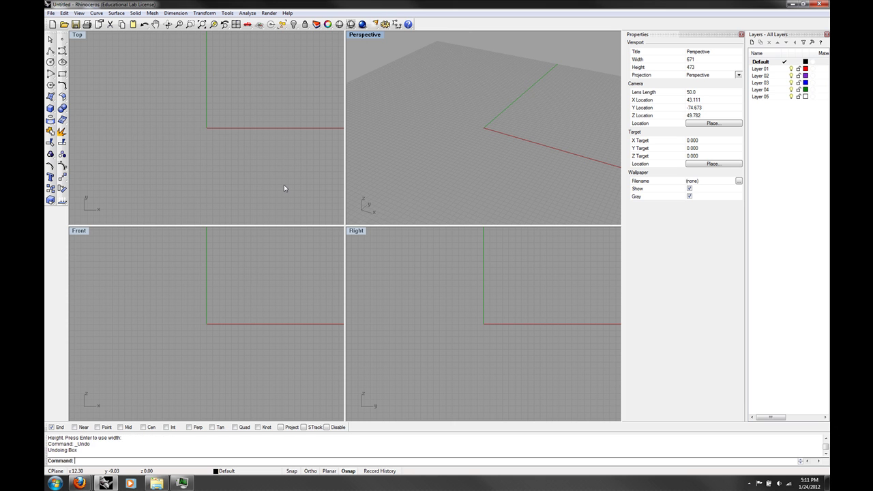
{"action": "left_click", "coordinate": [135, 14]}
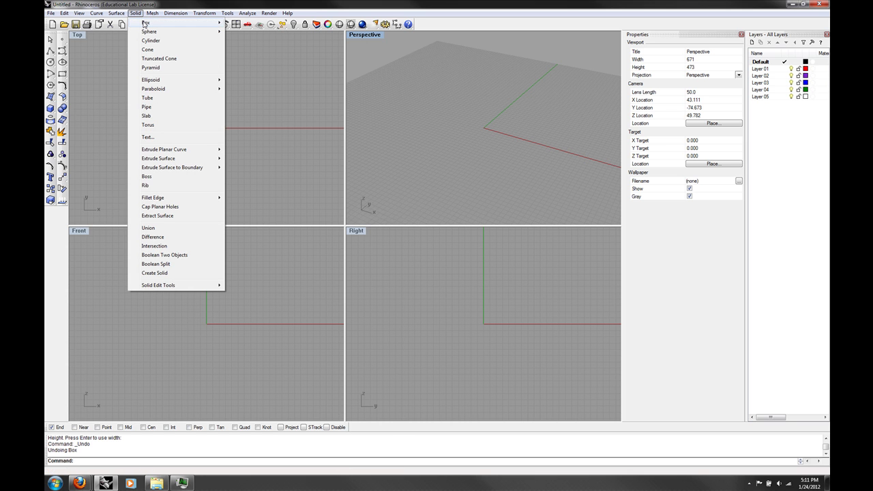
{"action": "mouse_move", "coordinate": [143, 25]}
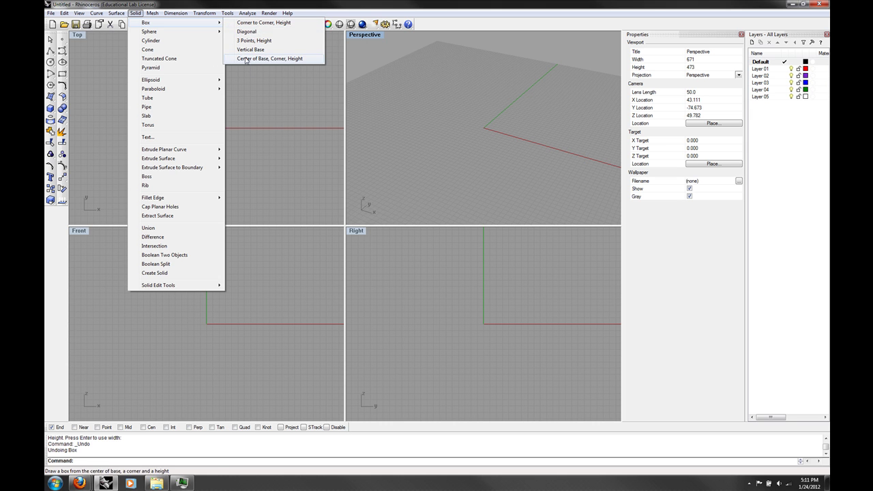
{"action": "left_click", "coordinate": [159, 4]}
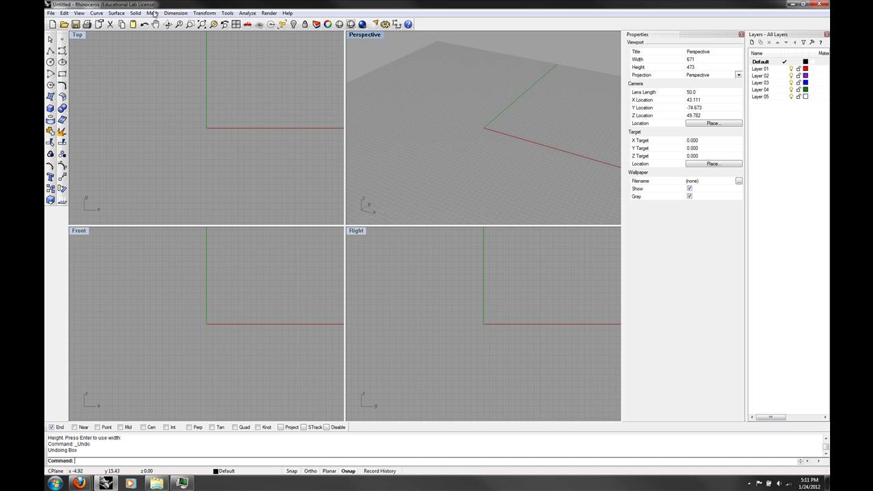
{"action": "left_click", "coordinate": [135, 13]}
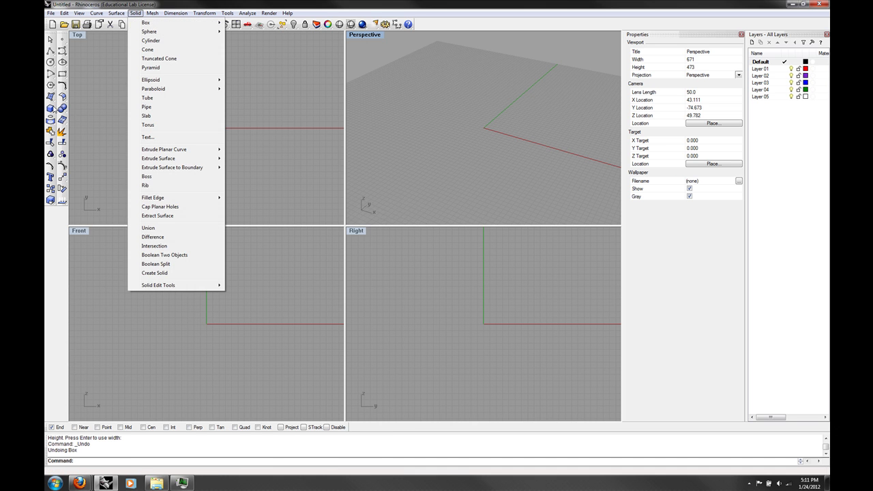
{"action": "left_click", "coordinate": [134, 14]}
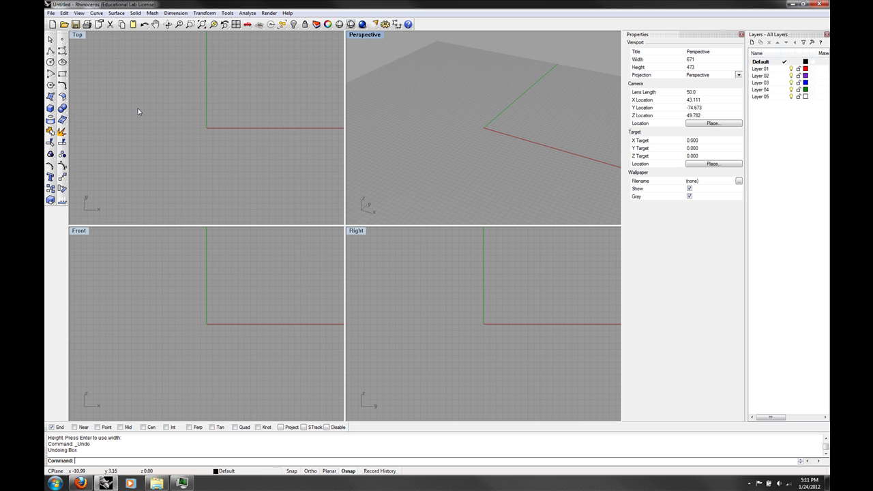
Create a box with the Center option, its base about 23 by 21 ft and centred on the origin, and give it a height
{"action": "left_click", "coordinate": [51, 108]}
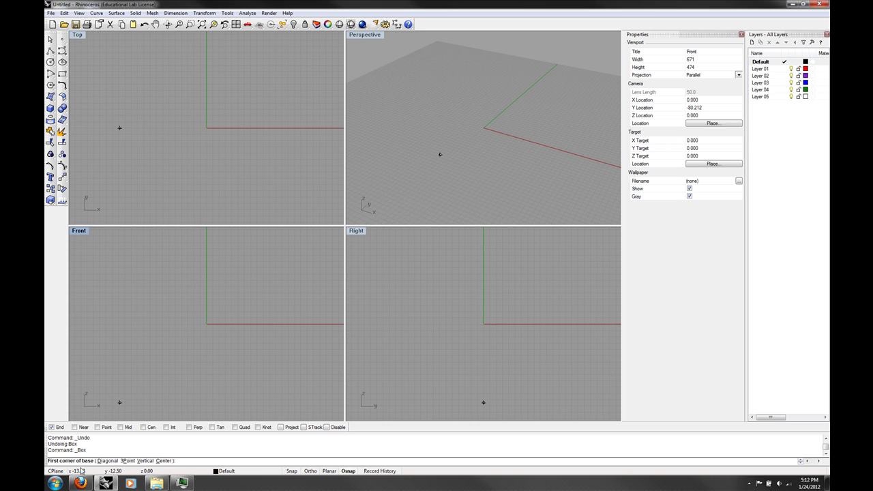
{"action": "left_click", "coordinate": [164, 460]}
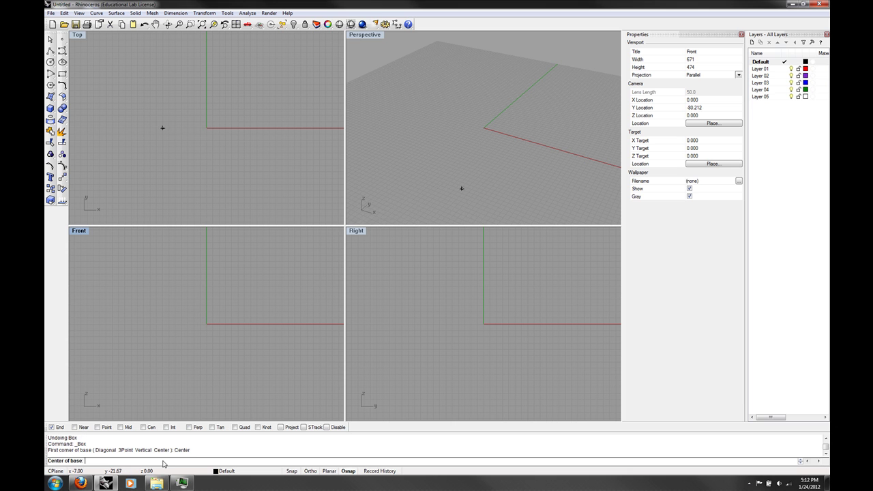
{"action": "left_click", "coordinate": [205, 127]}
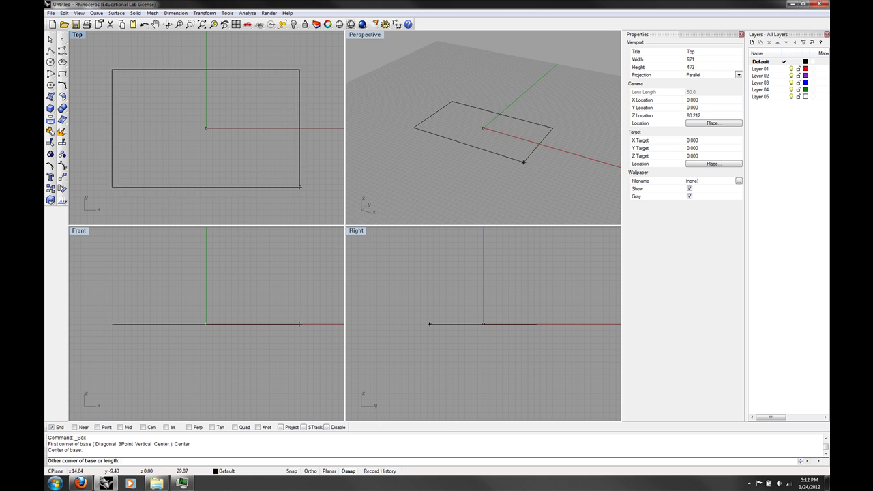
{"action": "left_click", "coordinate": [279, 195]}
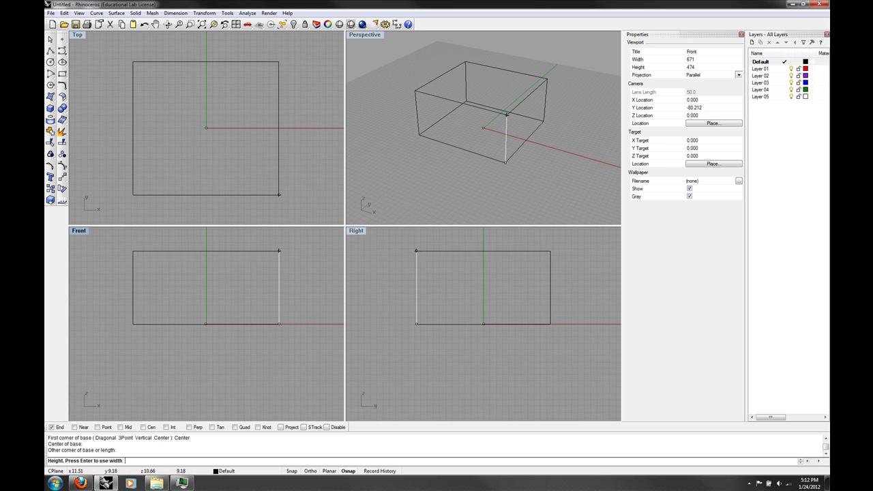
{"action": "left_click", "coordinate": [311, 236]}
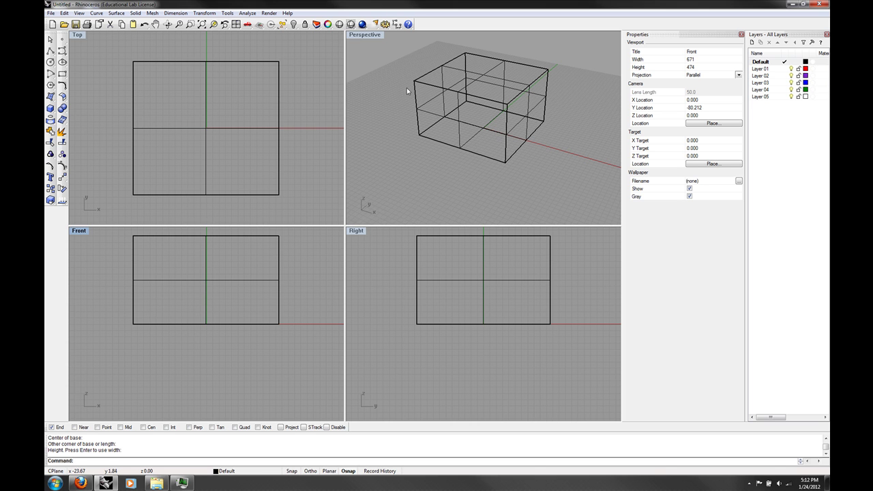
Display the Perspective viewport in Shaded mode, and switch it to Rendered mode
{"action": "left_click", "coordinate": [371, 35]}
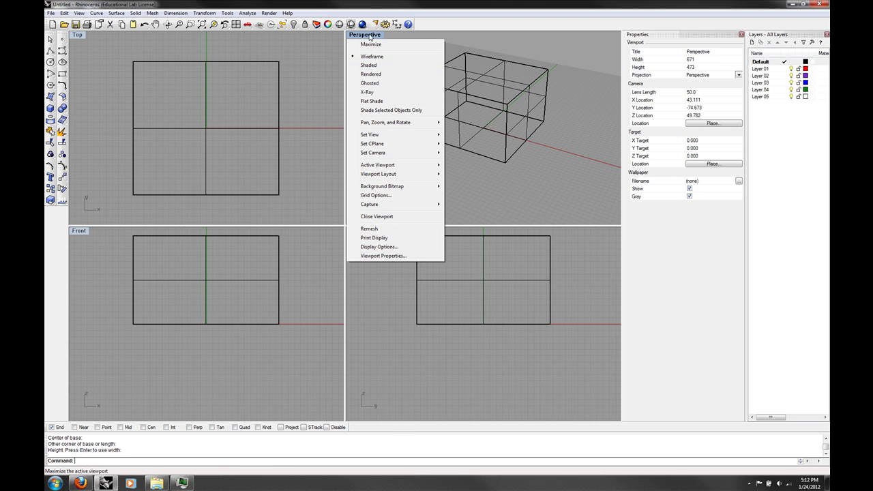
{"action": "left_click", "coordinate": [372, 36]}
{"action": "left_click", "coordinate": [372, 36]}
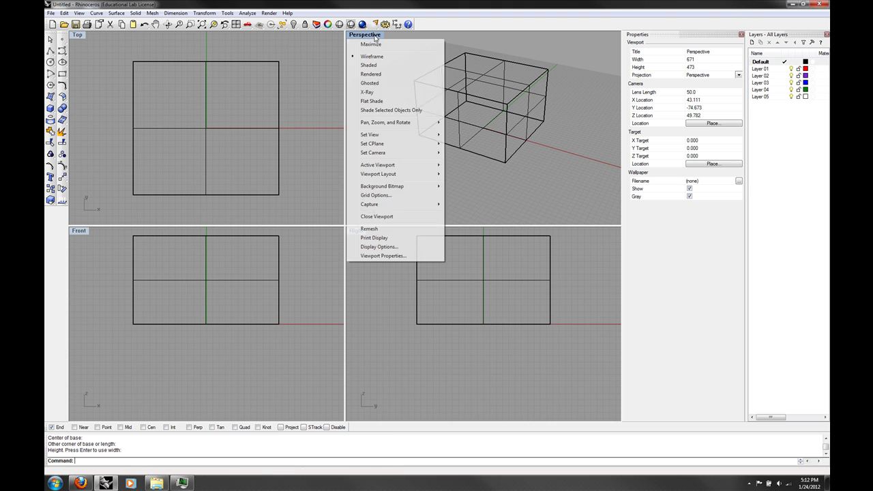
{"action": "left_click", "coordinate": [369, 64]}
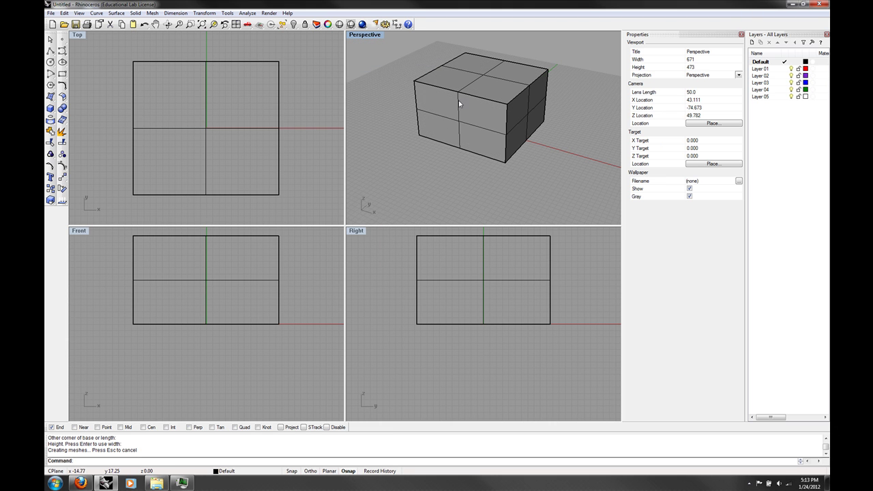
{"action": "left_click", "coordinate": [369, 36]}
{"action": "left_click", "coordinate": [381, 74]}
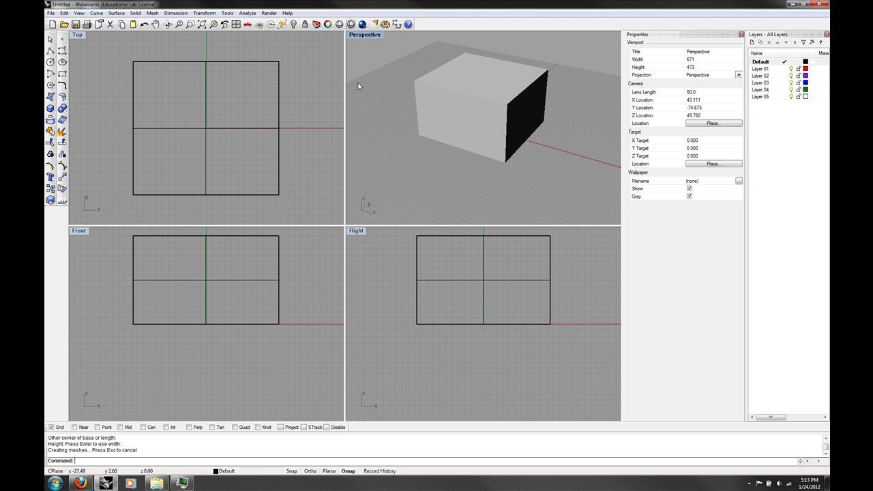
Try the Ghosted and X-Ray display modes in the Perspective viewport
{"action": "left_click", "coordinate": [362, 36]}
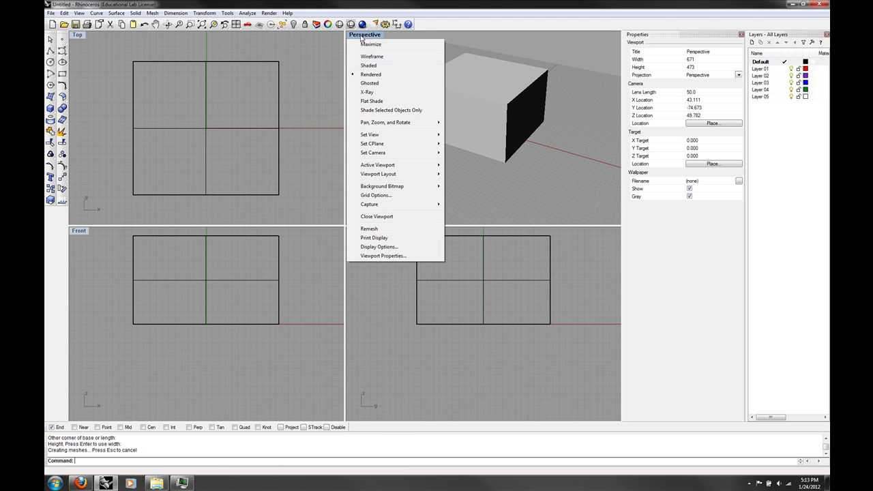
{"action": "left_click", "coordinate": [379, 82]}
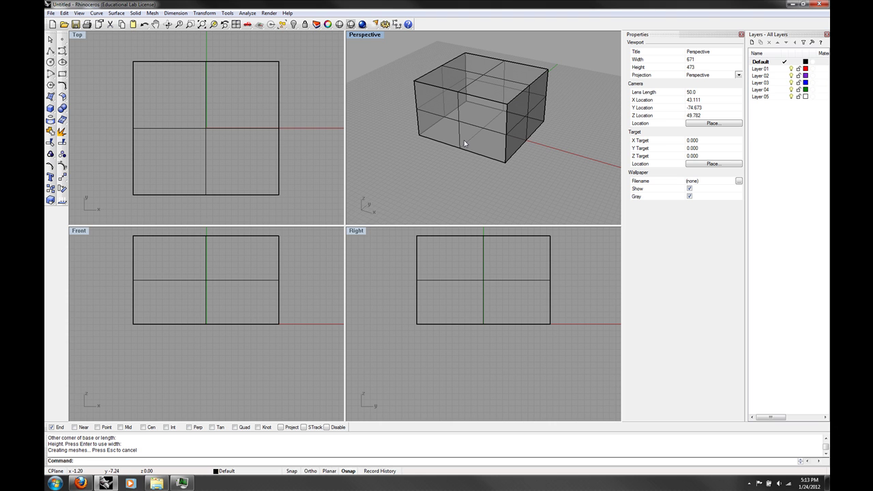
{"action": "left_click", "coordinate": [364, 34]}
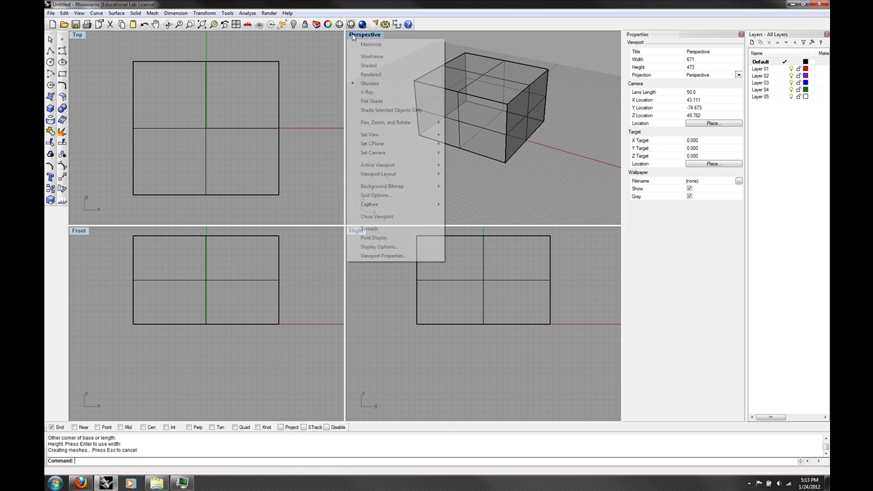
{"action": "left_click", "coordinate": [375, 95]}
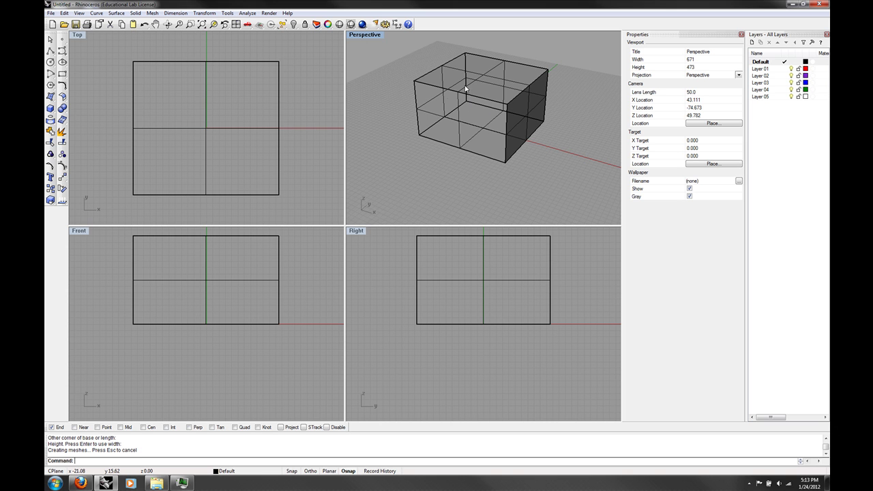
Turn Flat Shade on and back off in the Perspective viewport
{"action": "left_click", "coordinate": [364, 35]}
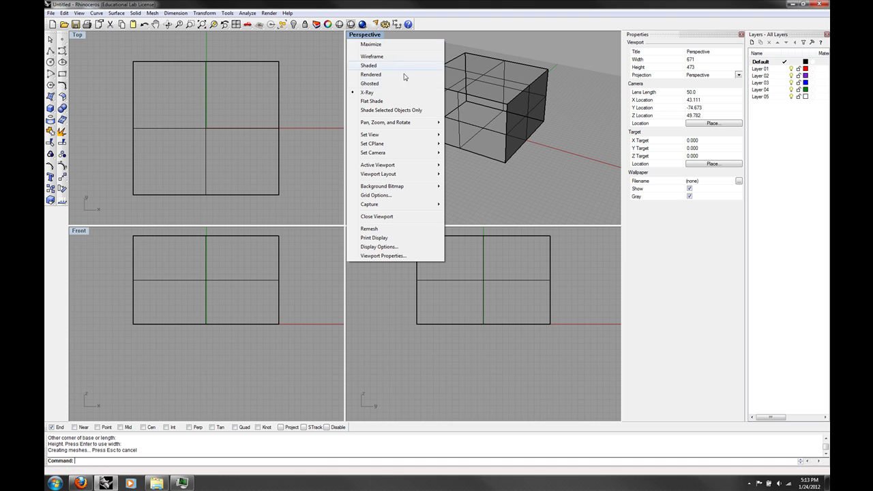
{"action": "left_click", "coordinate": [400, 101]}
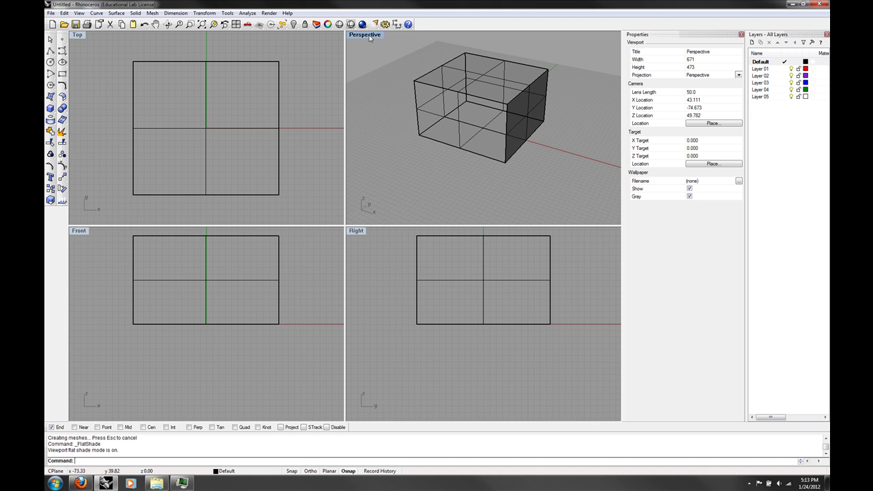
{"action": "left_click", "coordinate": [373, 35]}
{"action": "left_click", "coordinate": [407, 102]}
{"action": "left_click", "coordinate": [373, 35]}
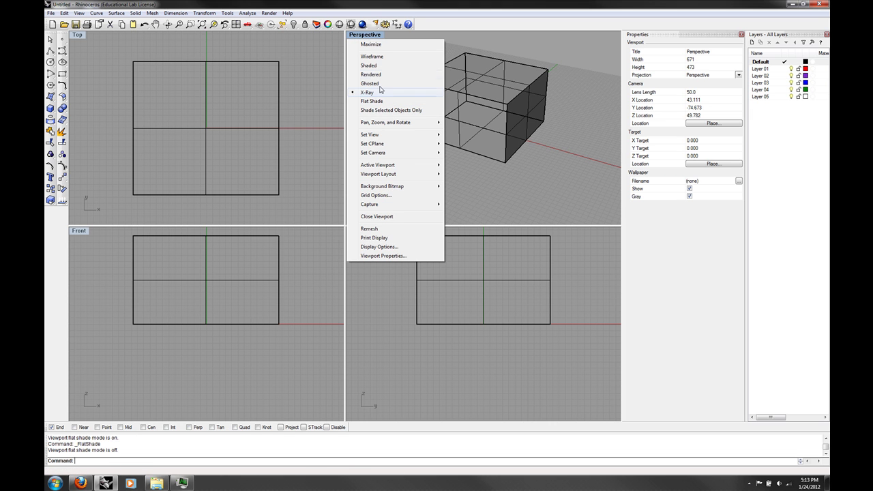
Set both the Top and the Right viewports to Shaded display
{"action": "left_click", "coordinate": [77, 35]}
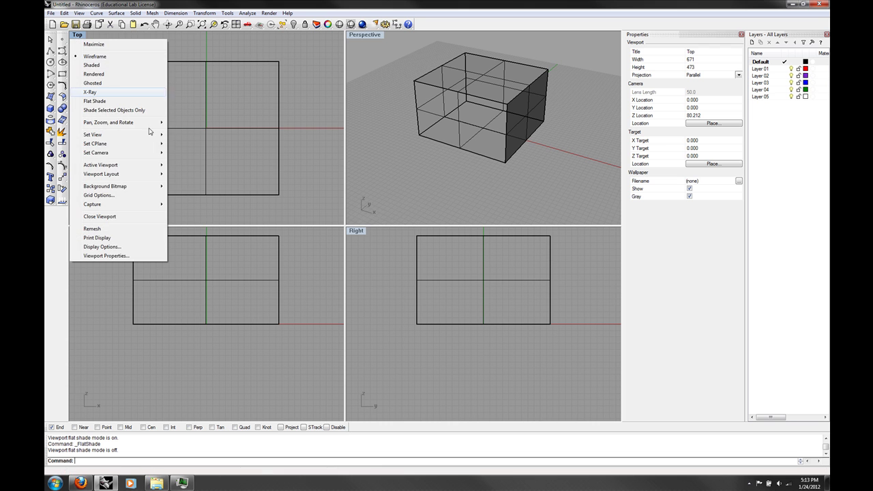
{"action": "left_click", "coordinate": [121, 66]}
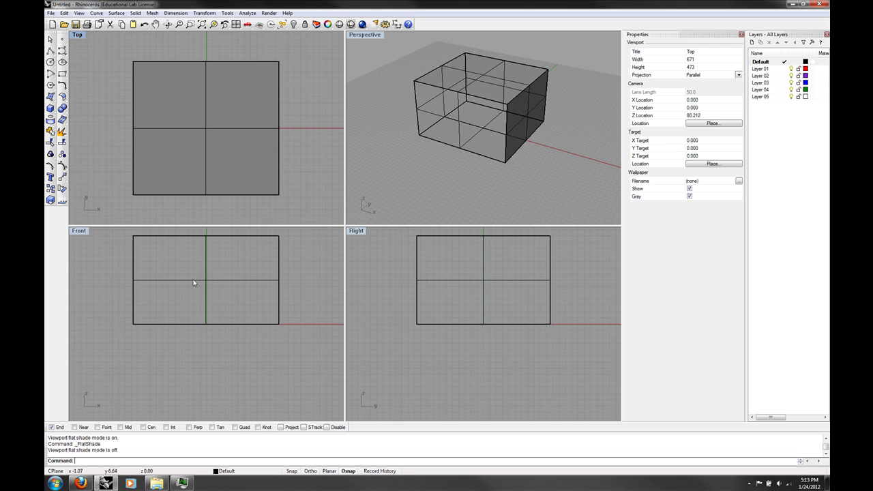
{"action": "left_click", "coordinate": [366, 234]}
{"action": "left_click", "coordinate": [366, 233]}
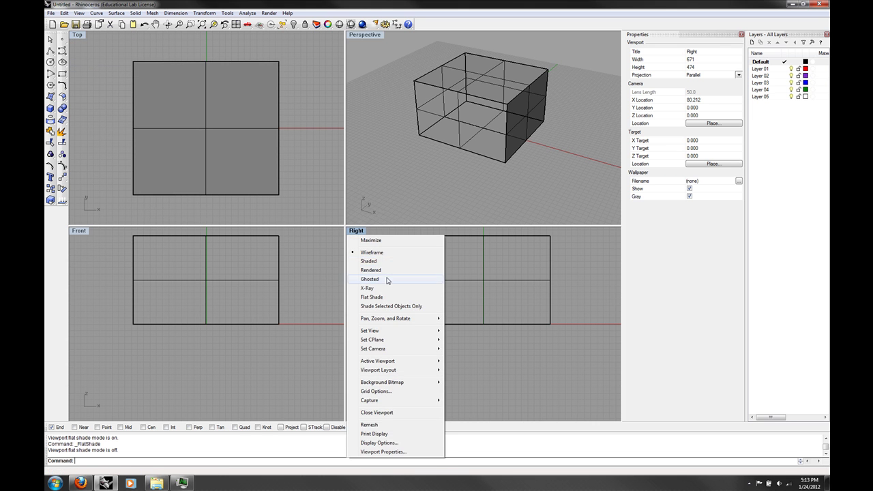
{"action": "left_click", "coordinate": [388, 265]}
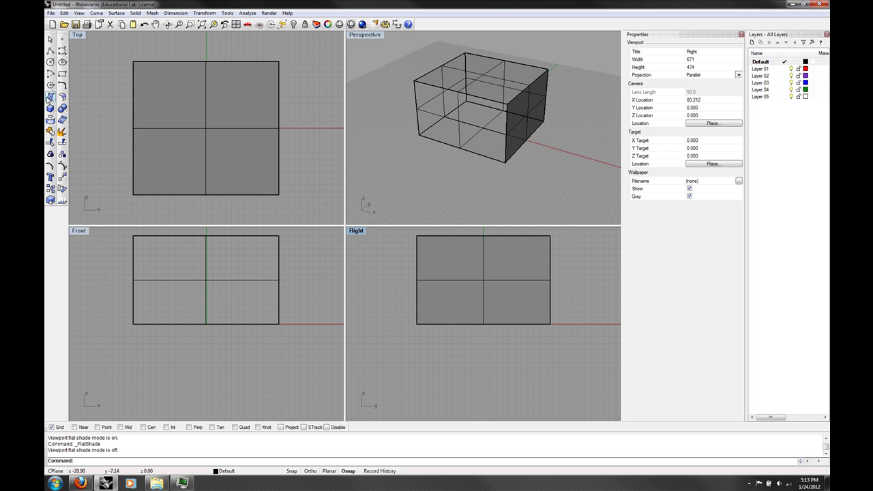
Create a vertical cylinder taller than the box, with its base on the ground plane beside the box in the Perspective viewport
{"action": "left_click", "coordinate": [51, 113]}
{"action": "left_click", "coordinate": [63, 129]}
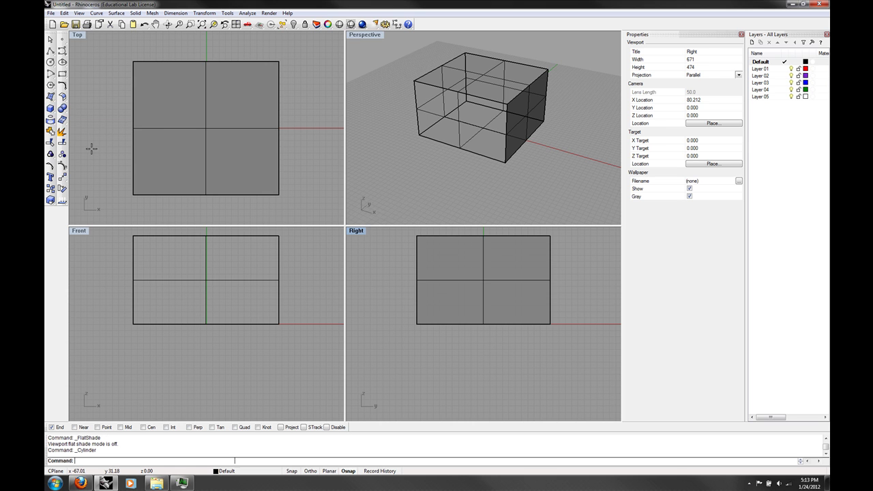
{"action": "left_click", "coordinate": [394, 163]}
{"action": "left_click", "coordinate": [406, 185]}
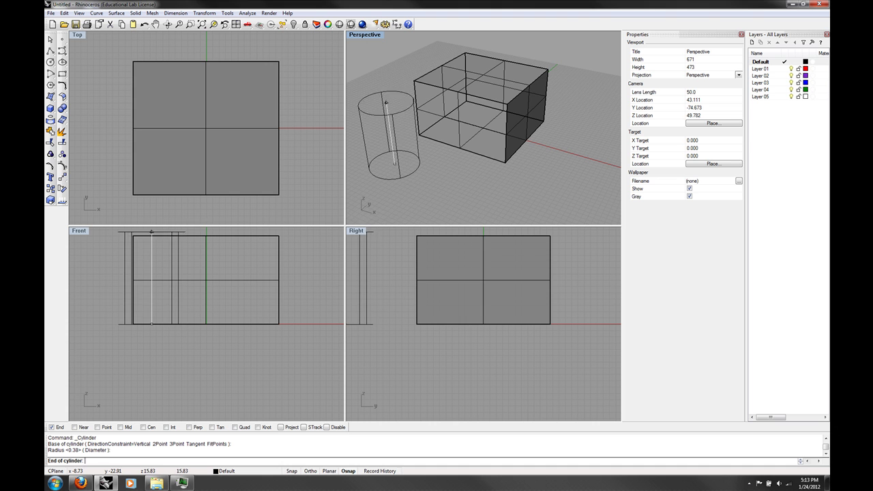
{"action": "left_click", "coordinate": [390, 61]}
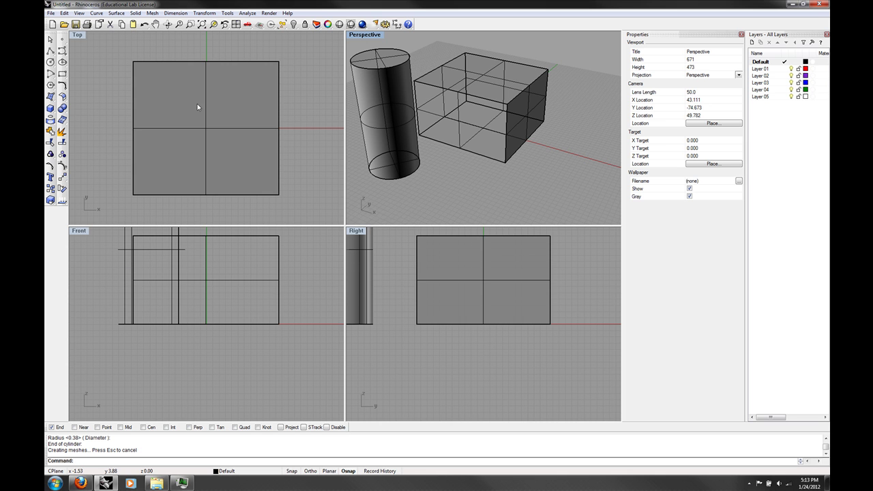
Preview the Perspective viewport in Rendered mode, and set it to Shaded display
{"action": "left_click", "coordinate": [356, 35]}
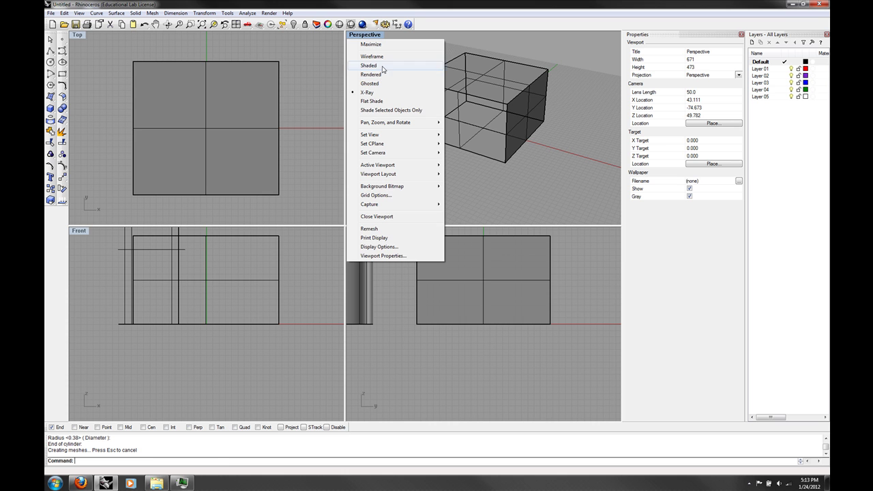
{"action": "left_click", "coordinate": [383, 75]}
{"action": "left_click", "coordinate": [367, 35]}
{"action": "left_click", "coordinate": [376, 58]}
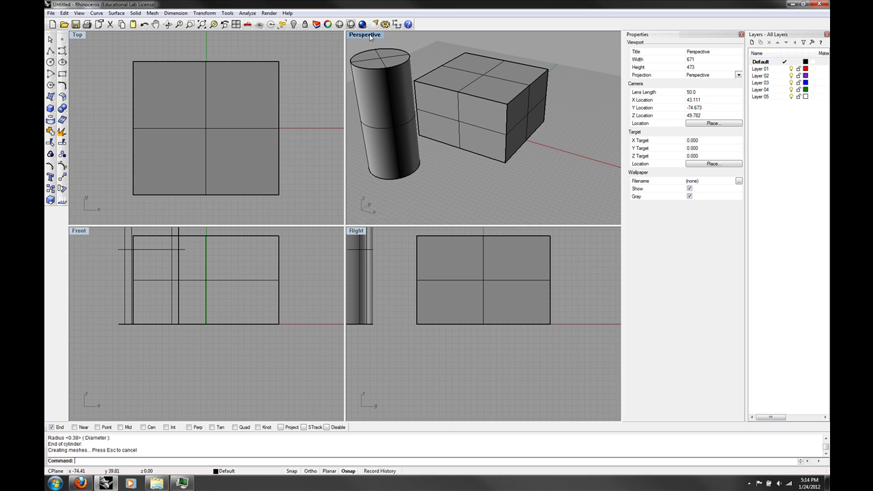
Change the shaded Top viewport to show the Front view
{"action": "left_click", "coordinate": [77, 36]}
{"action": "left_click", "coordinate": [118, 258]}
{"action": "left_click", "coordinate": [78, 35]}
{"action": "left_click", "coordinate": [79, 36]}
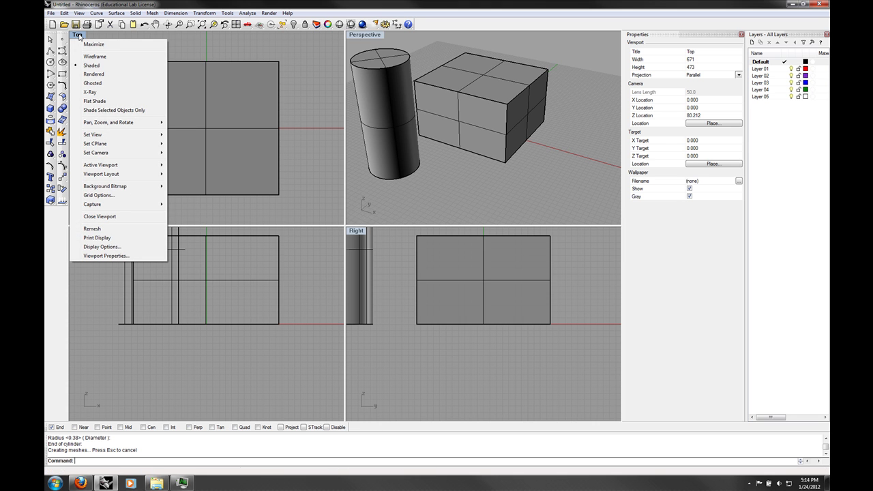
{"action": "mouse_move", "coordinate": [148, 133]}
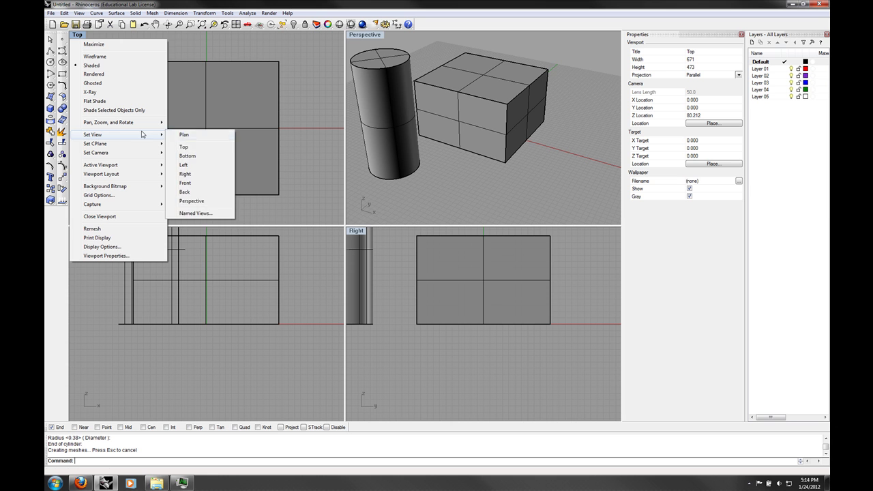
{"action": "left_click", "coordinate": [204, 183]}
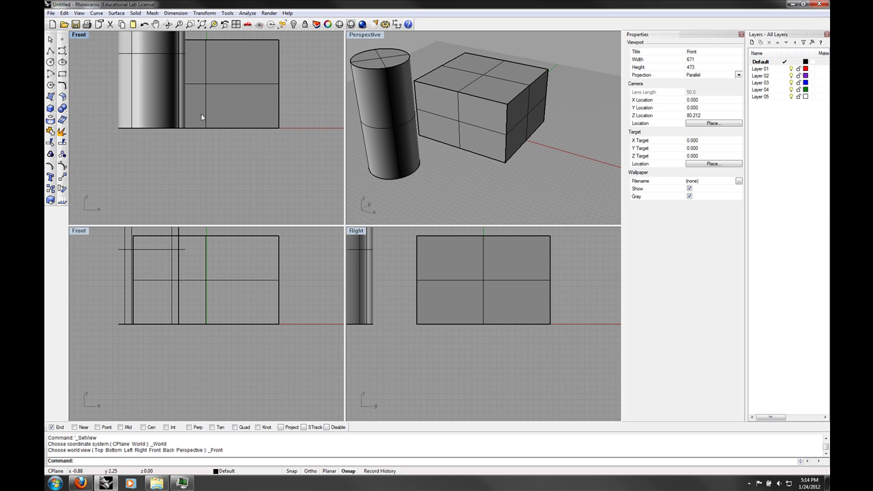
Change the Perspective viewport to show the Top view
{"action": "left_click", "coordinate": [377, 36]}
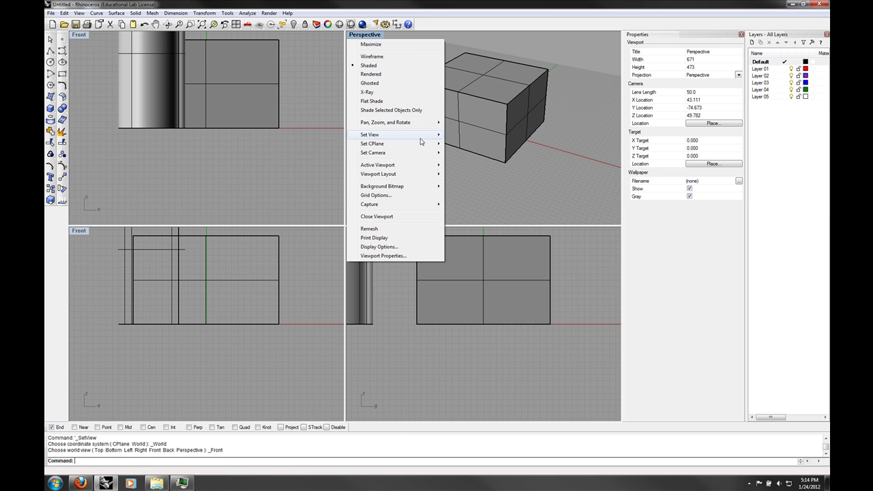
{"action": "mouse_move", "coordinate": [422, 135]}
{"action": "left_click", "coordinate": [463, 148]}
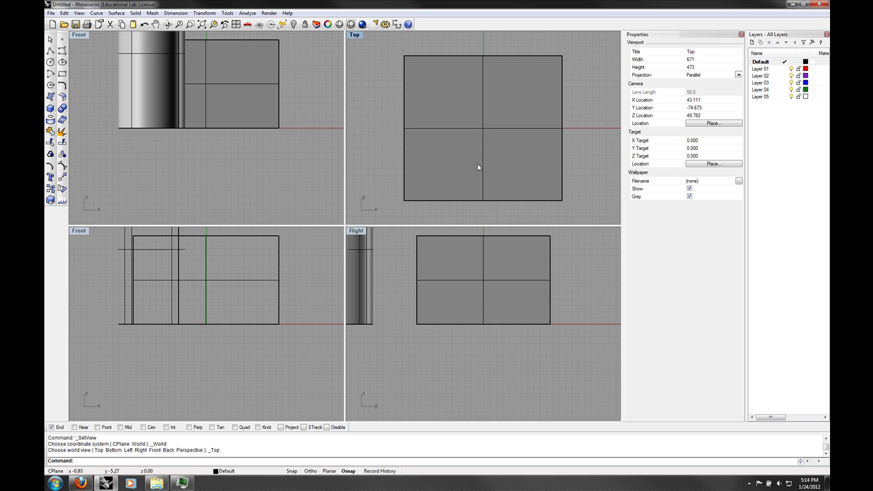
Switch the wireframe Front viewport by command name through the Left, Right and Top views, ending on Bottom
{"action": "left_click", "coordinate": [84, 231]}
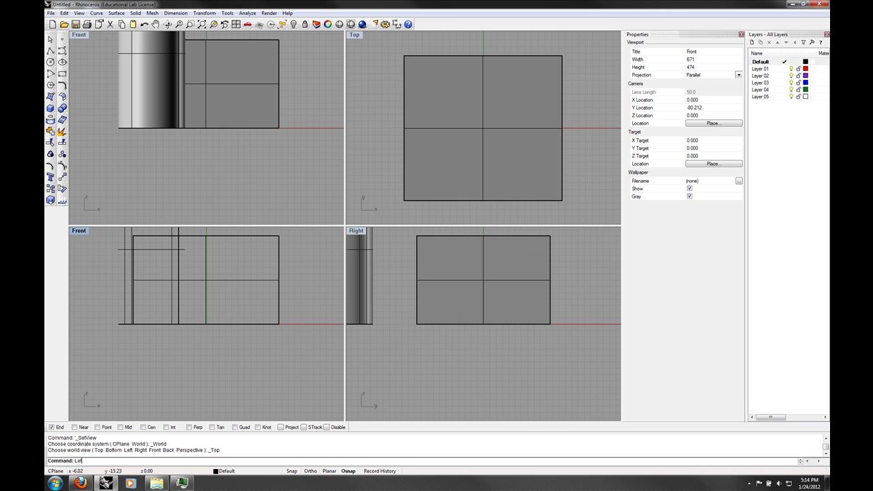
{"action": "key", "text": "Return"}
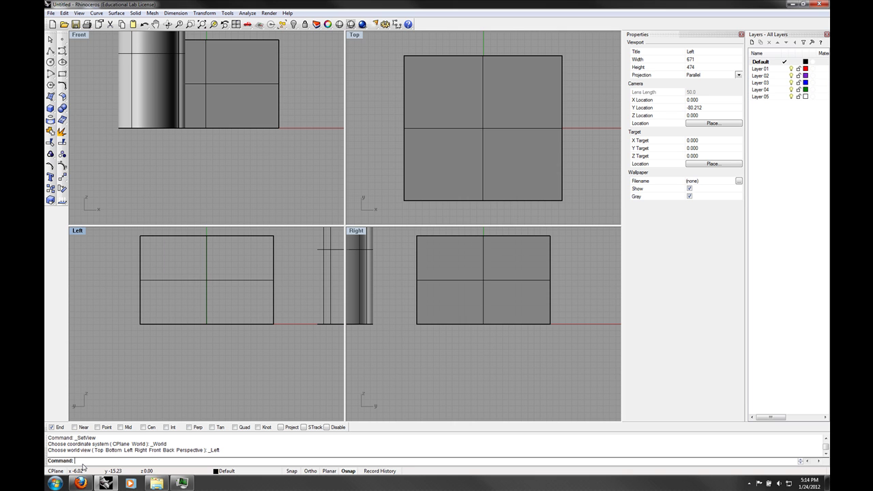
{"action": "type", "text": "Right"}
{"action": "key", "text": "Return"}
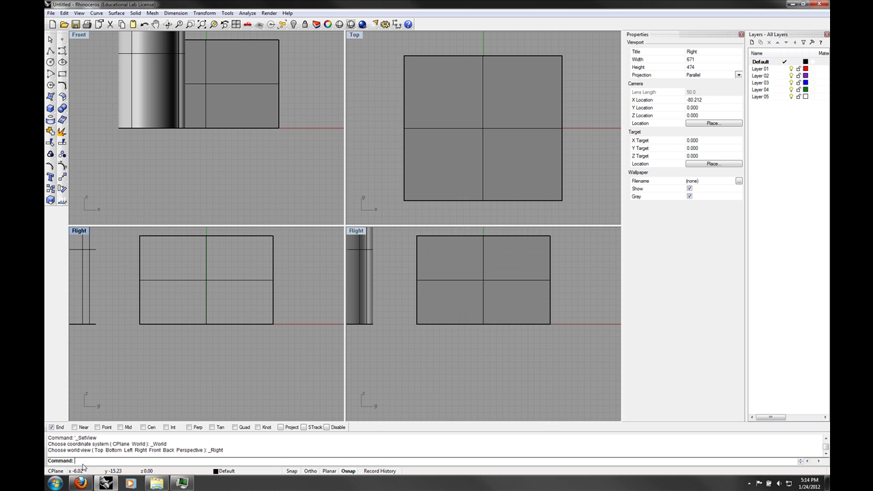
{"action": "type", "text": "Top"}
{"action": "key", "text": "Return"}
{"action": "type", "text": "Bottom"}
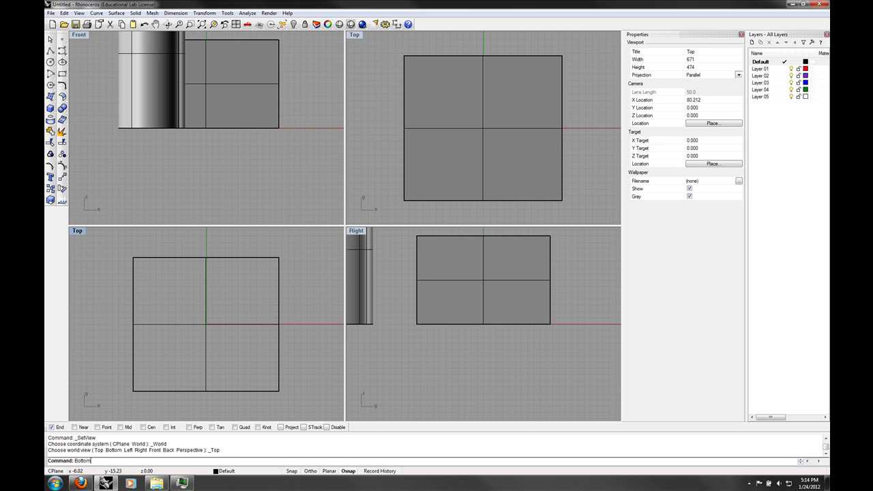
{"action": "key", "text": "Return"}
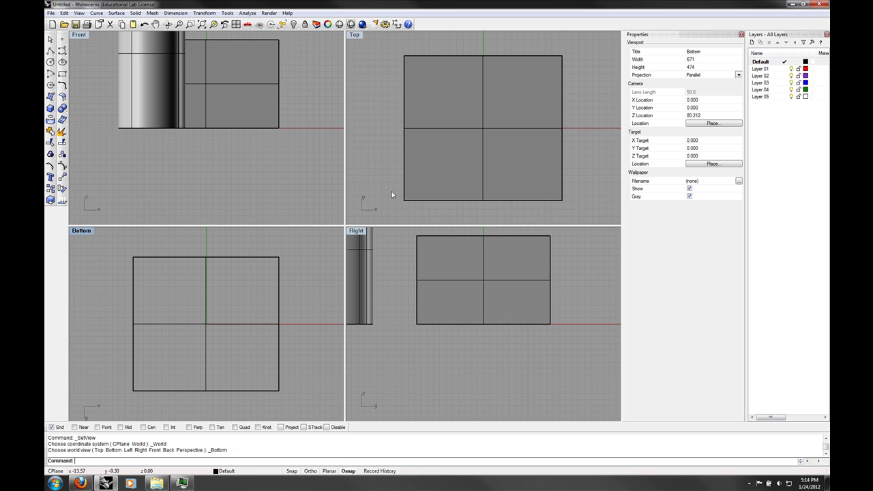
Set the shaded Top viewport back to the Perspective view
{"action": "left_click", "coordinate": [355, 35]}
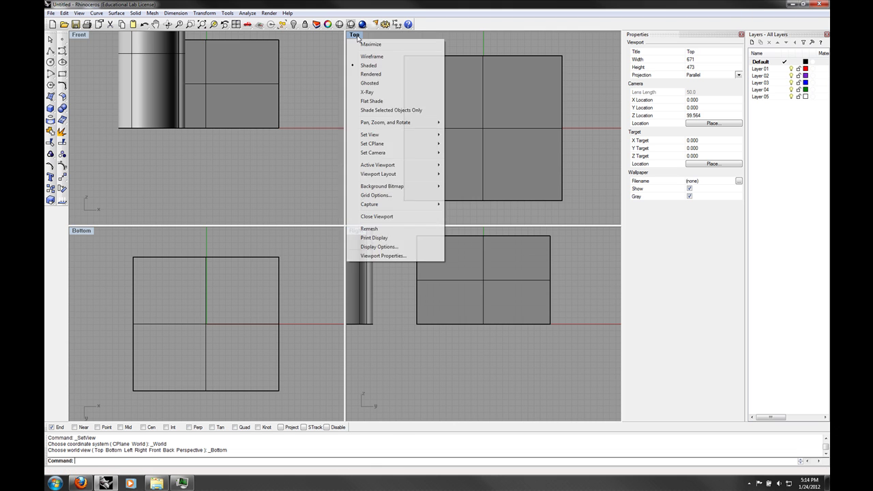
{"action": "mouse_move", "coordinate": [372, 134]}
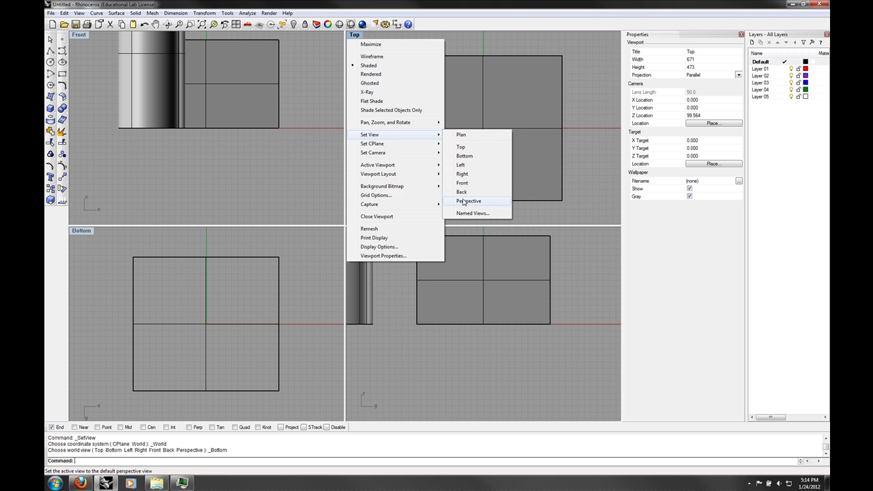
{"action": "left_click", "coordinate": [463, 203]}
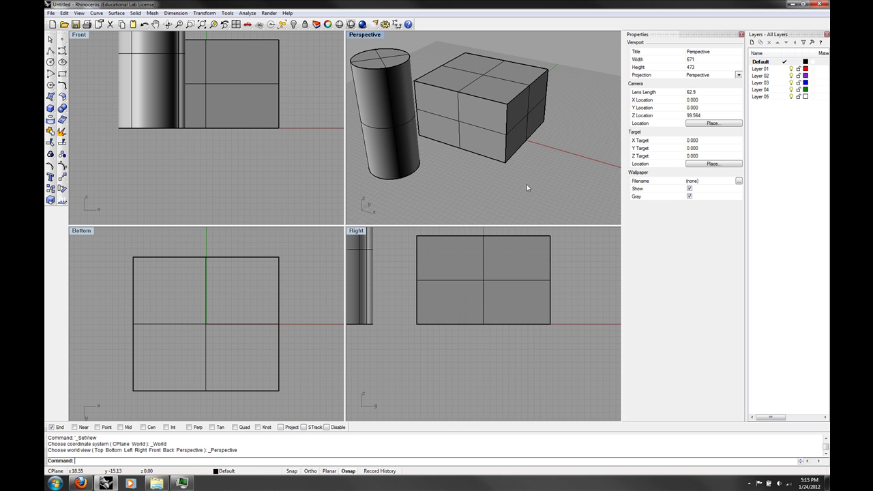
Orbit the Perspective view, and pan and zoom the Front, Bottom and Right viewports to examine the box and cylinder
{"action": "right_click_drag", "start_coordinate": [492, 191], "coordinate": [563, 96]}
{"action": "right_click_drag", "start_coordinate": [195, 64], "coordinate": [221, 136]}
{"action": "scroll", "coordinate": [218, 280], "scroll_direction": "down", "scroll_amount": 4}
{"action": "scroll", "coordinate": [206, 282], "scroll_direction": "up", "scroll_amount": 3}
{"action": "scroll", "coordinate": [206, 282], "scroll_direction": "down", "scroll_amount": 5}
{"action": "scroll", "coordinate": [207, 282], "scroll_direction": "up", "scroll_amount": 5}
{"action": "scroll", "coordinate": [206, 282], "scroll_direction": "down", "scroll_amount": 5}
{"action": "scroll", "coordinate": [206, 282], "scroll_direction": "up", "scroll_amount": 4}
{"action": "scroll", "coordinate": [206, 283], "scroll_direction": "down", "scroll_amount": 2}
{"action": "scroll", "coordinate": [206, 281], "scroll_direction": "up", "scroll_amount": 2}
{"action": "right_click_drag", "start_coordinate": [206, 281], "coordinate": [185, 327]}
{"action": "right_click_drag", "start_coordinate": [543, 266], "coordinate": [532, 315]}
{"action": "scroll", "coordinate": [522, 304], "scroll_direction": "down", "scroll_amount": 10}
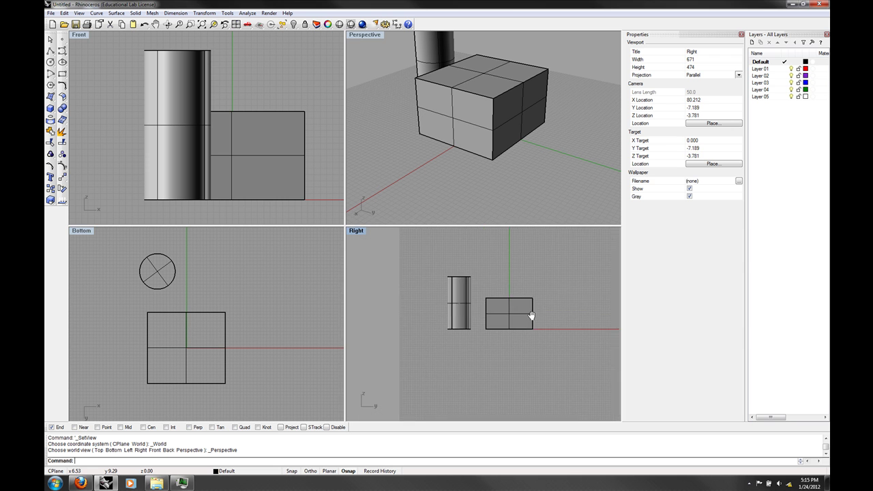
{"action": "scroll", "coordinate": [531, 315], "scroll_direction": "up", "scroll_amount": 6}
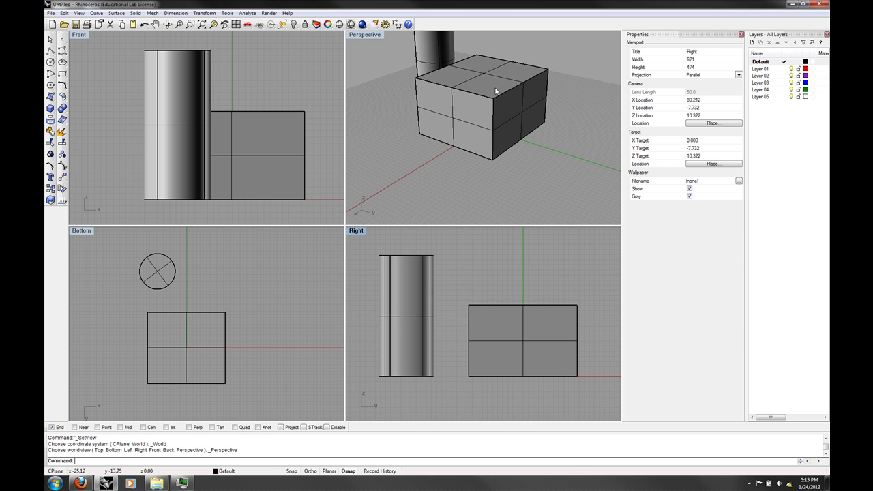
Zoom the Perspective viewport to the model extents, and fit all four viewports with Zoom Extents All Viewports
{"action": "scroll", "coordinate": [478, 109], "scroll_direction": "down", "scroll_amount": 4}
{"action": "scroll", "coordinate": [481, 105], "scroll_direction": "up", "scroll_amount": 1}
{"action": "scroll", "coordinate": [488, 104], "scroll_direction": "down", "scroll_amount": 1}
{"action": "scroll", "coordinate": [488, 104], "scroll_direction": "up", "scroll_amount": 3}
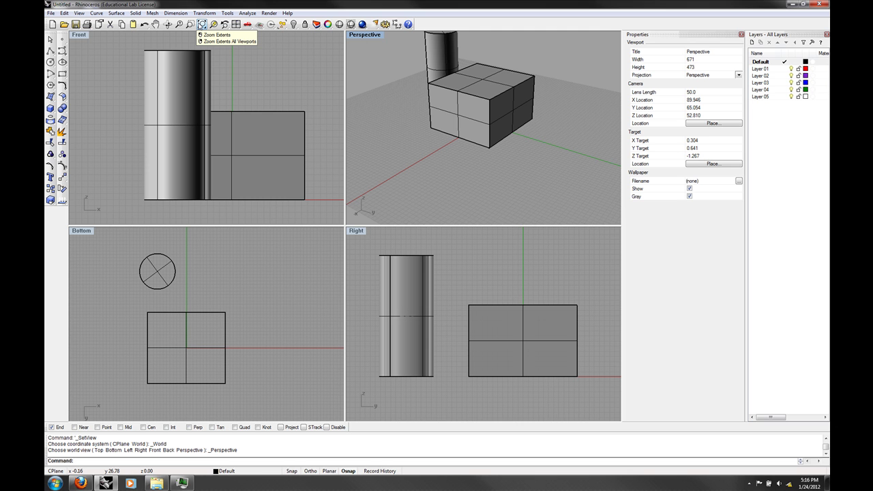
{"action": "left_click", "coordinate": [202, 24]}
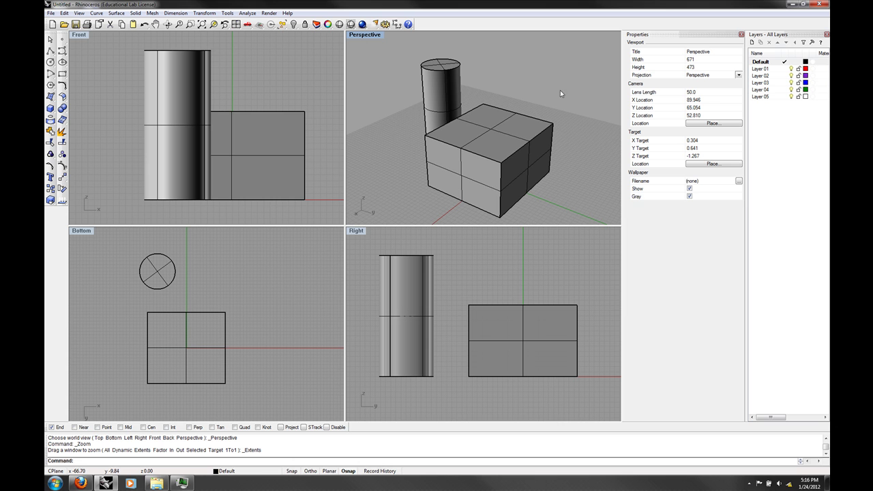
{"action": "left_click", "coordinate": [79, 43]}
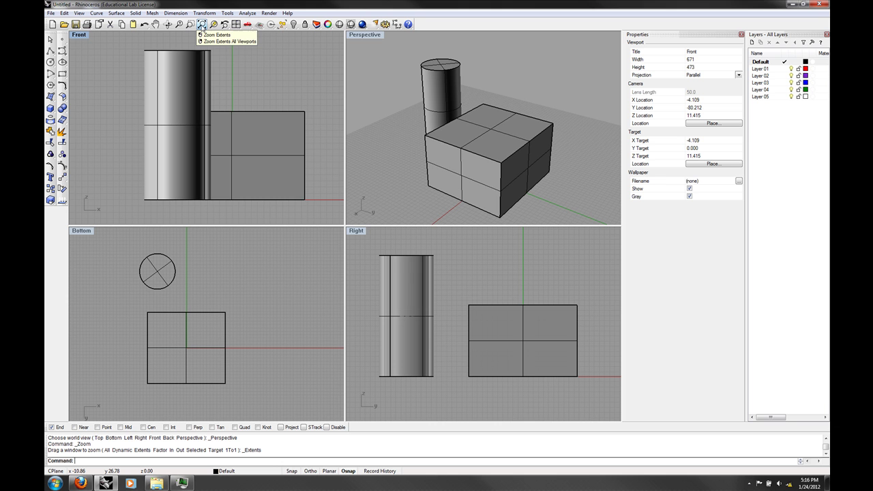
{"action": "right_click", "coordinate": [202, 25]}
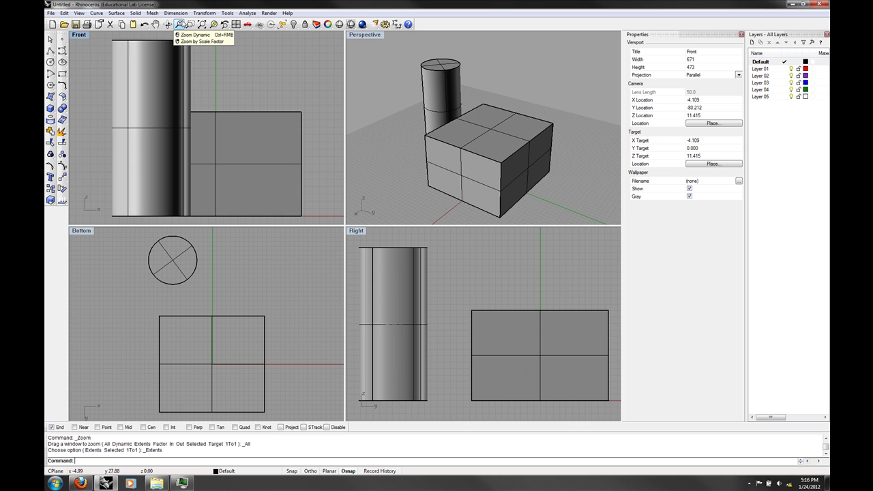
Window-zoom the Perspective viewport onto the upper part of the cylinder and pan the Front viewport slightly
{"action": "left_click", "coordinate": [190, 25]}
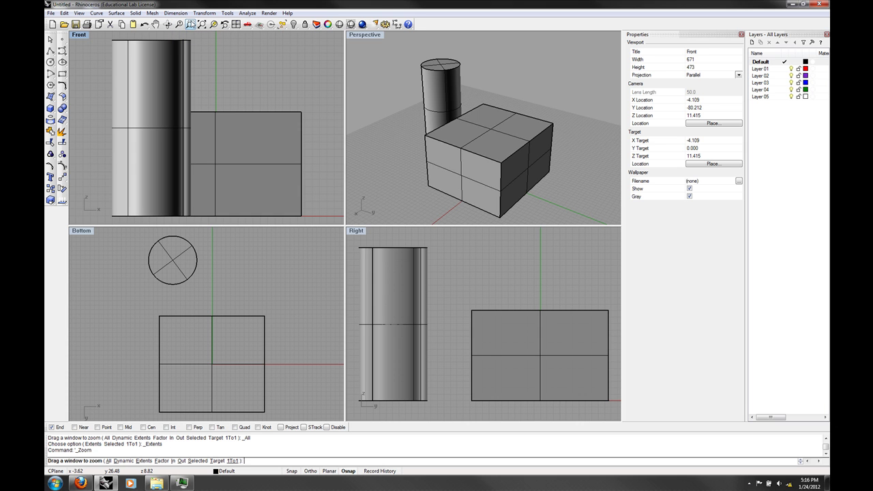
{"action": "left_click_drag", "start_coordinate": [392, 45], "coordinate": [491, 123]}
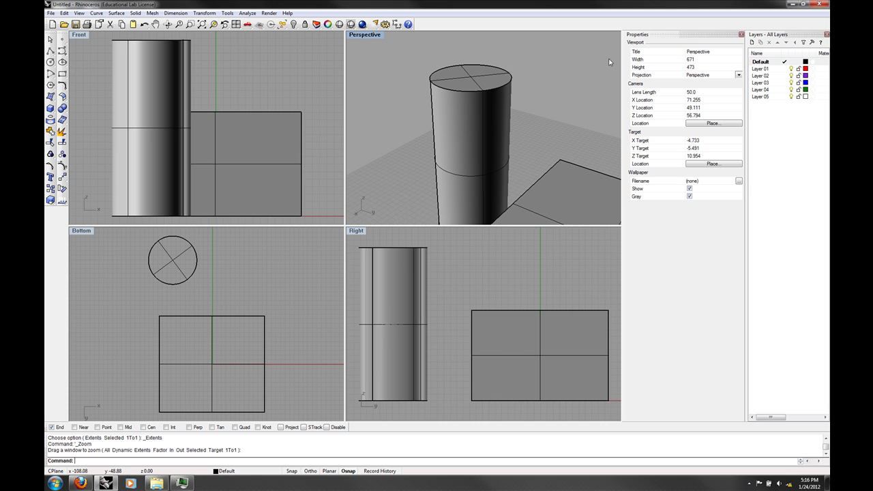
{"action": "right_click_drag", "start_coordinate": [242, 139], "coordinate": [210, 130]}
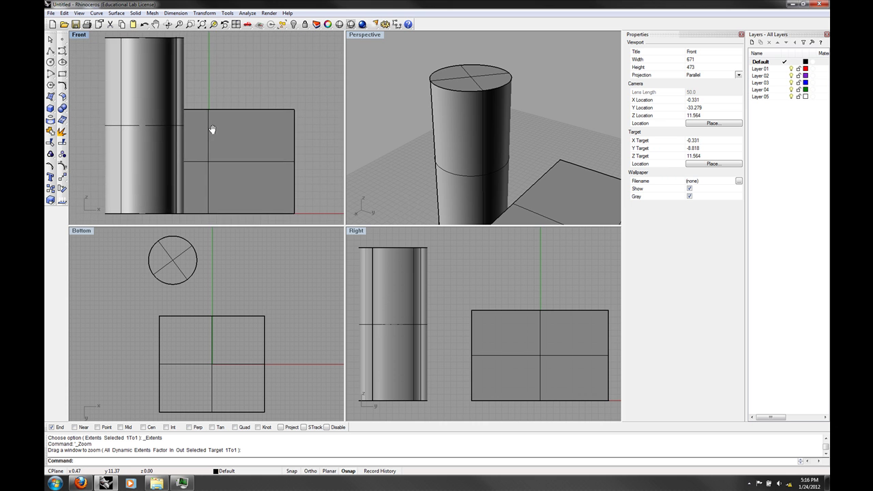
Orbit, pan and zoom the Perspective view to examine the box and cylinder, ending close above the cylinder's top face
{"action": "right_click_drag", "start_coordinate": [417, 166], "coordinate": [495, 159]}
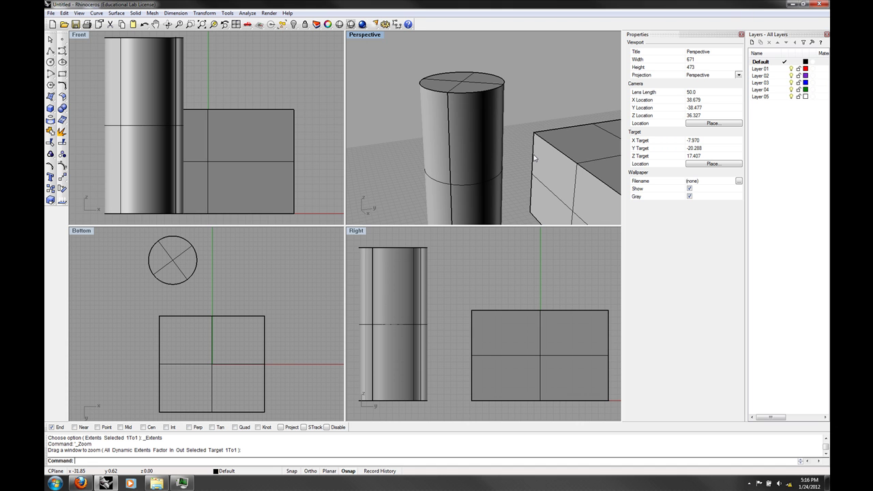
{"action": "right_click_drag", "start_coordinate": [534, 157], "coordinate": [472, 151], "text": "shift"}
{"action": "scroll", "coordinate": [478, 143], "scroll_direction": "down", "scroll_amount": 6}
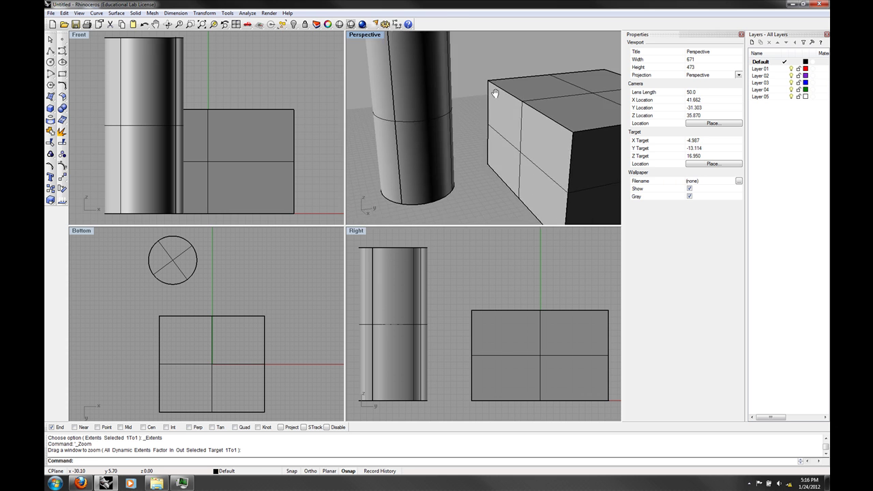
{"action": "scroll", "coordinate": [487, 143], "scroll_direction": "up", "scroll_amount": 6}
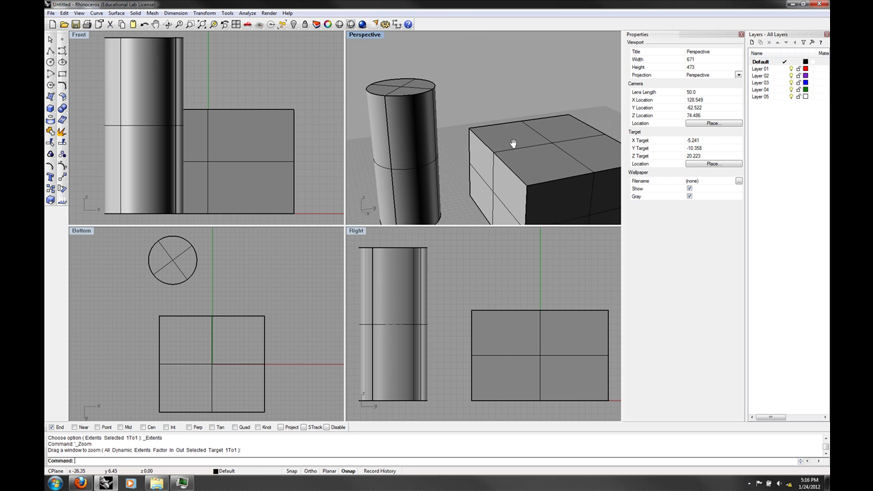
{"action": "scroll", "coordinate": [498, 130], "scroll_direction": "down", "scroll_amount": 8}
{"action": "scroll", "coordinate": [501, 126], "scroll_direction": "up", "scroll_amount": 6}
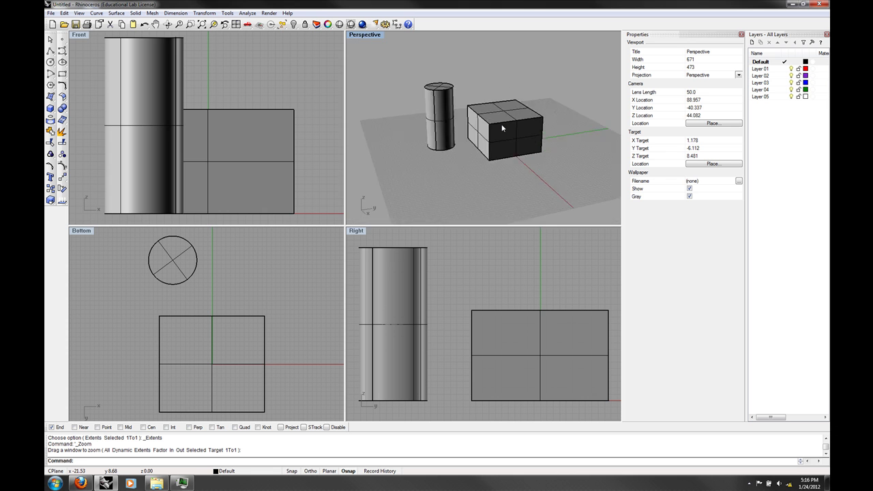
{"action": "scroll", "coordinate": [502, 128], "scroll_direction": "down", "scroll_amount": 5}
{"action": "scroll", "coordinate": [503, 131], "scroll_direction": "down", "scroll_amount": 2}
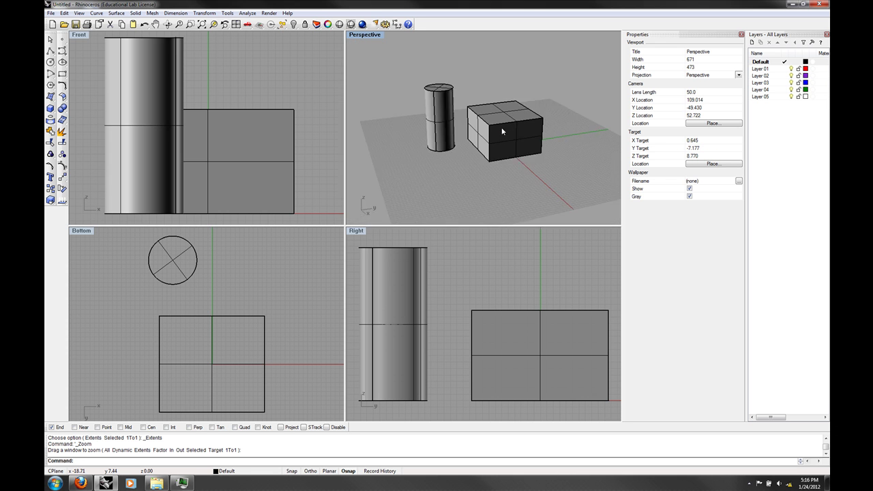
{"action": "scroll", "coordinate": [480, 133], "scroll_direction": "up", "scroll_amount": 5}
{"action": "right_click_drag", "start_coordinate": [507, 144], "coordinate": [498, 187]}
{"action": "scroll", "coordinate": [528, 163], "scroll_direction": "up", "scroll_amount": 5}
{"action": "scroll", "coordinate": [501, 145], "scroll_direction": "up", "scroll_amount": 4}
{"action": "scroll", "coordinate": [500, 144], "scroll_direction": "down", "scroll_amount": 5}
{"action": "scroll", "coordinate": [499, 187], "scroll_direction": "up", "scroll_amount": 6}
{"action": "right_click_drag", "start_coordinate": [462, 125], "coordinate": [490, 172]}
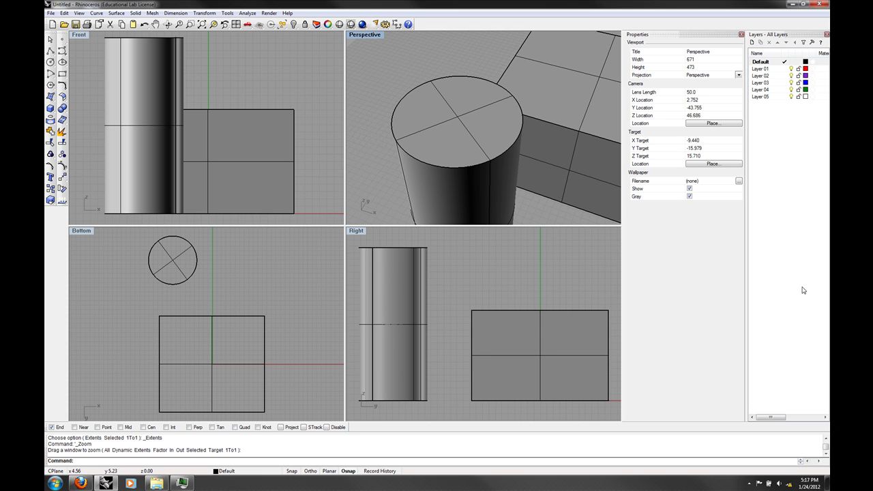
Close the Properties and Layers panels to give the viewports the full window width
{"action": "left_click", "coordinate": [741, 35]}
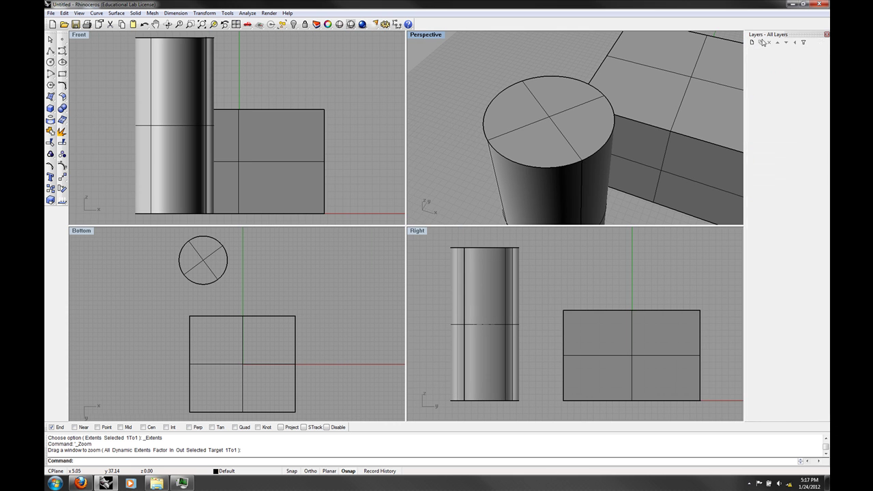
{"action": "left_click", "coordinate": [827, 34]}
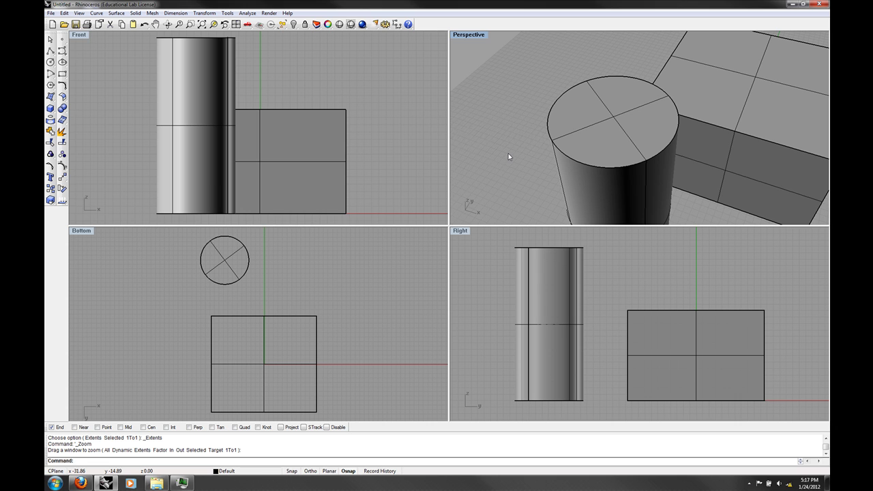
Maximize the Perspective viewport, orbit and zoom out to examine both solids, and restore the four-viewport layout
{"action": "double_click", "coordinate": [468, 36]}
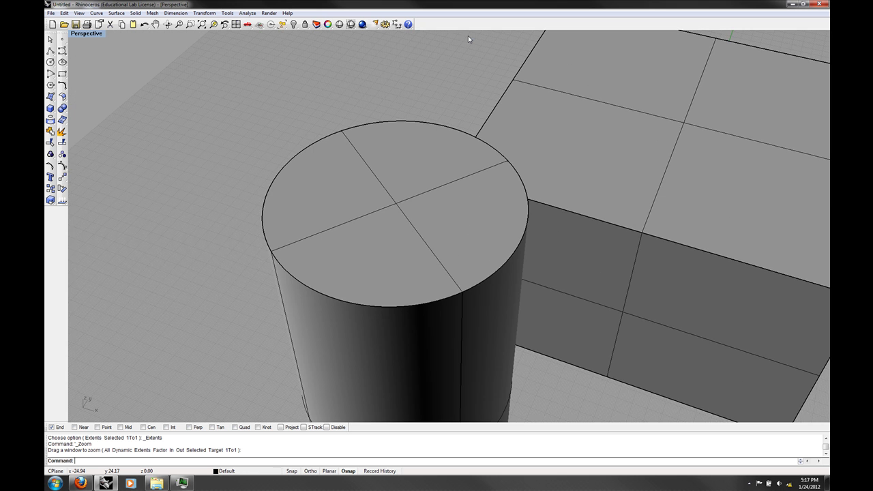
{"action": "right_click_drag", "start_coordinate": [380, 238], "coordinate": [487, 199]}
{"action": "scroll", "coordinate": [422, 216], "scroll_direction": "down", "scroll_amount": 3}
{"action": "right_click_drag", "start_coordinate": [423, 216], "coordinate": [139, 42]}
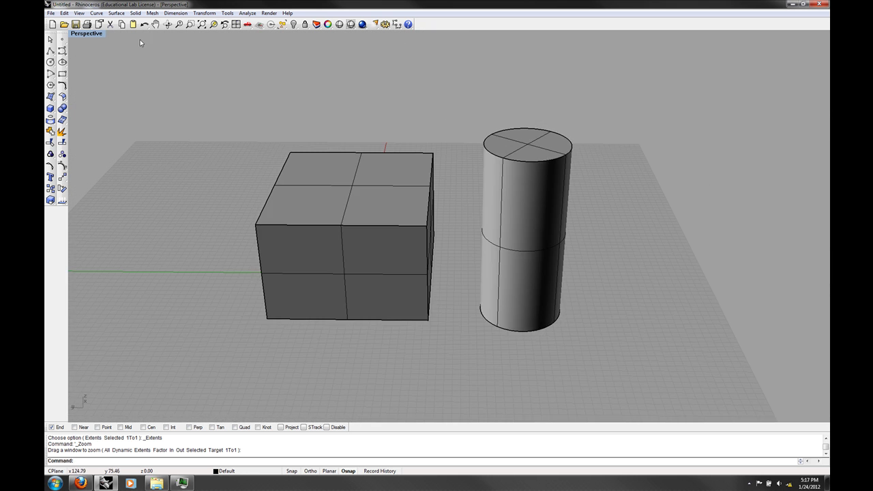
{"action": "double_click", "coordinate": [82, 34]}
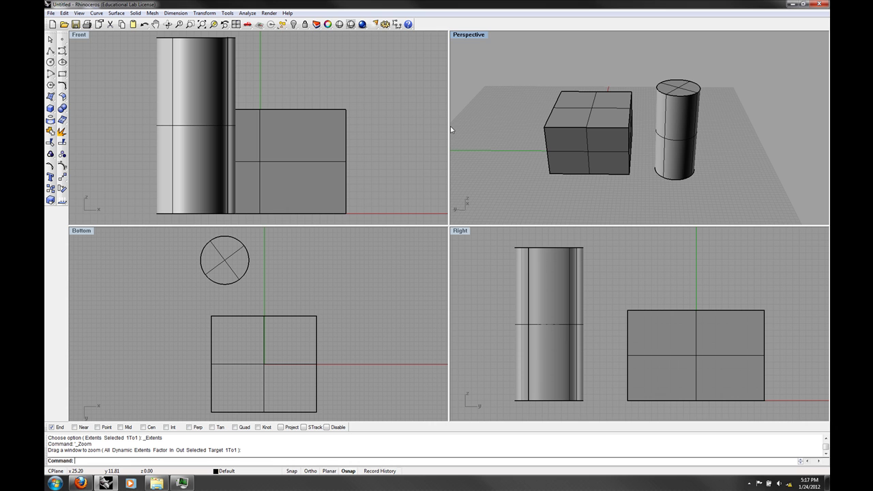
Enlarge the Perspective viewport by moving the viewport dividers, and reset the layout to the four default viewports
{"action": "left_click_drag", "start_coordinate": [448, 126], "coordinate": [311, 128]}
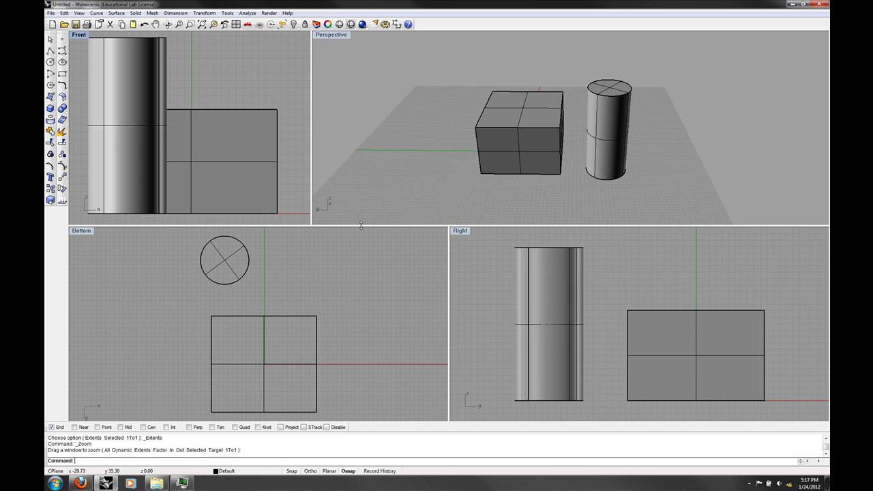
{"action": "left_click_drag", "start_coordinate": [360, 225], "coordinate": [357, 303]}
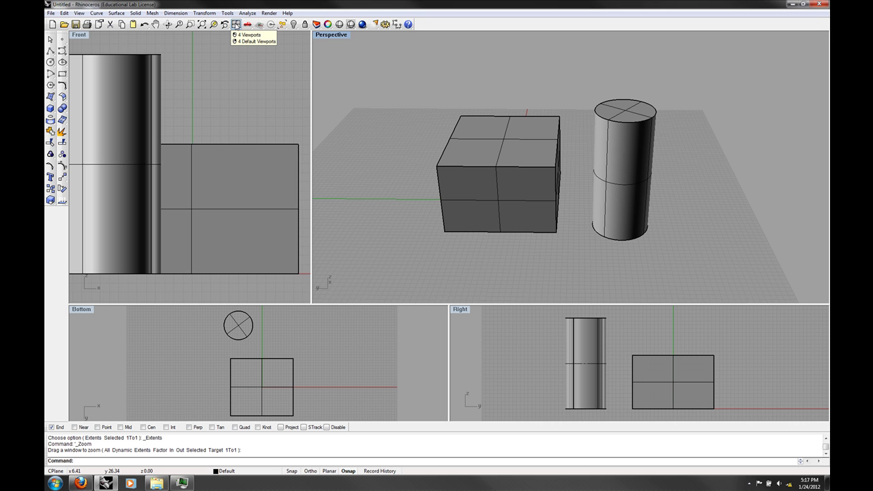
{"action": "left_click", "coordinate": [235, 24]}
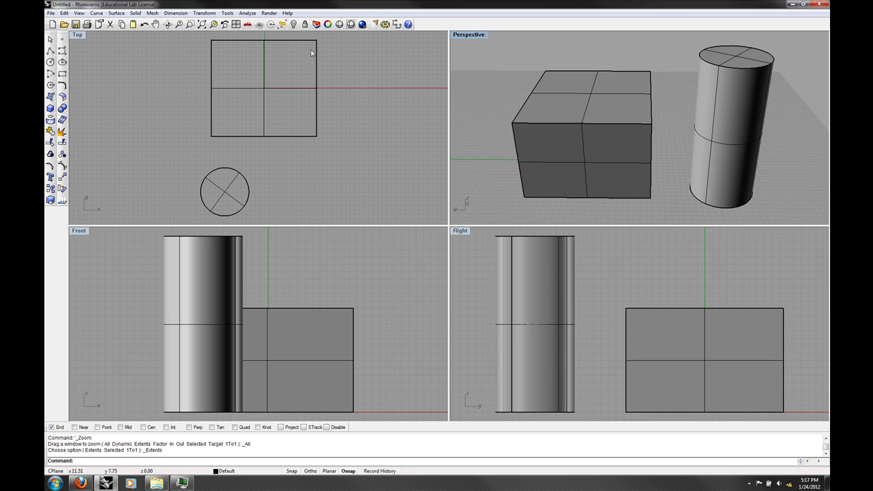
{"action": "left_click", "coordinate": [239, 25]}
Show the Properties panel, close it and show it again for the Perspective viewport
{"action": "key", "text": "F3"}
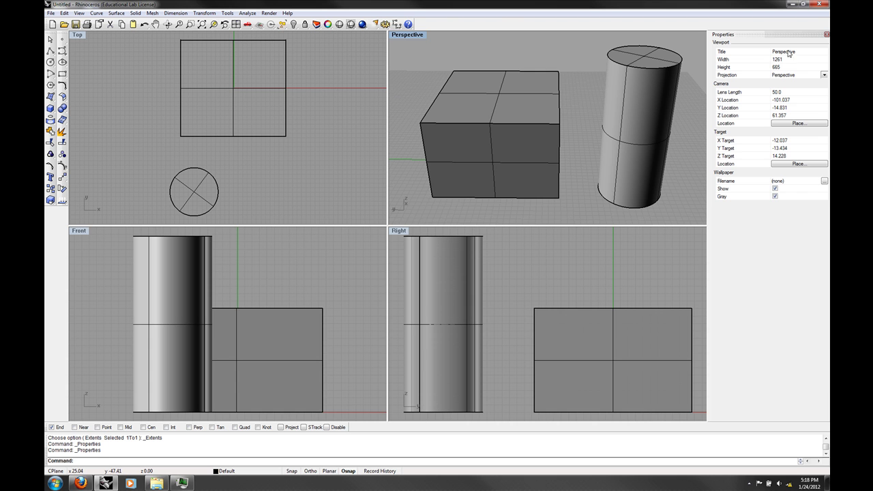
{"action": "left_click", "coordinate": [826, 35]}
{"action": "key", "text": "F3"}
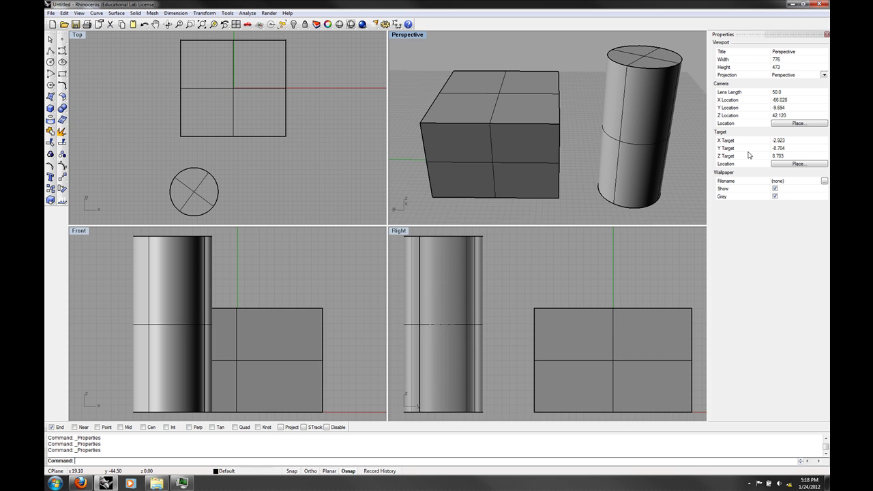
Select the box and examine its geometry information in the object description, highlighting the line about its surfaces
{"action": "left_click", "coordinate": [510, 128]}
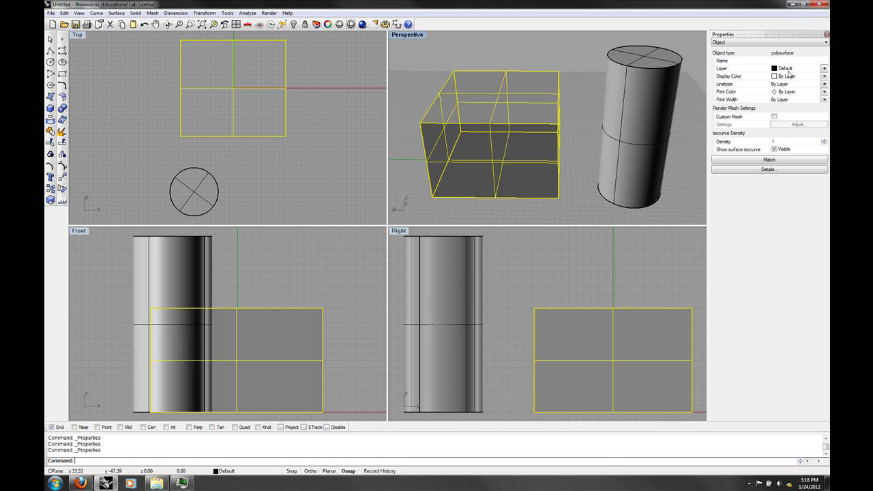
{"action": "left_click", "coordinate": [789, 173]}
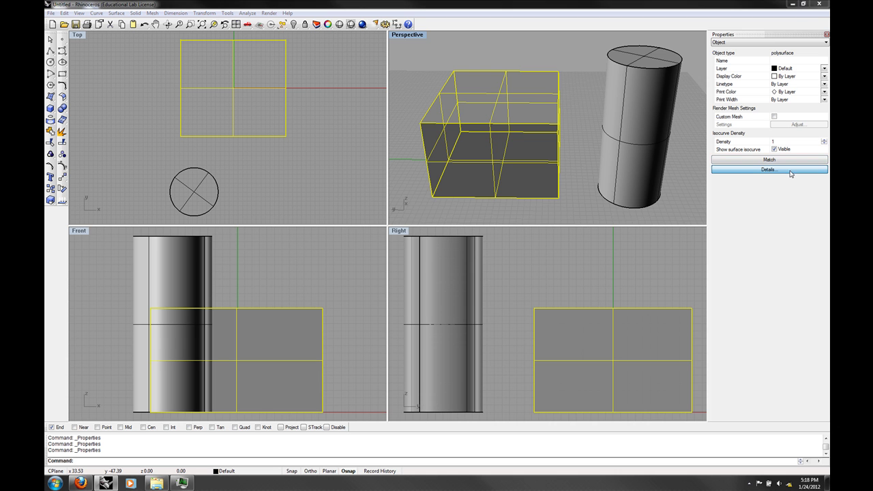
{"action": "left_click_drag", "start_coordinate": [187, 66], "coordinate": [255, 68]}
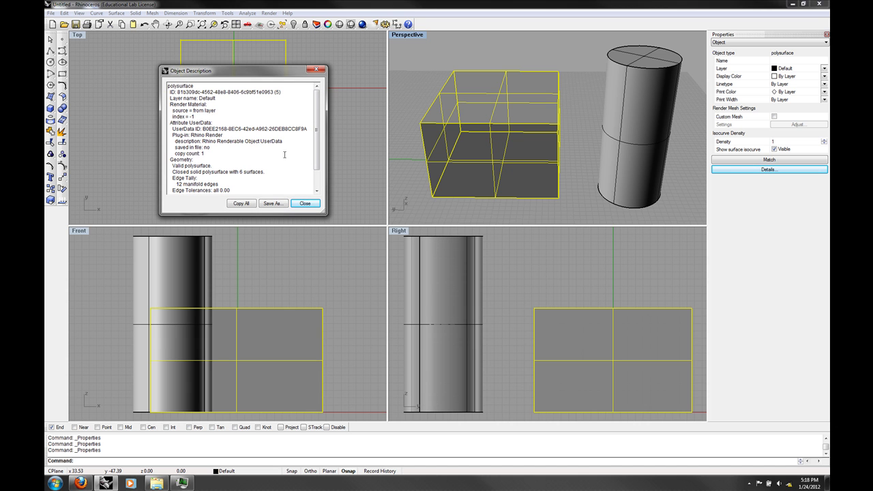
{"action": "left_click_drag", "start_coordinate": [264, 172], "coordinate": [169, 172]}
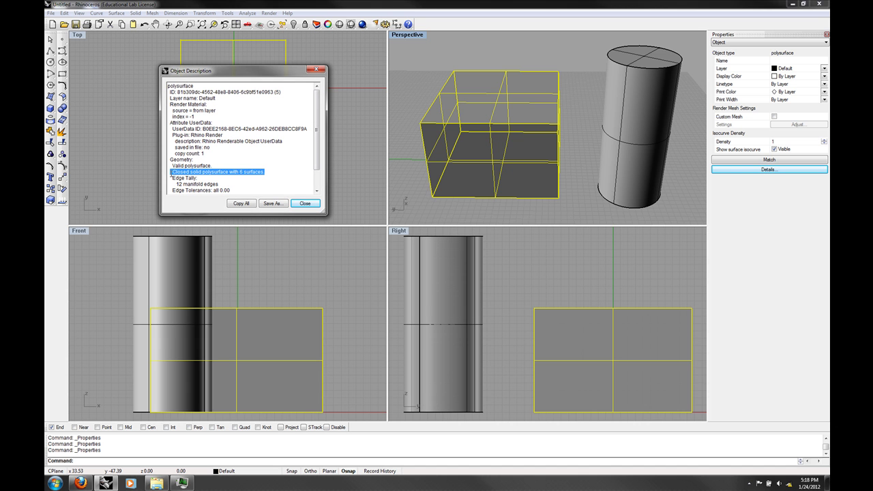
{"action": "left_click", "coordinate": [272, 171]}
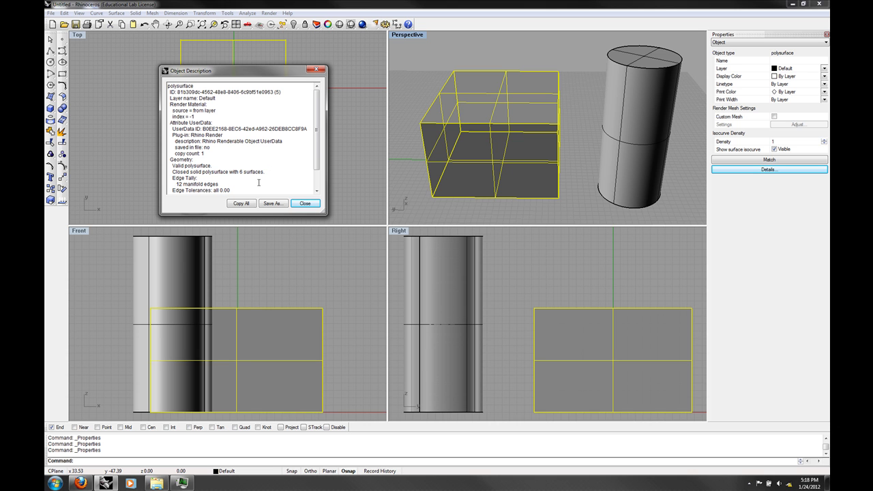
{"action": "left_click", "coordinate": [302, 203]}
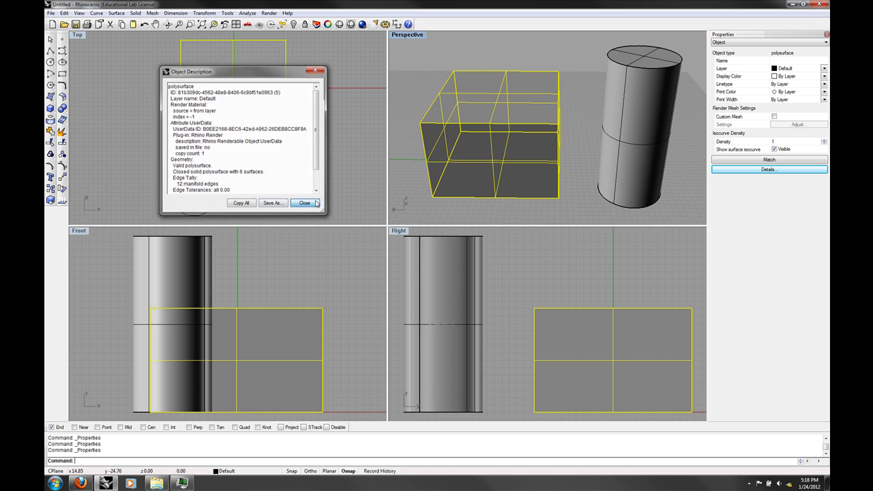
Select the cylinder, examine the surface and edge information in its object description, and deselect it
{"action": "left_click", "coordinate": [581, 135]}
{"action": "left_click", "coordinate": [643, 132]}
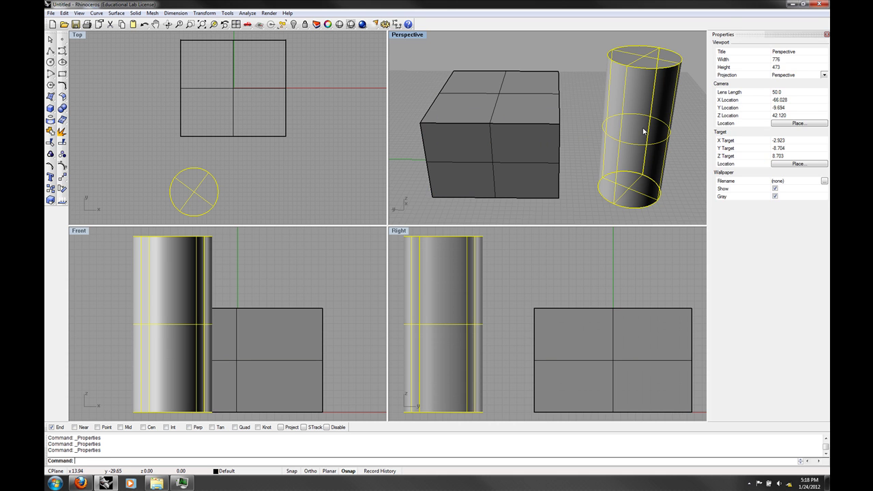
{"action": "left_click", "coordinate": [736, 169]}
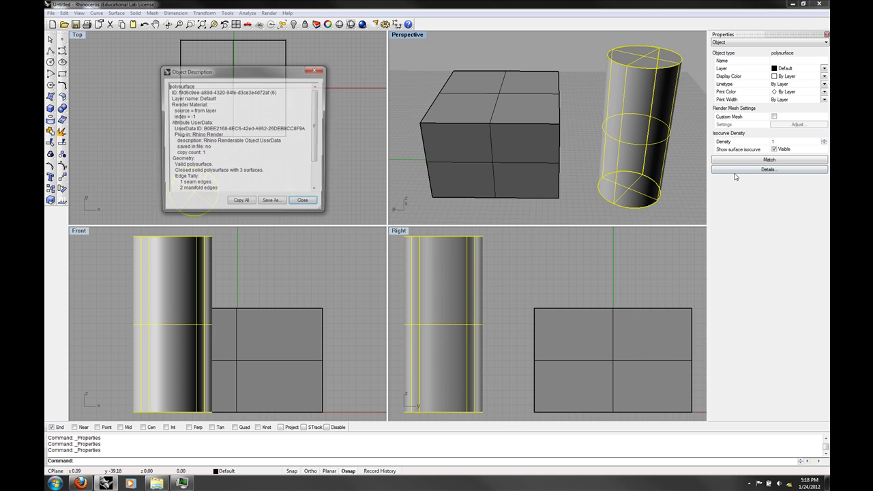
{"action": "scroll", "coordinate": [243, 136], "scroll_direction": "down", "scroll_amount": 2}
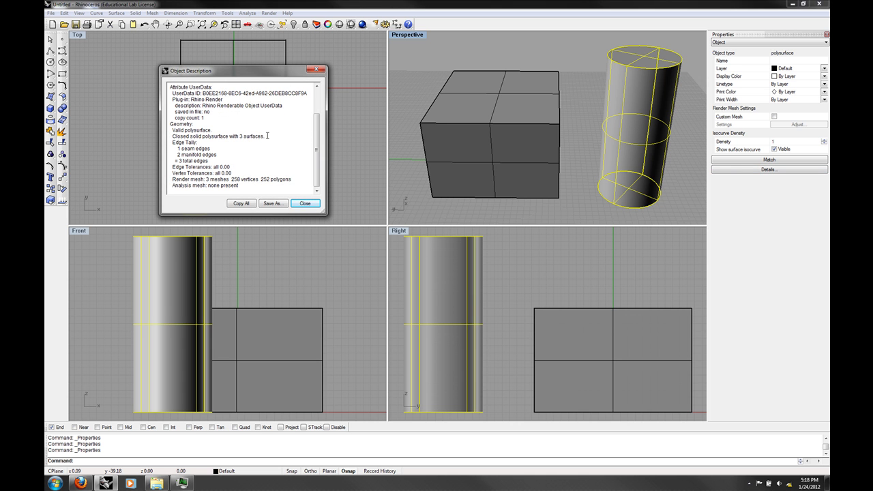
{"action": "left_click", "coordinate": [316, 69]}
{"action": "left_click", "coordinate": [510, 58]}
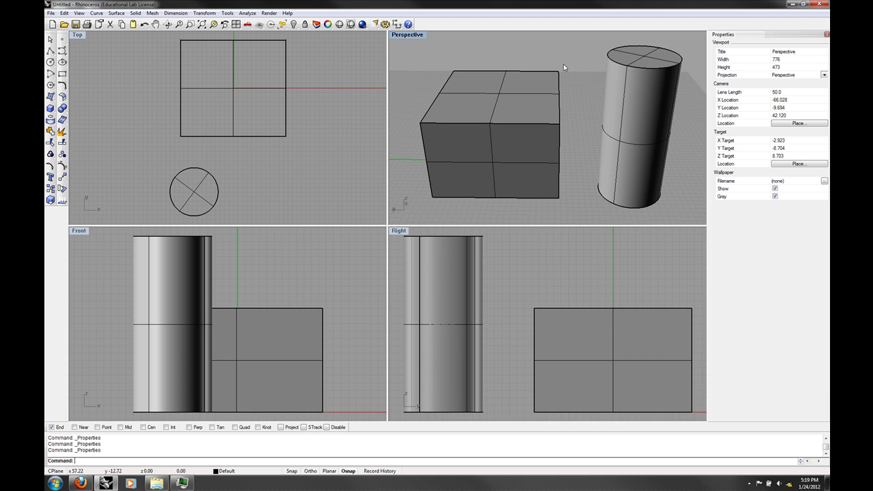
Display the layer list with the Layer command and close it again
{"action": "type", "text": "Layer"}
{"action": "key", "text": "Return"}
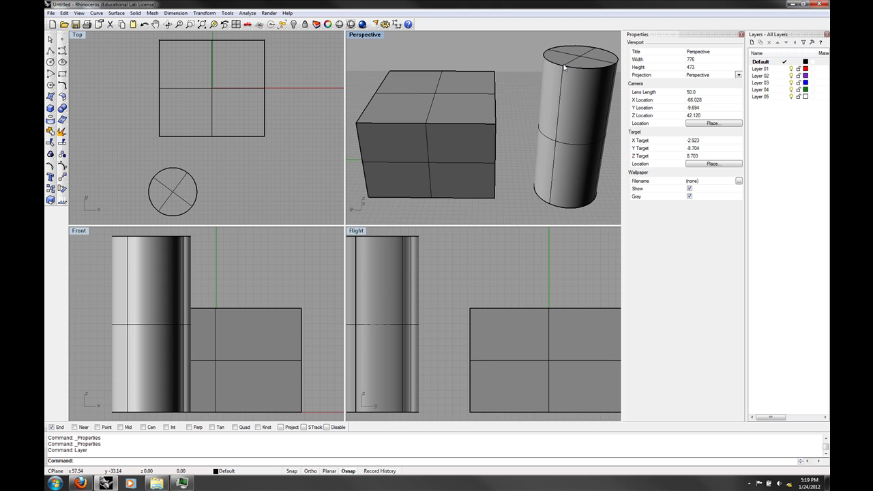
{"action": "left_click", "coordinate": [826, 34]}
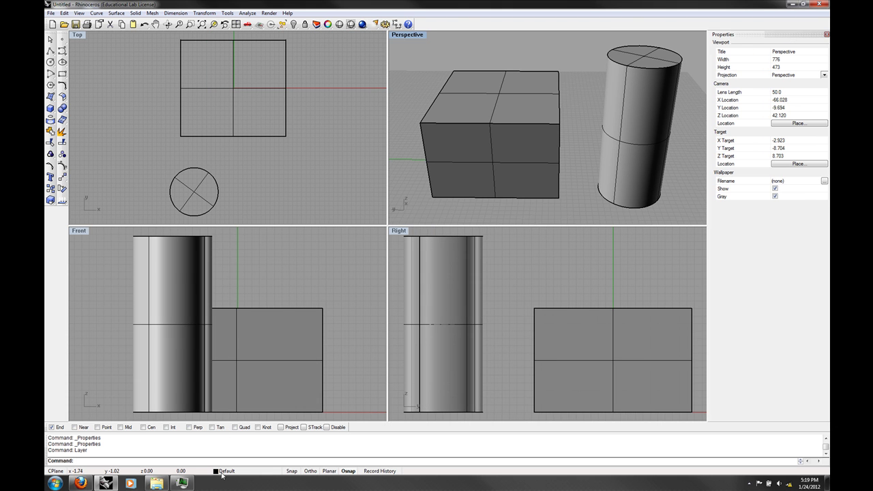
Show the layer list, make Layer 01 the current layer and rename it with its owner's first name in possessive form plus "Layer"
{"action": "right_click", "coordinate": [258, 472]}
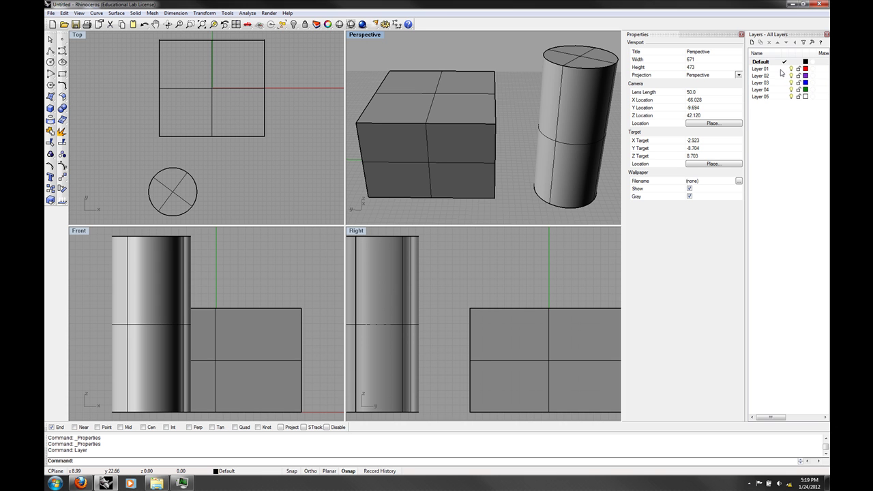
{"action": "double_click", "coordinate": [773, 69]}
{"action": "left_click", "coordinate": [772, 72]}
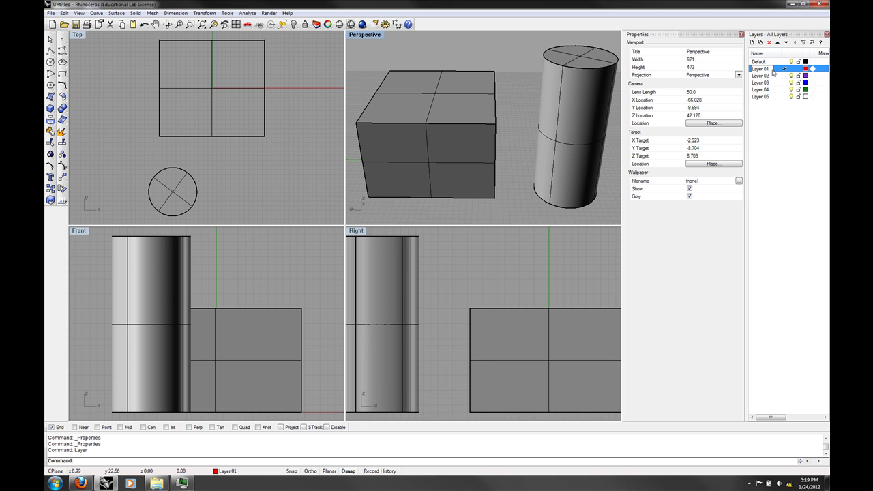
{"action": "key", "text": "BackSpace"}
{"action": "key", "text": "BackSpace"}
{"action": "key", "text": "BackSpace"}
{"action": "key", "text": "BackSpace"}
{"action": "key", "text": "BackSpace"}
{"action": "key", "text": "BackSpace"}
{"action": "key", "text": "BackSpace"}
{"action": "type", "text": "Nick's Layer"}
{"action": "left_click", "coordinate": [774, 129]}
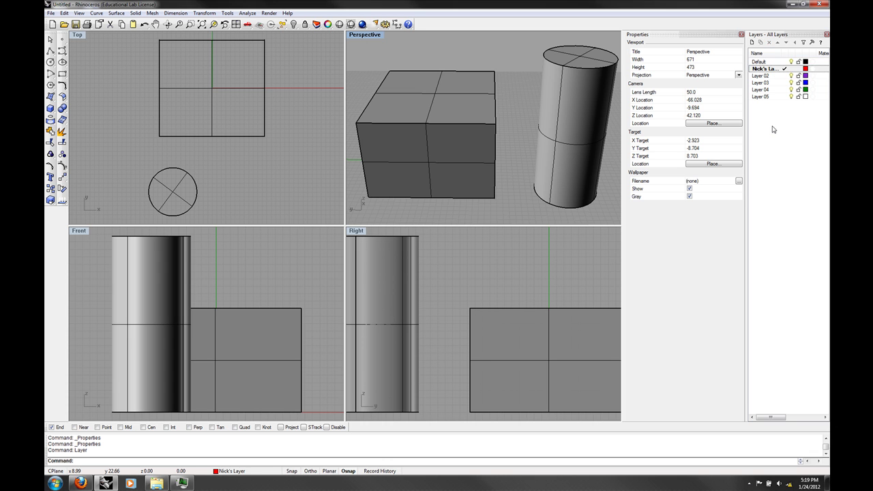
View the color choices for the renamed red layer and leave them without changing the color
{"action": "left_click", "coordinate": [806, 69]}
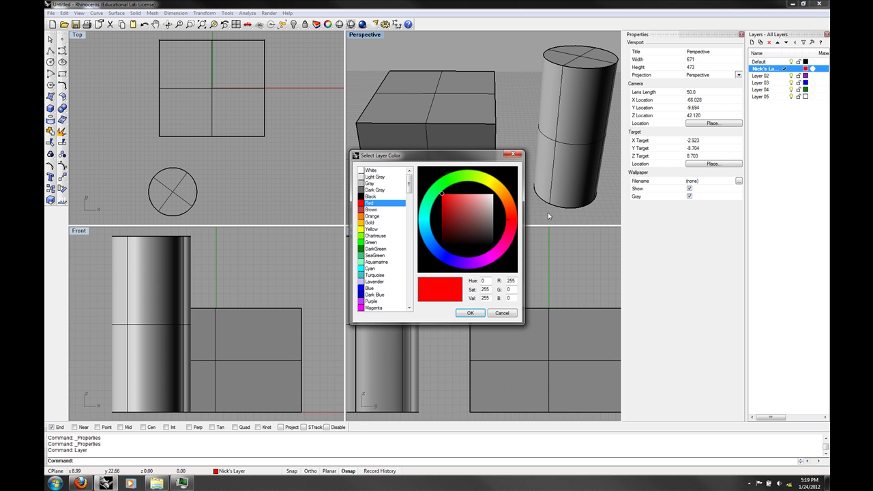
{"action": "left_click", "coordinate": [497, 314]}
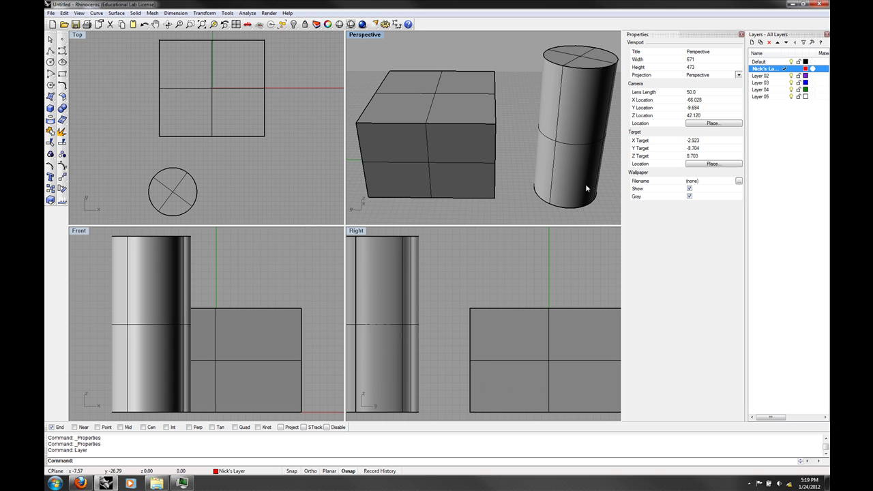
{"action": "right_click_drag", "start_coordinate": [541, 185], "coordinate": [454, 162]}
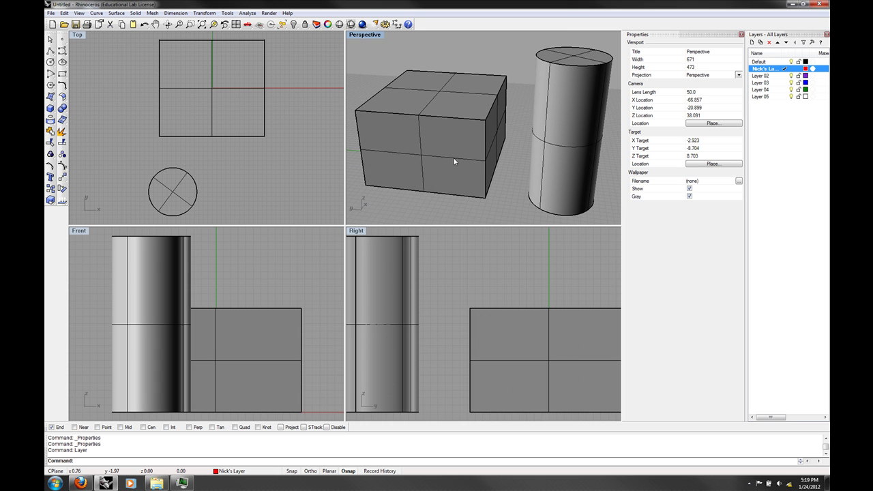
Make Layer 02 current and draw a small box on it in the Perspective view, in front of the existing box
{"action": "left_click", "coordinate": [766, 75]}
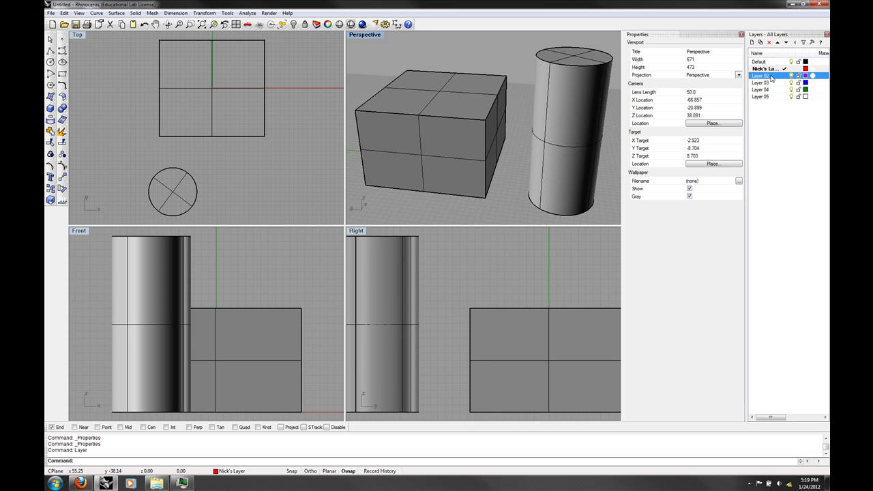
{"action": "double_click", "coordinate": [776, 75]}
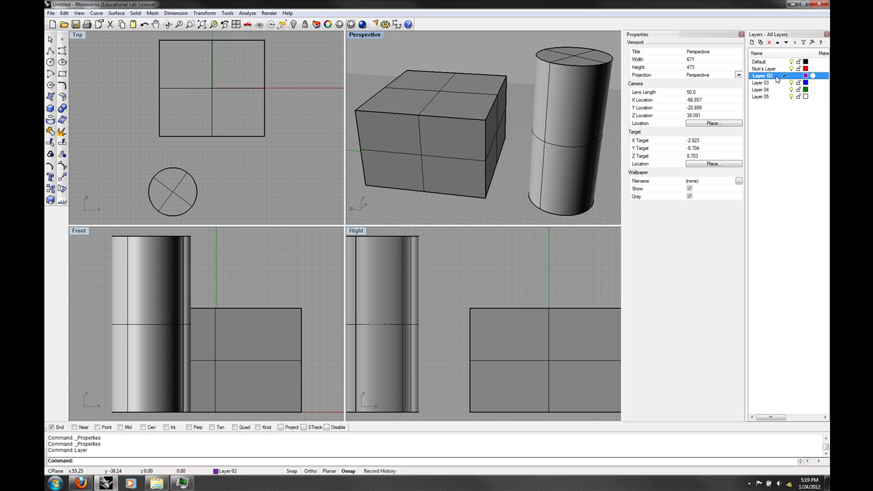
{"action": "left_click", "coordinate": [50, 108]}
{"action": "scroll", "coordinate": [437, 128], "scroll_direction": "down", "scroll_amount": 4}
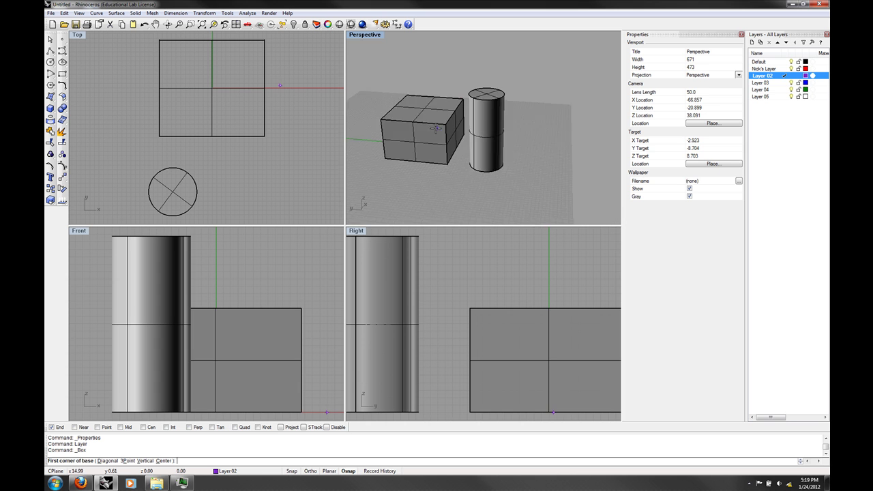
{"action": "left_click", "coordinate": [416, 167]}
{"action": "left_click", "coordinate": [440, 196]}
{"action": "left_click", "coordinate": [423, 140]}
{"action": "mouse_move", "coordinate": [422, 140]}
{"action": "right_mouse_down"}
{"action": "mouse_move", "coordinate": [451, 140]}
{"action": "mouse_move", "coordinate": [480, 106]}
{"action": "right_mouse_up"}
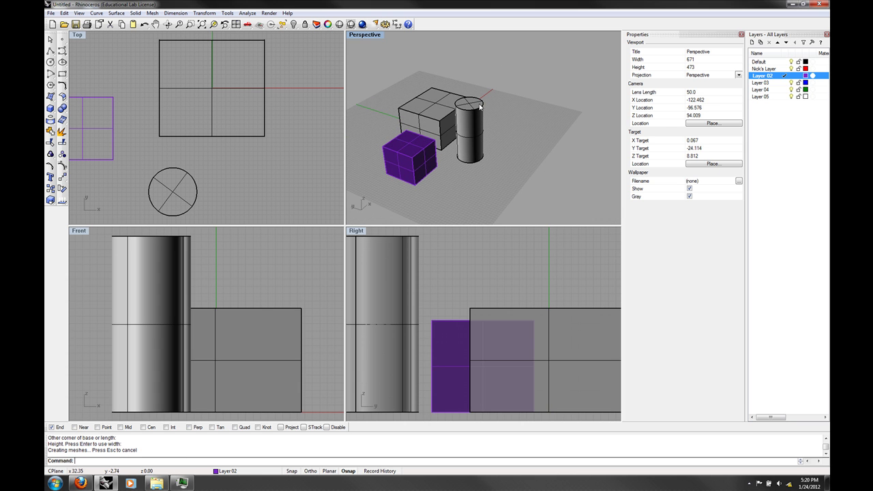
Toggle the visibility of the Default layer off and on, leaving the layer visible
{"action": "left_click", "coordinate": [792, 62]}
{"action": "left_click", "coordinate": [791, 62]}
{"action": "left_click", "coordinate": [791, 62]}
{"action": "left_click", "coordinate": [791, 62]}
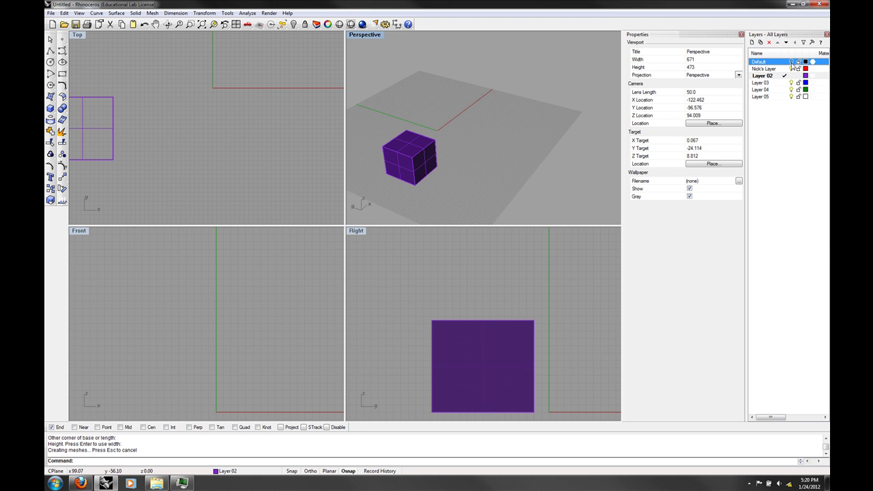
{"action": "left_click", "coordinate": [791, 62]}
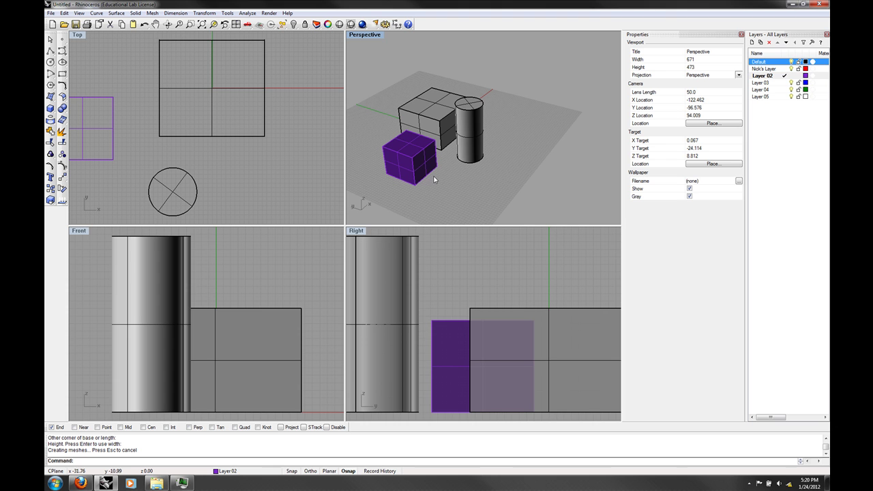
Make the renamed red layer current and draw a tall box on it in the Perspective view, apart from the other objects
{"action": "left_click", "coordinate": [785, 68]}
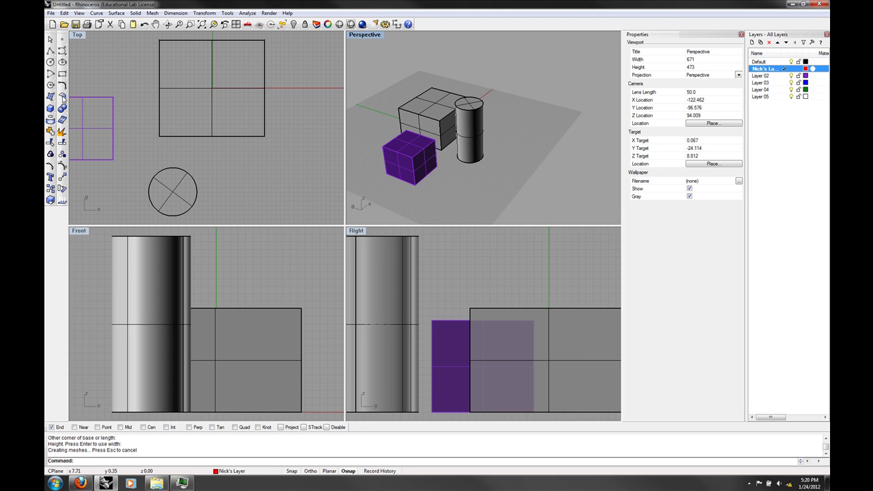
{"action": "left_click", "coordinate": [49, 108]}
{"action": "left_click", "coordinate": [526, 122]}
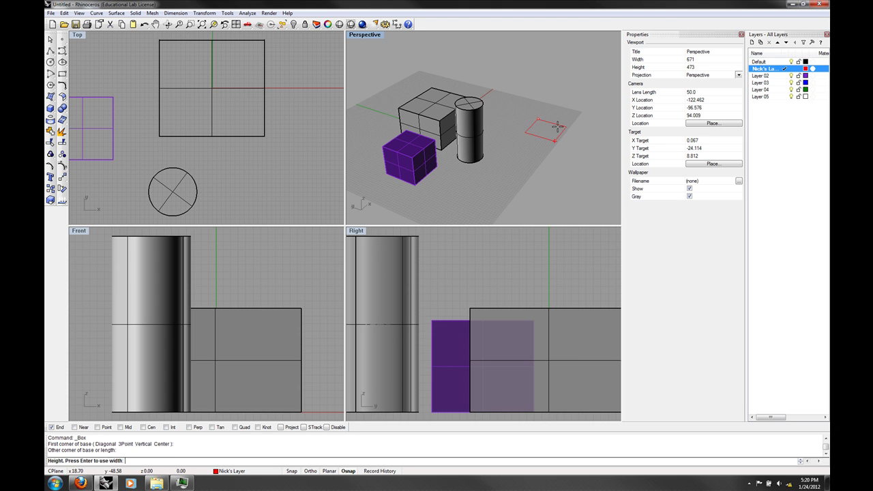
{"action": "left_click", "coordinate": [566, 138]}
{"action": "left_click", "coordinate": [583, 92]}
{"action": "mouse_move", "coordinate": [547, 173]}
{"action": "right_mouse_down"}
{"action": "mouse_move", "coordinate": [585, 182]}
{"action": "mouse_move", "coordinate": [531, 177]}
{"action": "right_mouse_up"}
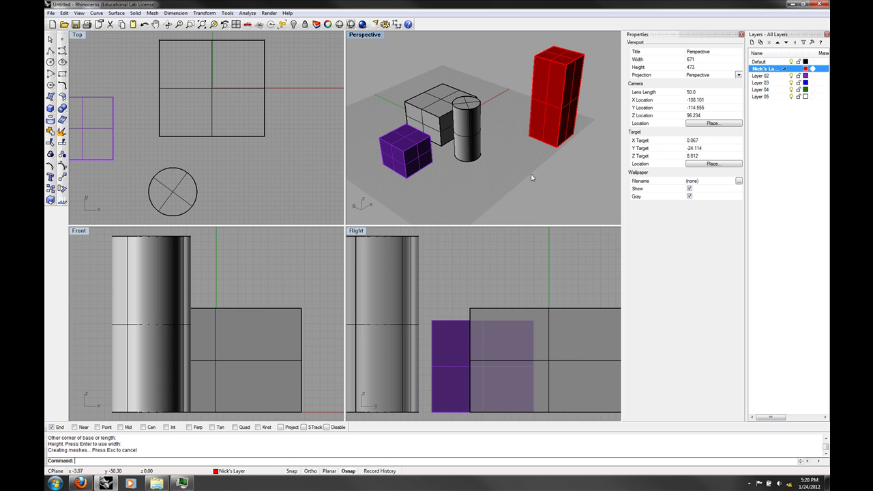
Assign the large original box to Layer 04 in its object properties and deselect it
{"action": "right_click_drag", "start_coordinate": [182, 166], "coordinate": [203, 118]}
{"action": "scroll", "coordinate": [259, 167], "scroll_direction": "down", "scroll_amount": 12}
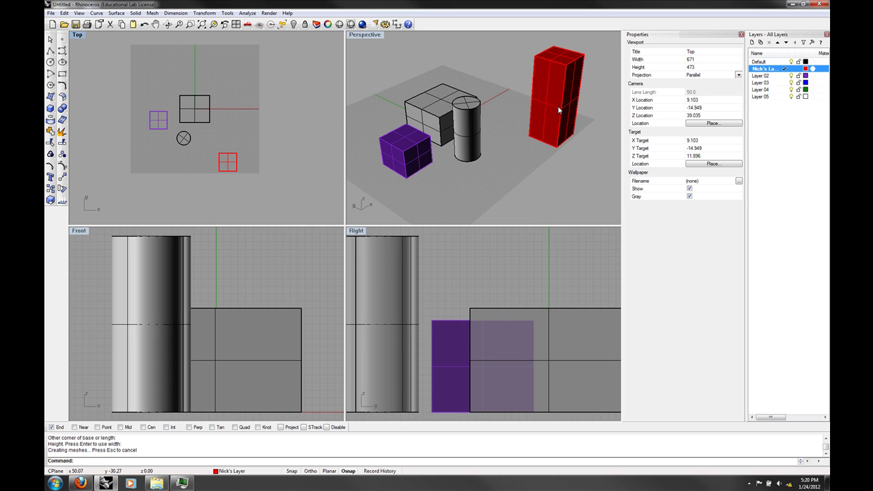
{"action": "right_click_drag", "start_coordinate": [520, 149], "coordinate": [517, 159]}
{"action": "left_click", "coordinate": [430, 126]}
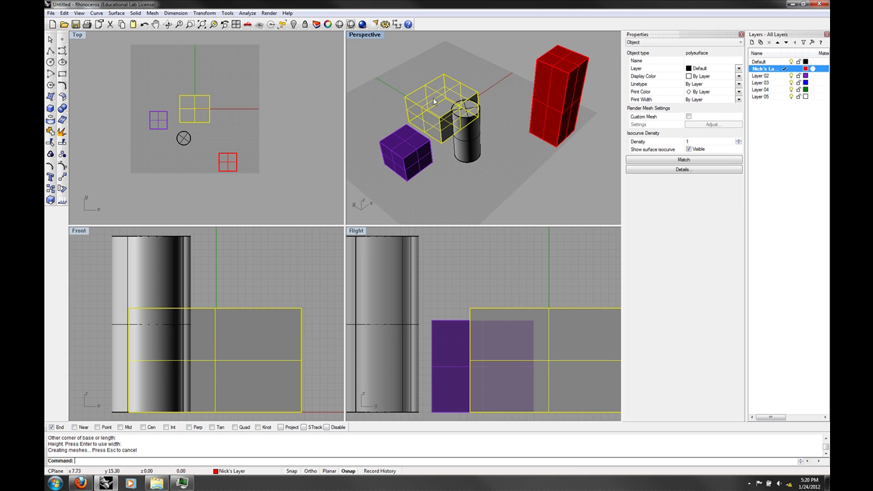
{"action": "left_click", "coordinate": [737, 69]}
{"action": "left_click", "coordinate": [723, 105]}
{"action": "left_click", "coordinate": [497, 202]}
Select all objects, assign them to the Default layer and clear the selection
{"action": "key", "text": "ctrl+a"}
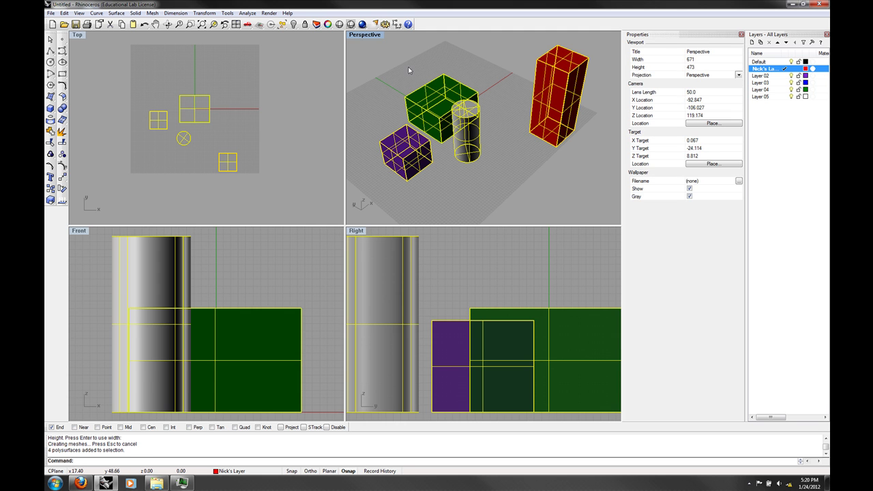
{"action": "left_click", "coordinate": [737, 69]}
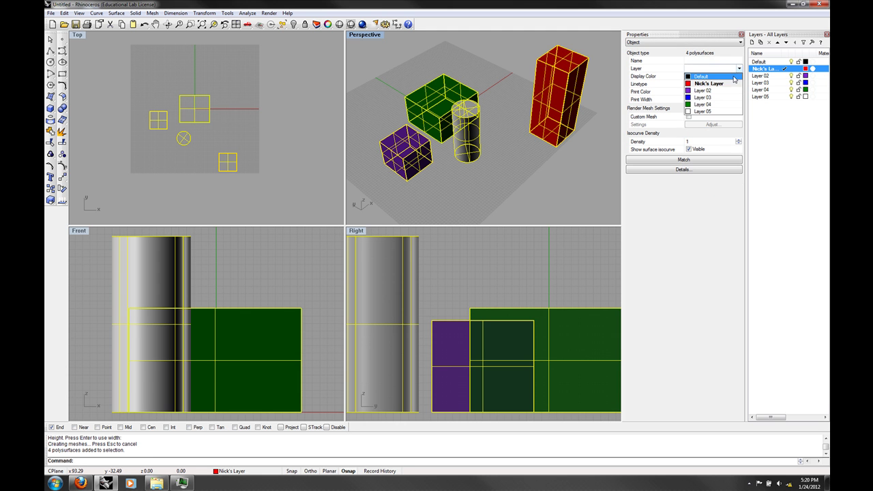
{"action": "left_click", "coordinate": [709, 75]}
{"action": "left_click", "coordinate": [508, 178]}
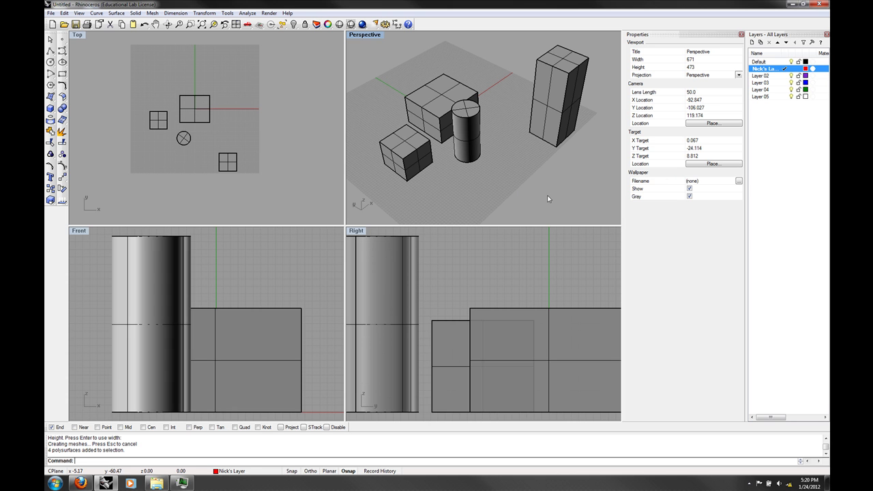
Select all objects, assign them to Layer 04 and clear the selection
{"action": "key", "text": "ctrl+a"}
{"action": "left_click", "coordinate": [737, 68]}
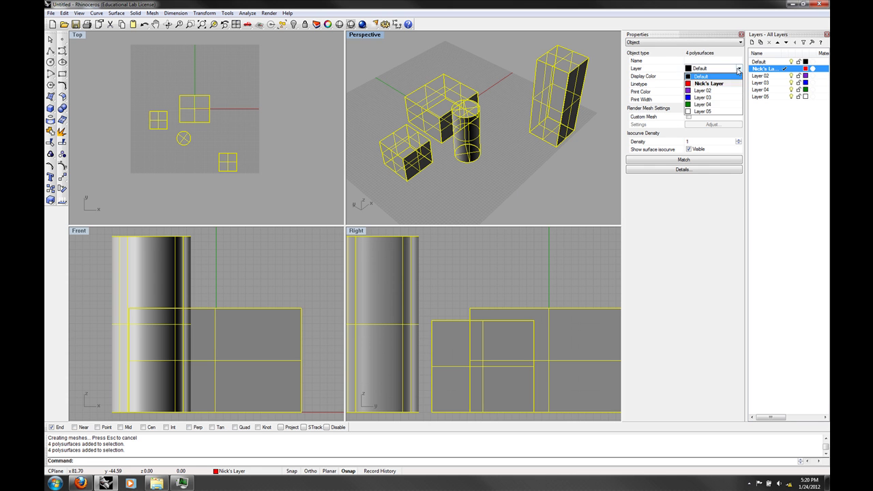
{"action": "left_click", "coordinate": [703, 105]}
{"action": "left_click", "coordinate": [553, 169]}
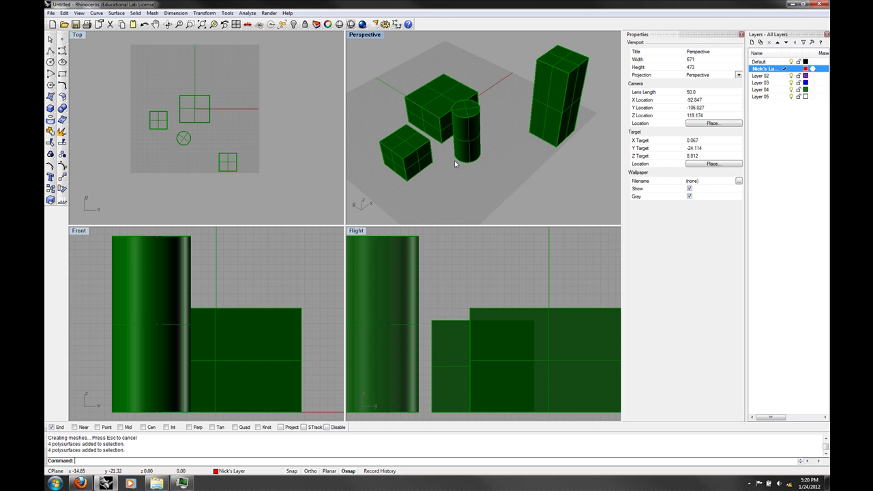
Move all objects from Layer 04 back to the Default layer and deselect them
{"action": "key", "text": "ctrl+a"}
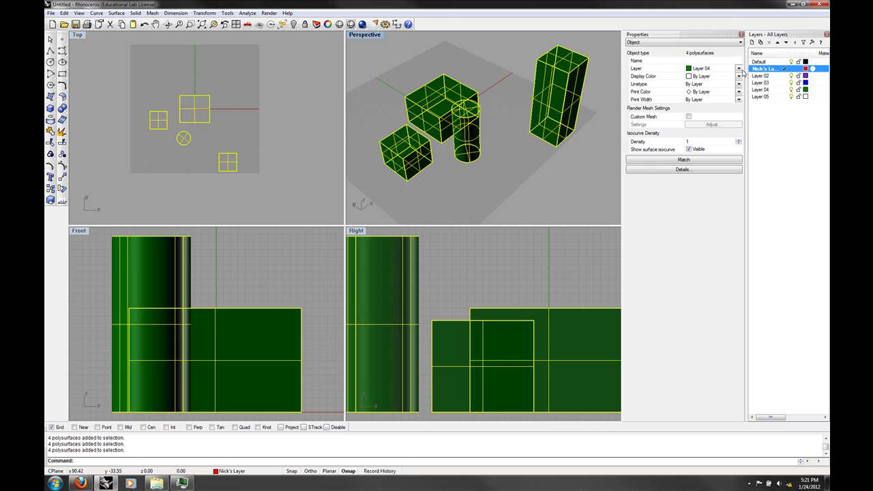
{"action": "left_click", "coordinate": [738, 68]}
{"action": "left_click", "coordinate": [702, 75]}
{"action": "left_click", "coordinate": [468, 194]}
{"action": "right_click_drag", "start_coordinate": [503, 199], "coordinate": [516, 211]}
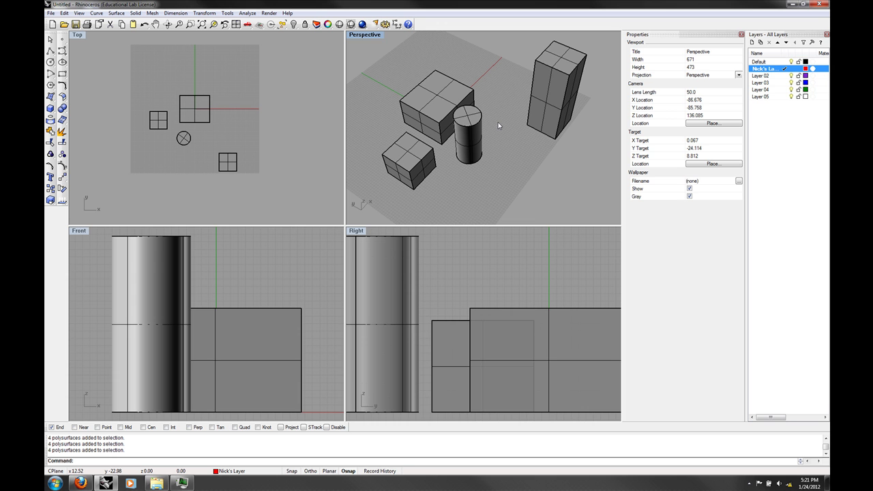
Practice selecting the cylinder alone and the three boxes together without the cylinder, clearing the selection at the end
{"action": "left_click", "coordinate": [471, 135]}
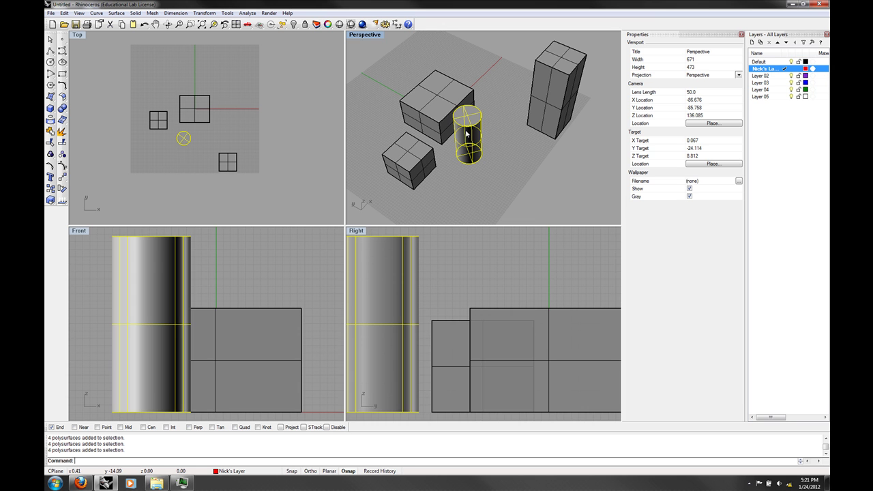
{"action": "left_click", "coordinate": [509, 134]}
{"action": "left_click", "coordinate": [540, 120]}
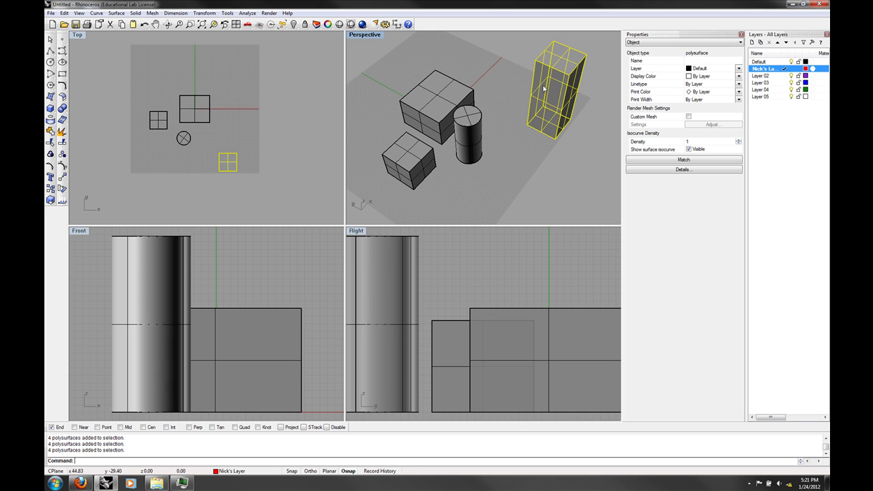
{"action": "left_click", "coordinate": [447, 94], "text": "shift"}
{"action": "left_click", "coordinate": [415, 155], "text": "shift"}
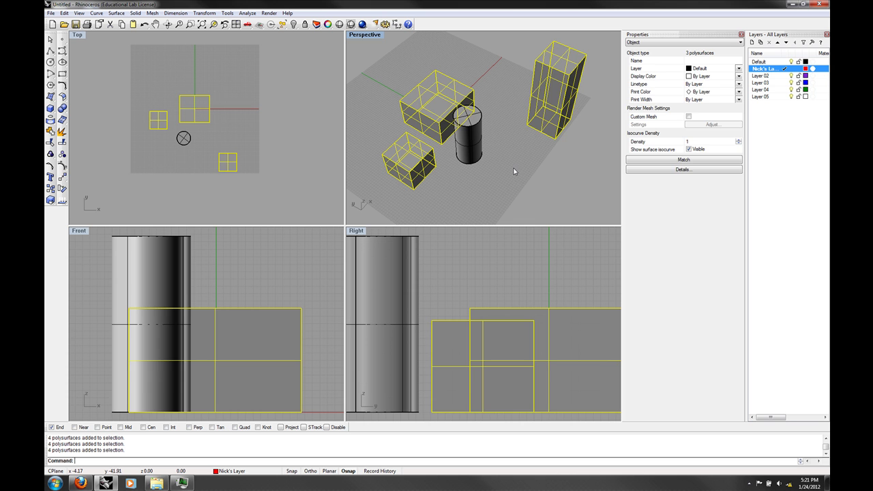
{"action": "left_click", "coordinate": [535, 127]}
{"action": "left_click", "coordinate": [465, 93], "text": "shift"}
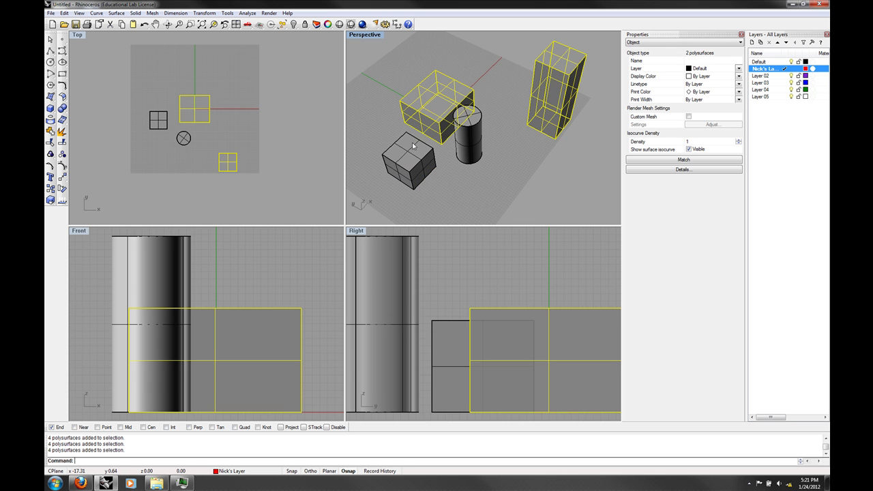
{"action": "left_click", "coordinate": [413, 145], "text": "shift"}
{"action": "left_click", "coordinate": [504, 156]}
{"action": "left_click", "coordinate": [560, 117]}
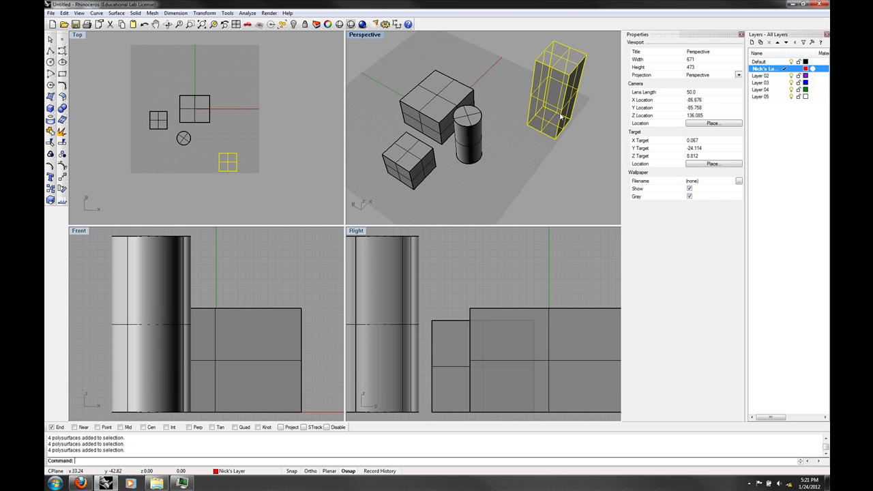
{"action": "left_click", "coordinate": [458, 97], "text": "shift"}
{"action": "left_click", "coordinate": [410, 147], "text": "shift"}
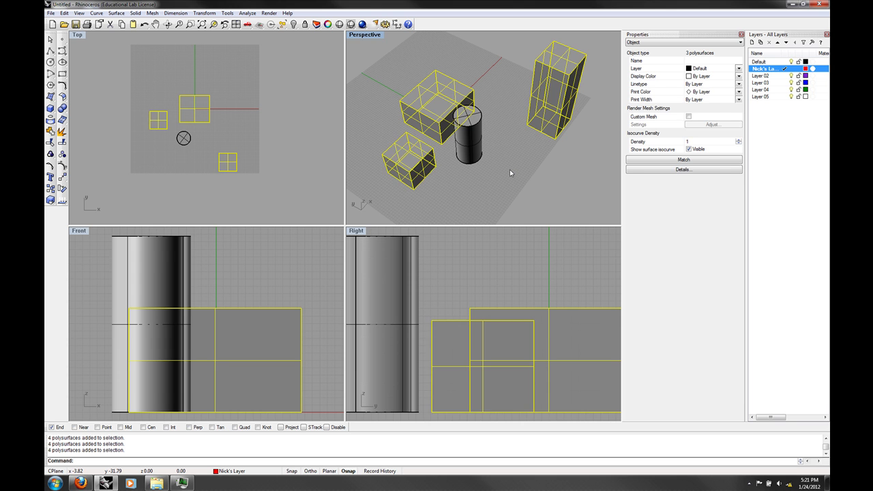
{"action": "left_click", "coordinate": [504, 155]}
Hide the three boxes by selecting everything and removing the cylinder from the selection, and show the hidden objects again
{"action": "key", "text": "ctrl+a"}
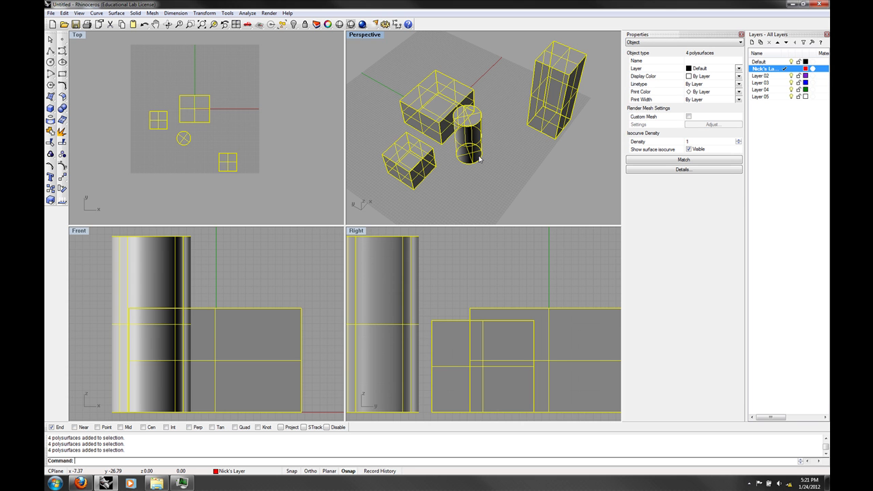
{"action": "left_click", "coordinate": [479, 159], "text": "ctrl"}
{"action": "mouse_move", "coordinate": [479, 159]}
{"action": "right_mouse_down"}
{"action": "mouse_move", "coordinate": [559, 163]}
{"action": "mouse_move", "coordinate": [480, 162]}
{"action": "mouse_move", "coordinate": [490, 165]}
{"action": "right_mouse_up"}
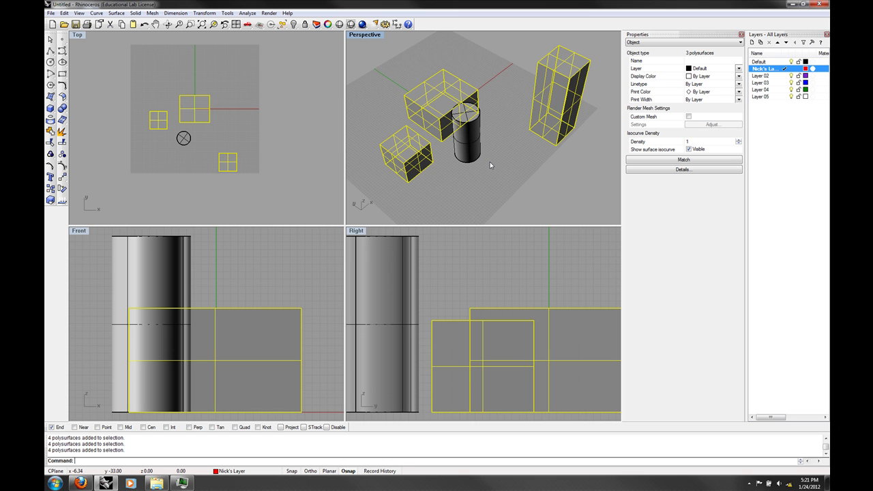
{"action": "key", "text": "Return"}
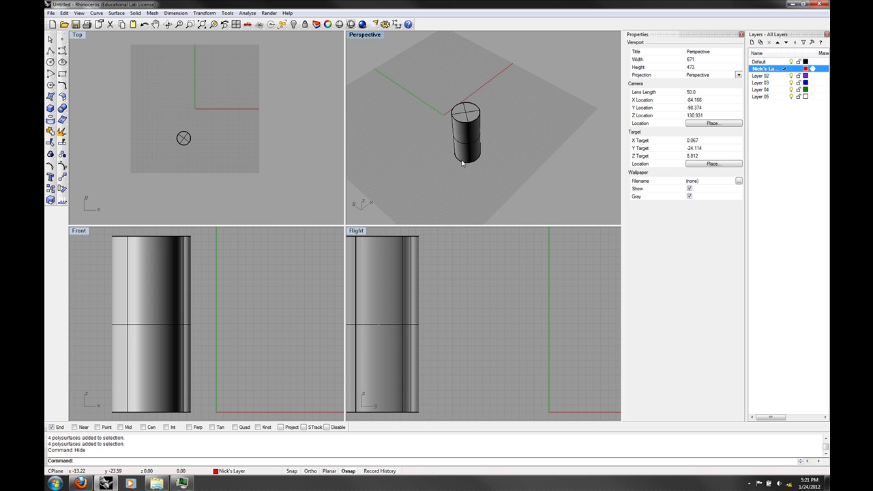
{"action": "right_click_drag", "start_coordinate": [460, 159], "coordinate": [559, 132]}
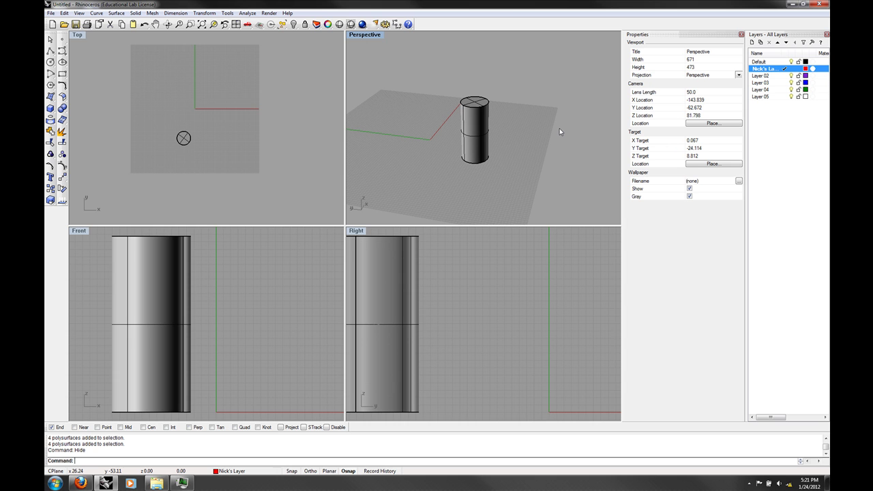
{"action": "key", "text": "ctrl+alt+h"}
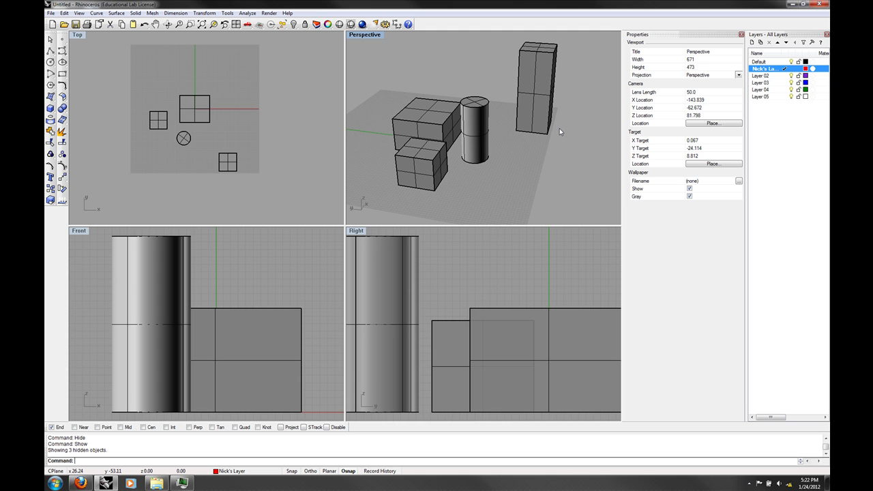
Start a new file and open the recent model Topo-lines-array 001.3dm
{"action": "right_click_drag", "start_coordinate": [559, 132], "coordinate": [487, 178]}
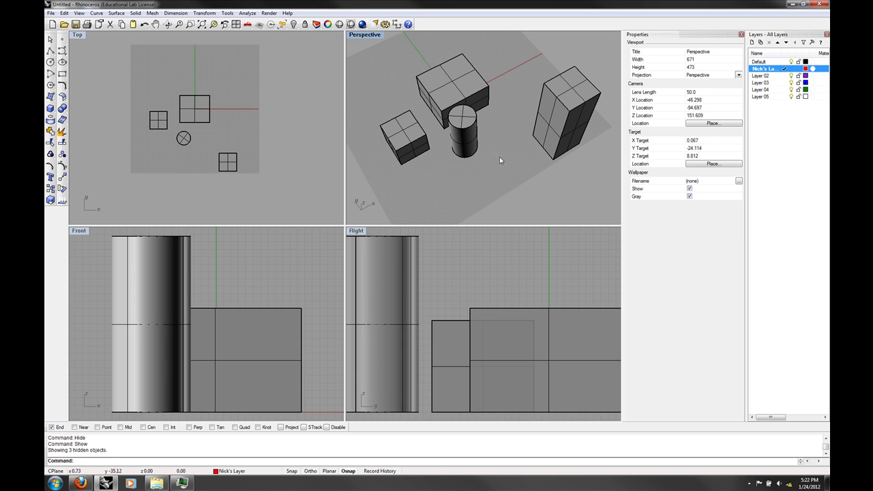
{"action": "key", "text": "ctrl+n"}
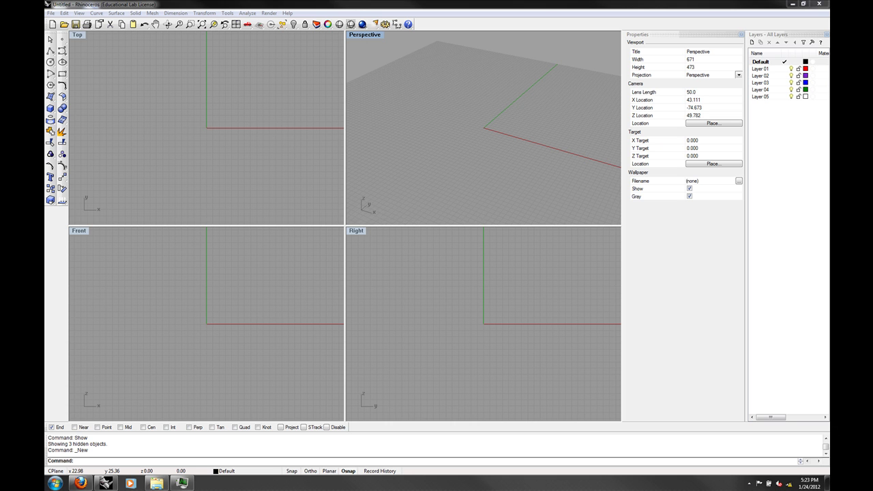
{"action": "left_click", "coordinate": [49, 13]}
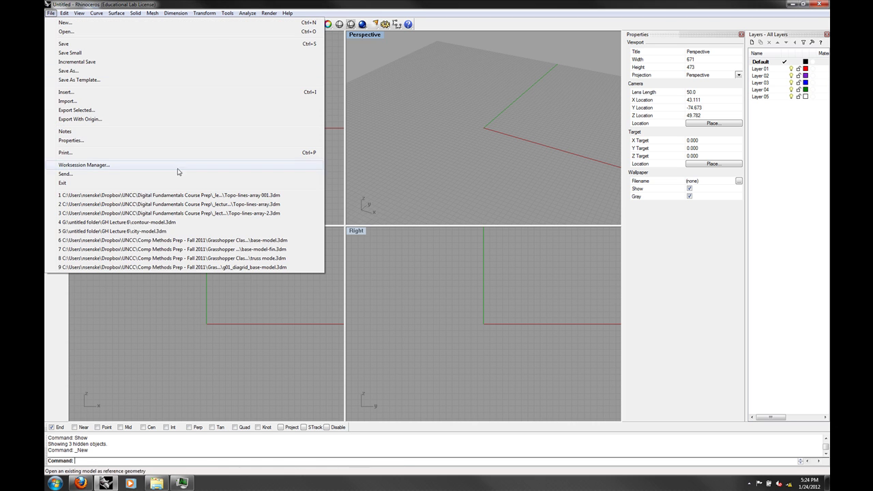
{"action": "left_click", "coordinate": [179, 196]}
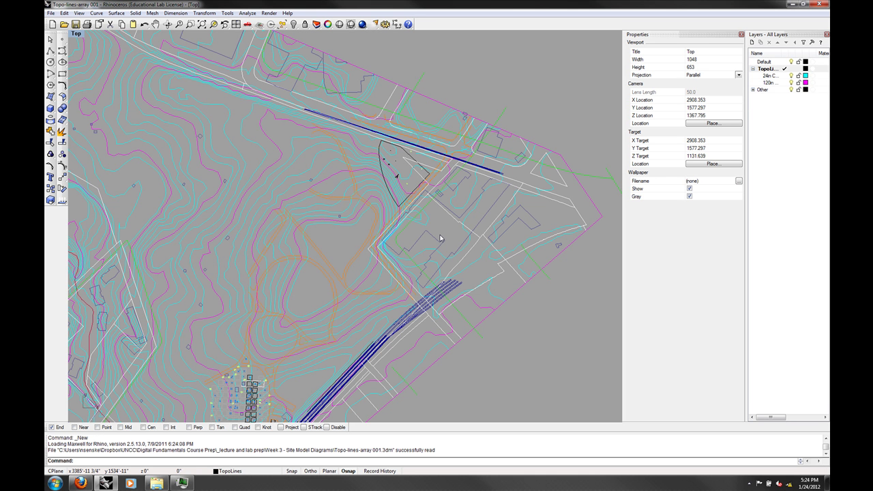
Turn off the Other layer of the site model so only the topography lines are displayed
{"action": "right_click_drag", "start_coordinate": [186, 255], "coordinate": [302, 206]}
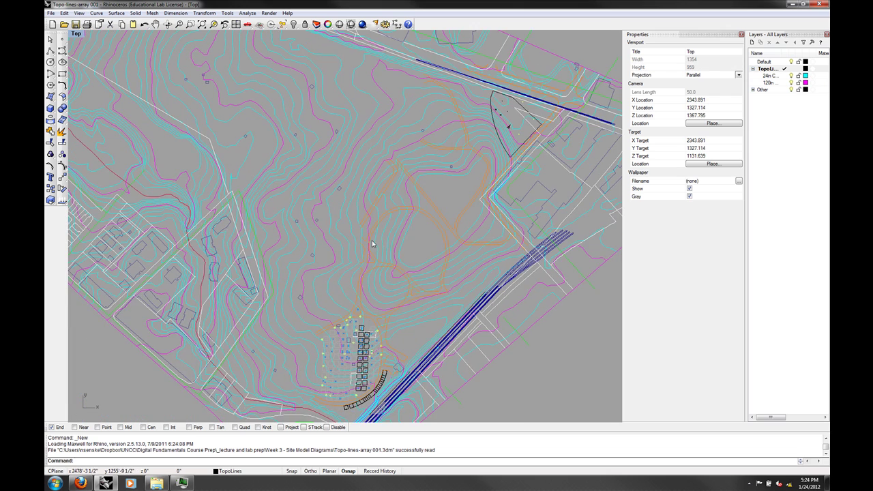
{"action": "scroll", "coordinate": [371, 242], "scroll_direction": "down", "scroll_amount": 4}
{"action": "scroll", "coordinate": [410, 193], "scroll_direction": "down", "scroll_amount": 2}
{"action": "right_click_drag", "start_coordinate": [408, 131], "coordinate": [394, 177]}
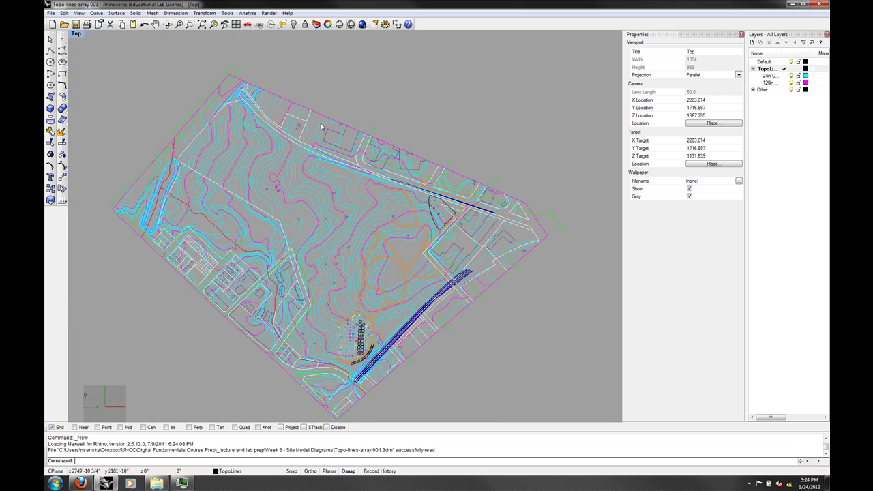
{"action": "right_click_drag", "start_coordinate": [409, 283], "coordinate": [404, 265]}
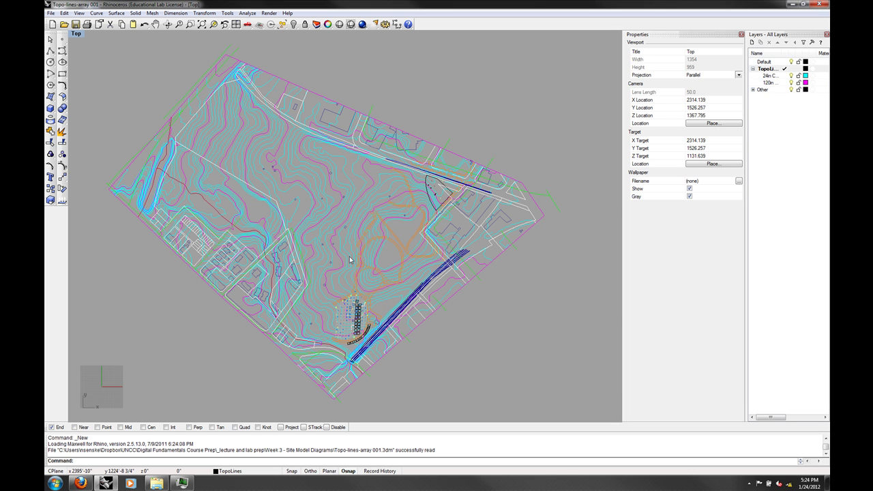
{"action": "left_click", "coordinate": [762, 90]}
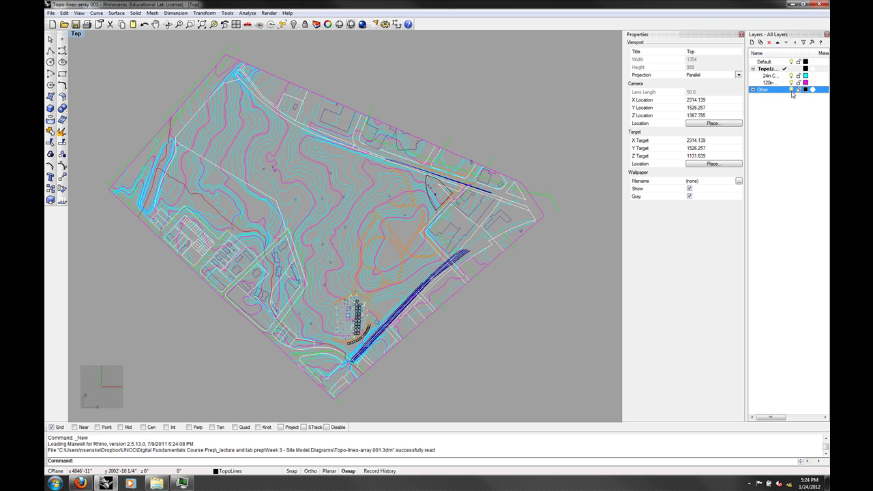
{"action": "left_click", "coordinate": [792, 92]}
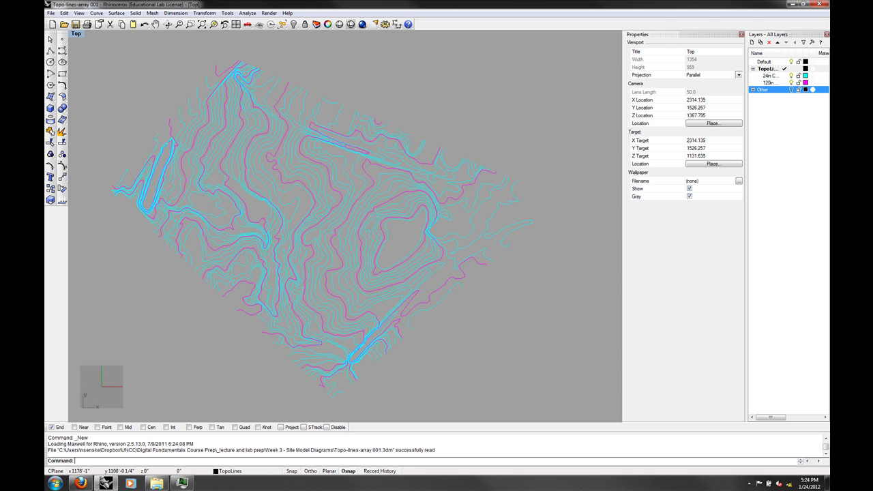
Switch the viewport to the Front view and frame the topography lines in elevation
{"action": "right_click_drag", "start_coordinate": [240, 266], "coordinate": [267, 256]}
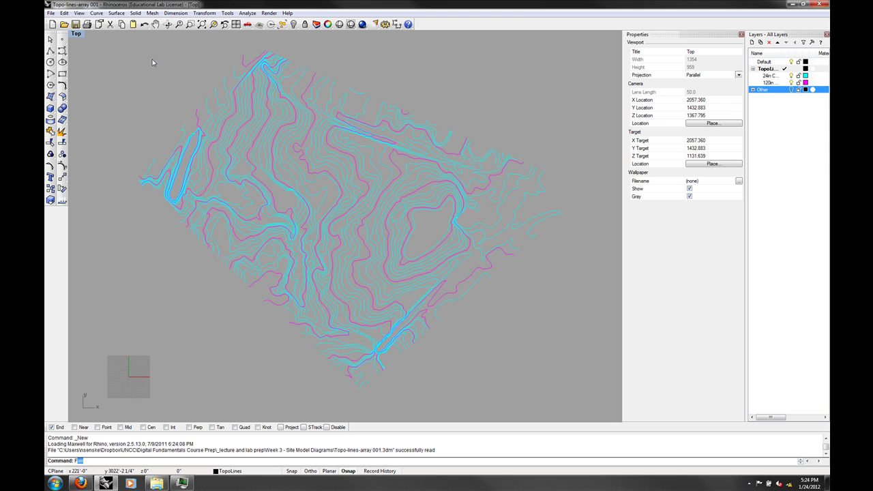
{"action": "key", "text": "Return"}
{"action": "scroll", "coordinate": [285, 277], "scroll_direction": "up", "scroll_amount": 5}
{"action": "scroll", "coordinate": [324, 258], "scroll_direction": "up", "scroll_amount": 2}
{"action": "right_click_drag", "start_coordinate": [523, 181], "coordinate": [270, 256]}
{"action": "scroll", "coordinate": [462, 245], "scroll_direction": "down", "scroll_amount": 5}
{"action": "right_click_drag", "start_coordinate": [529, 219], "coordinate": [569, 228]}
{"action": "scroll", "coordinate": [566, 227], "scroll_direction": "up", "scroll_amount": 2}
{"action": "scroll", "coordinate": [454, 214], "scroll_direction": "down", "scroll_amount": 3}
{"action": "right_click_drag", "start_coordinate": [505, 214], "coordinate": [421, 227]}
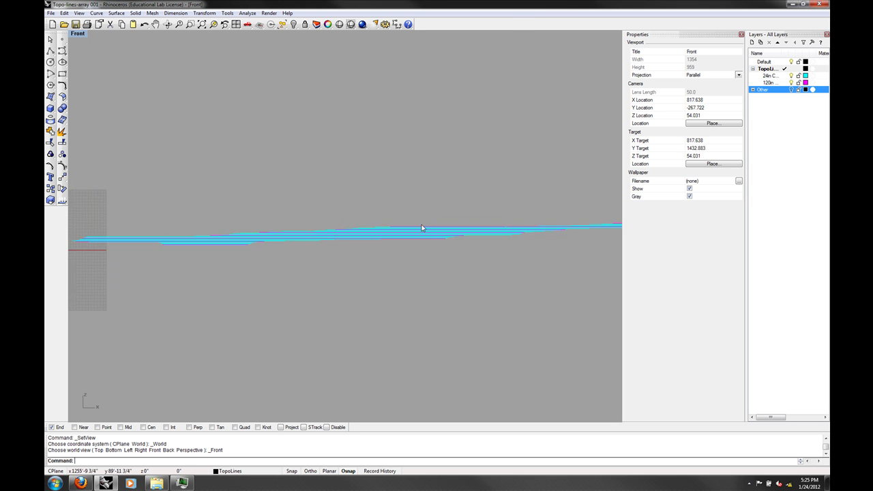
Examine the vertical spacing of the stacked contour lines in the Front view
{"action": "scroll", "coordinate": [345, 236], "scroll_direction": "up", "scroll_amount": 5}
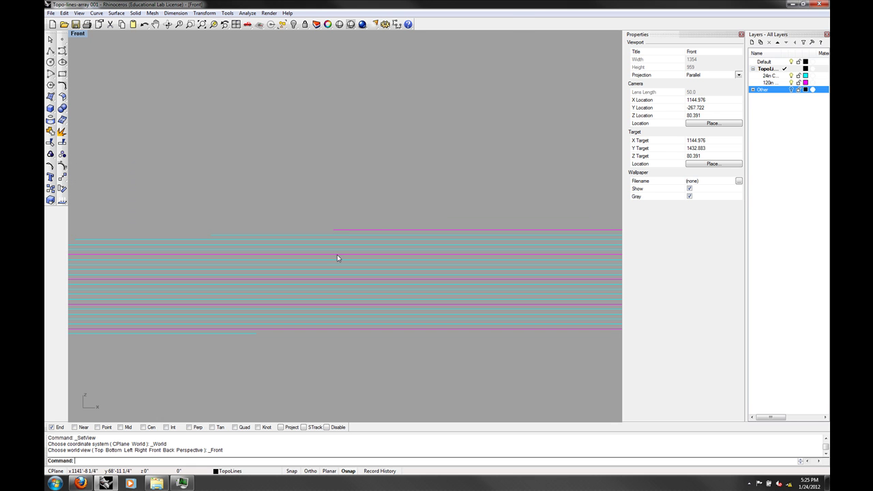
{"action": "scroll", "coordinate": [421, 191], "scroll_direction": "down", "scroll_amount": 4}
{"action": "scroll", "coordinate": [205, 181], "scroll_direction": "up", "scroll_amount": 3}
{"action": "scroll", "coordinate": [303, 208], "scroll_direction": "down", "scroll_amount": 4}
{"action": "right_click_drag", "start_coordinate": [428, 224], "coordinate": [419, 219]}
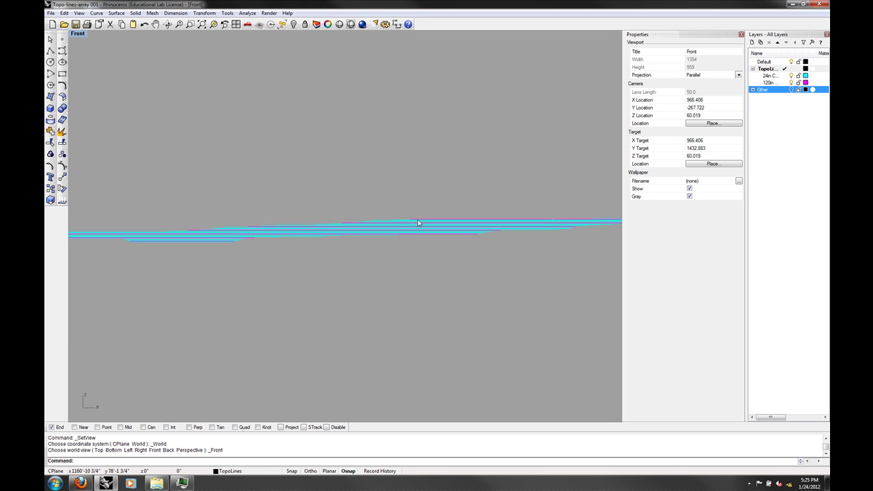
{"action": "right_click_drag", "start_coordinate": [325, 233], "coordinate": [265, 215]}
{"action": "scroll", "coordinate": [410, 291], "scroll_direction": "up", "scroll_amount": 2}
{"action": "scroll", "coordinate": [431, 259], "scroll_direction": "down", "scroll_amount": 2}
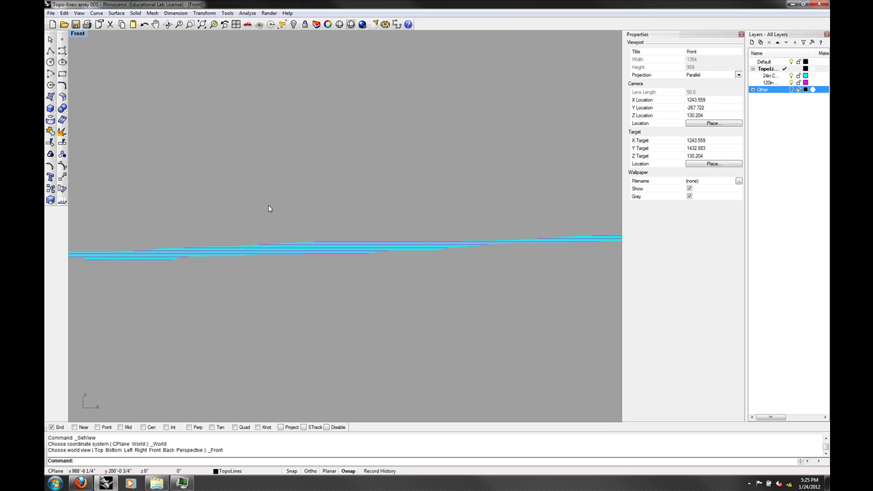
Set the maximized viewport to the Perspective view
{"action": "left_click", "coordinate": [78, 34]}
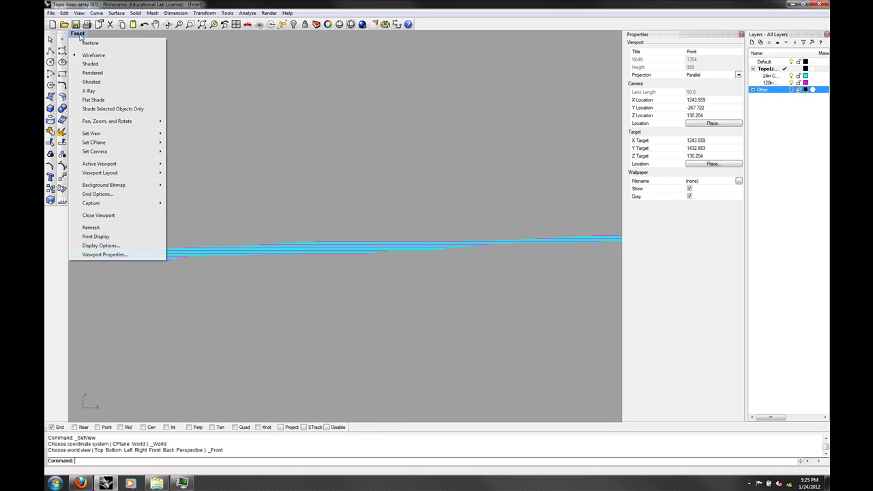
{"action": "mouse_move", "coordinate": [135, 137]}
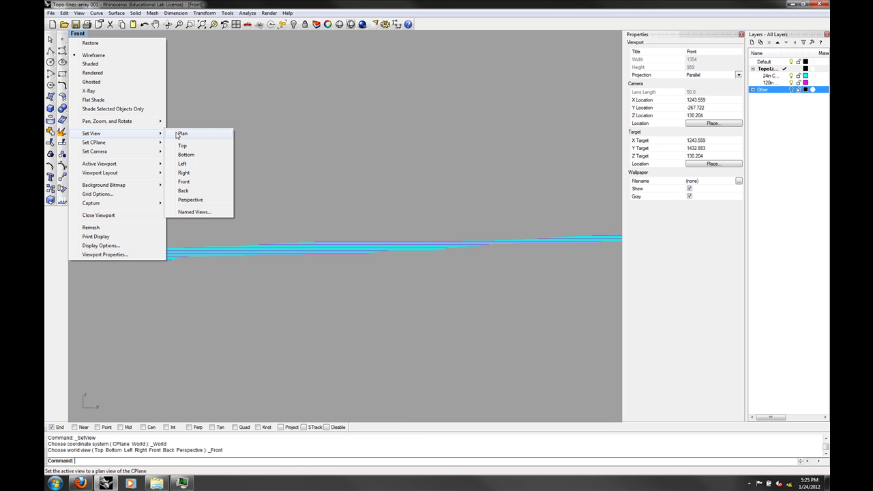
{"action": "left_click", "coordinate": [314, 176]}
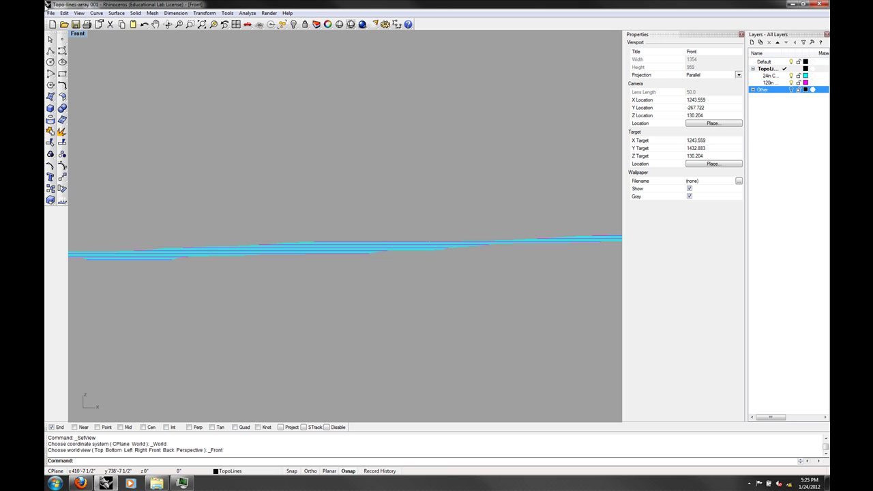
{"action": "right_click", "coordinate": [76, 26]}
{"action": "left_click", "coordinate": [75, 34]}
{"action": "mouse_move", "coordinate": [136, 137]}
{"action": "left_click", "coordinate": [225, 199]}
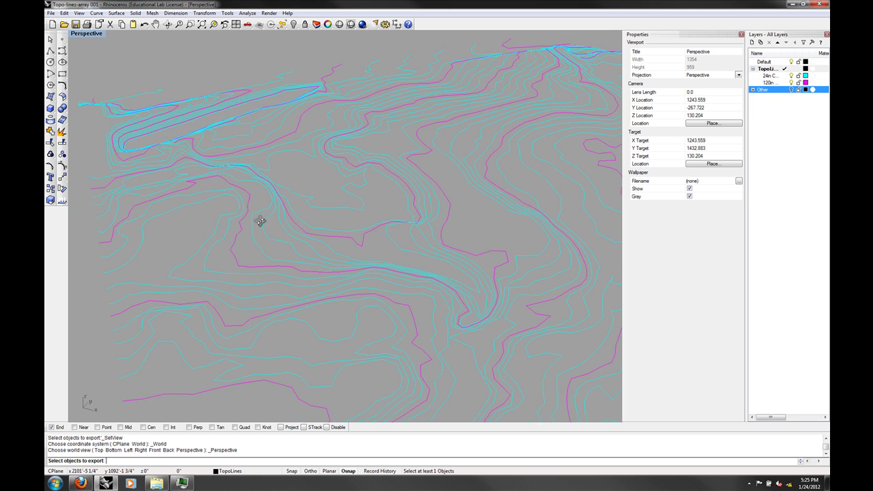
Examine the contour lines in 3D from several angles, both as a whole and close up
{"action": "scroll", "coordinate": [411, 205], "scroll_direction": "down", "scroll_amount": 7}
{"action": "right_click_drag", "start_coordinate": [409, 205], "coordinate": [347, 266]}
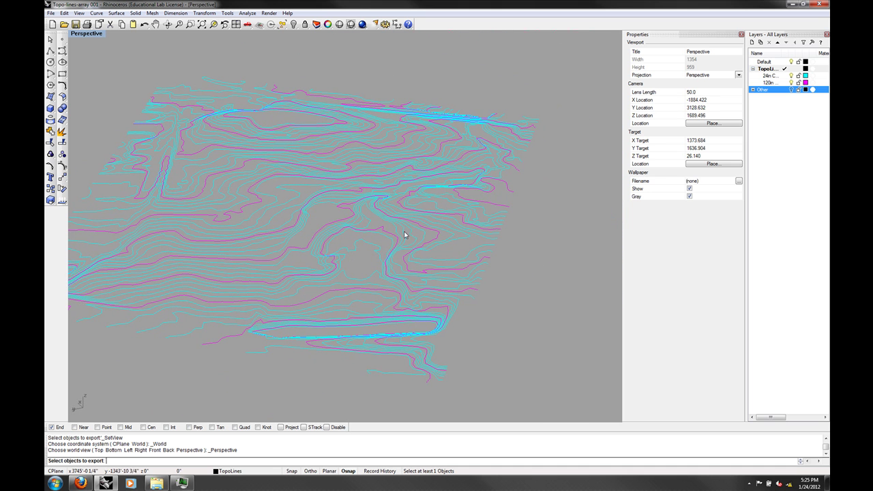
{"action": "right_click_drag", "start_coordinate": [408, 234], "coordinate": [423, 211]}
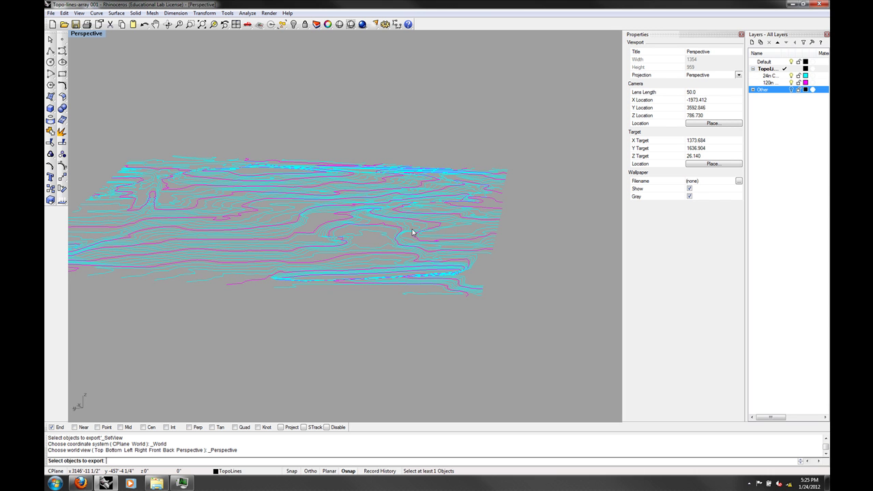
{"action": "right_click_drag", "start_coordinate": [399, 244], "coordinate": [341, 294]}
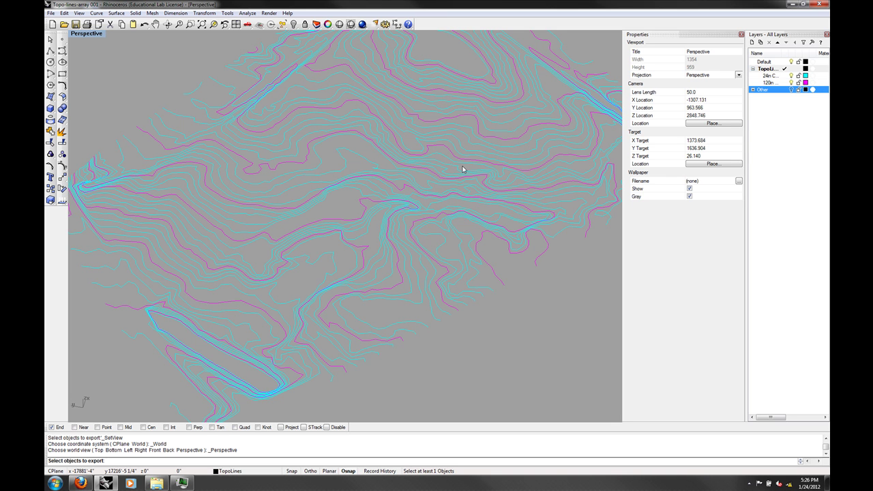
{"action": "scroll", "coordinate": [462, 167], "scroll_direction": "down", "scroll_amount": 5}
{"action": "right_click_drag", "start_coordinate": [468, 178], "coordinate": [429, 195]}
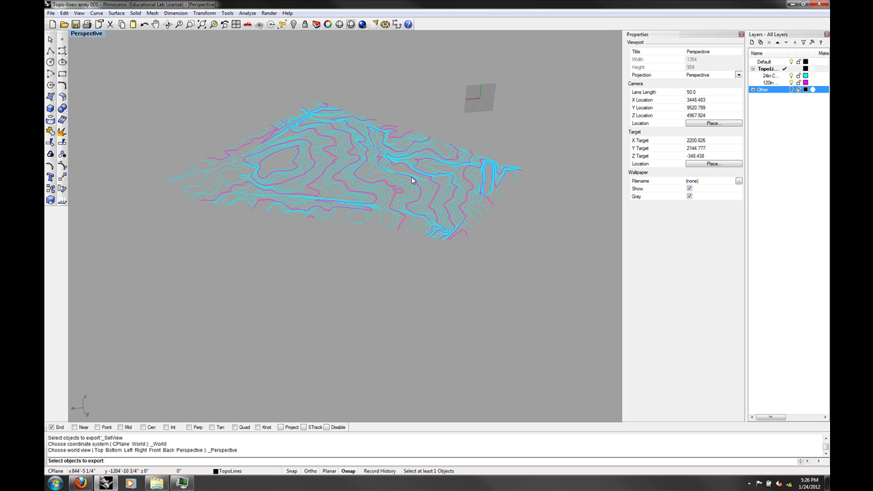
{"action": "scroll", "coordinate": [404, 176], "scroll_direction": "up", "scroll_amount": 4}
{"action": "right_click_drag", "start_coordinate": [409, 176], "coordinate": [276, 190]}
{"action": "scroll", "coordinate": [347, 226], "scroll_direction": "up", "scroll_amount": 5}
{"action": "scroll", "coordinate": [347, 229], "scroll_direction": "down", "scroll_amount": 4}
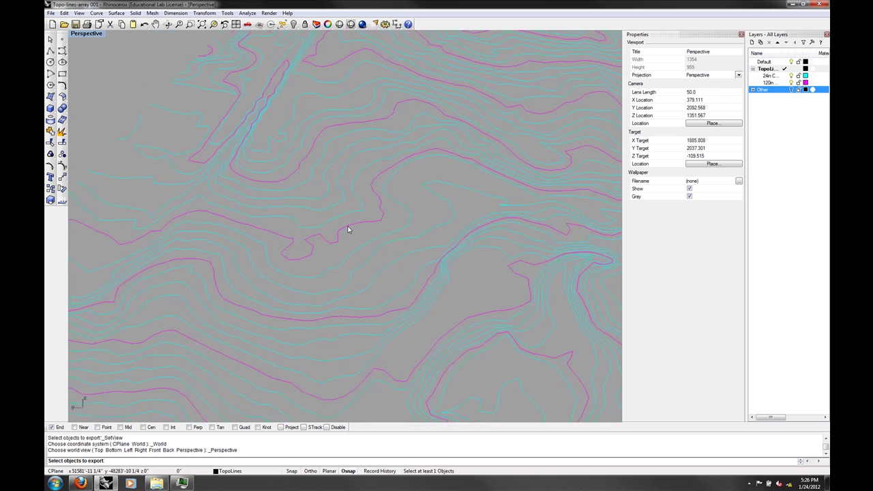
Pick one magenta contour line and two neighbouring cyan contours, and cancel the export selection
{"action": "left_click", "coordinate": [347, 230]}
{"action": "scroll", "coordinate": [348, 227], "scroll_direction": "up", "scroll_amount": 4}
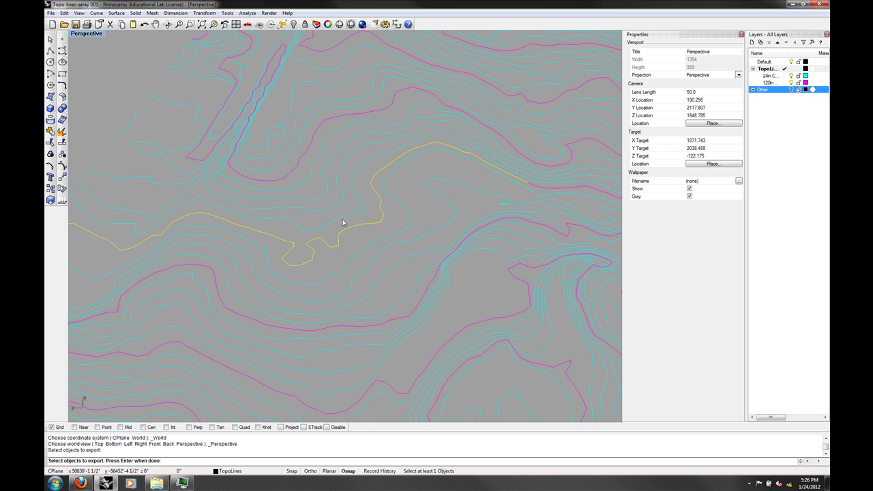
{"action": "left_click", "coordinate": [343, 221]}
{"action": "left_click", "coordinate": [337, 210]}
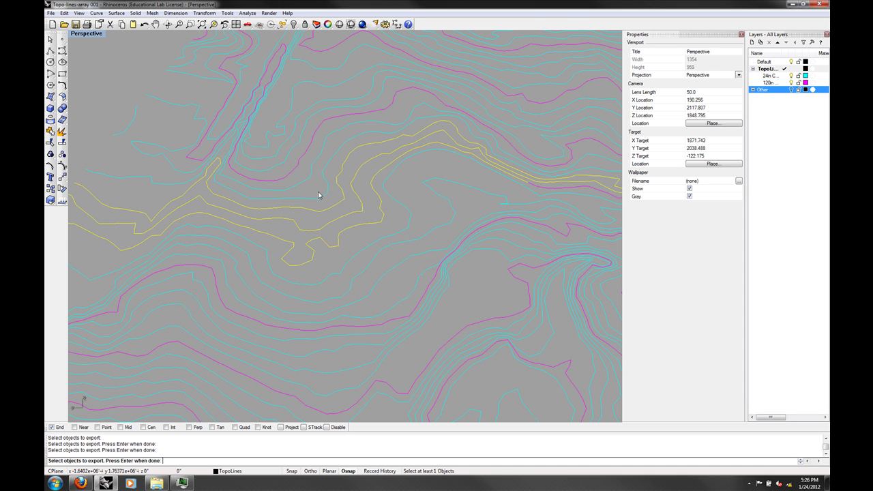
{"action": "scroll", "coordinate": [321, 211], "scroll_direction": "down", "scroll_amount": 3}
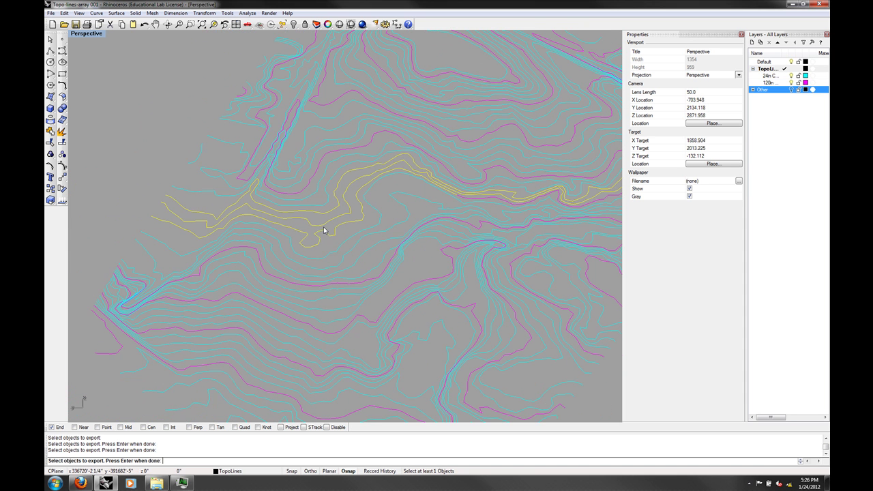
{"action": "scroll", "coordinate": [403, 236], "scroll_direction": "down", "scroll_amount": 2}
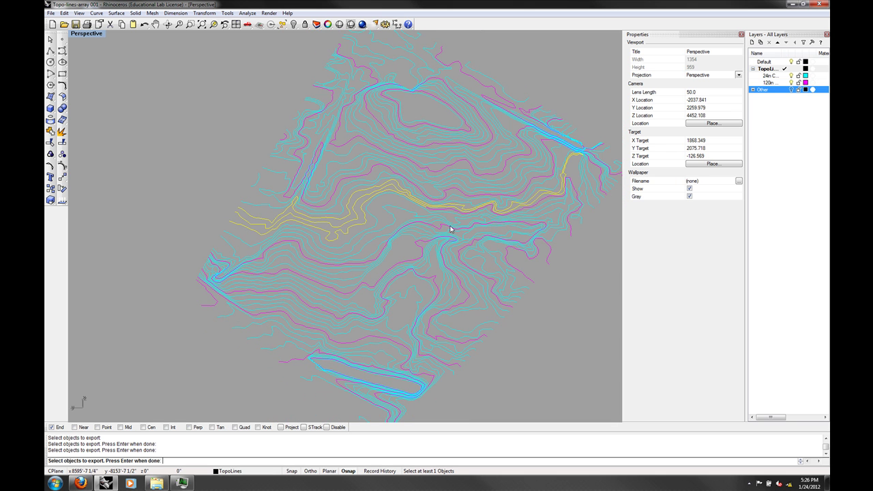
{"action": "key", "text": "Escape"}
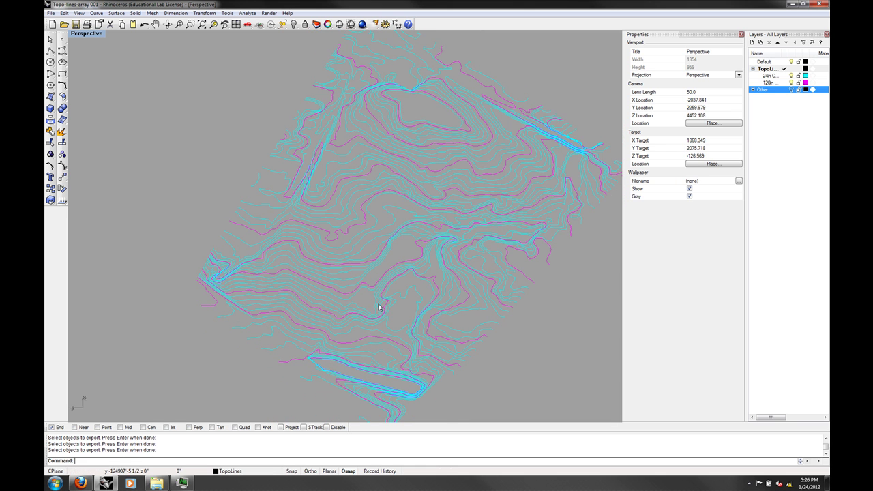
Make Default the current layer
{"action": "right_click_drag", "start_coordinate": [459, 329], "coordinate": [383, 277]}
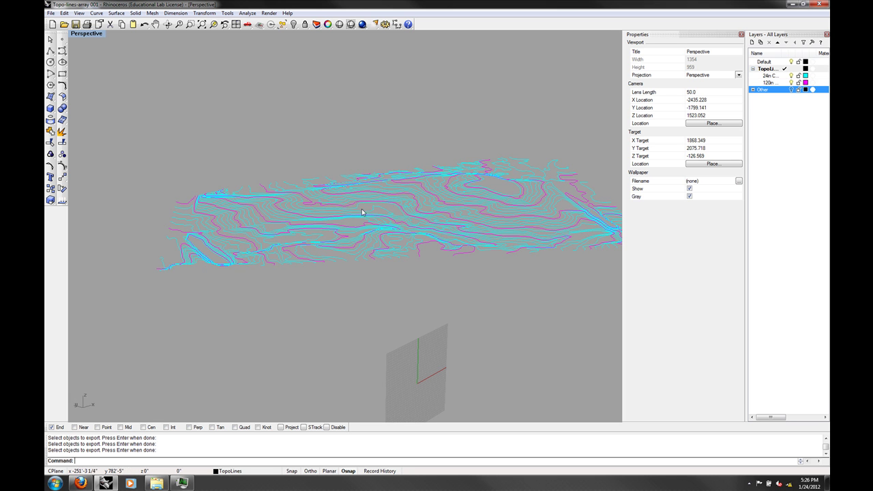
{"action": "right_click_drag", "start_coordinate": [502, 202], "coordinate": [308, 234]}
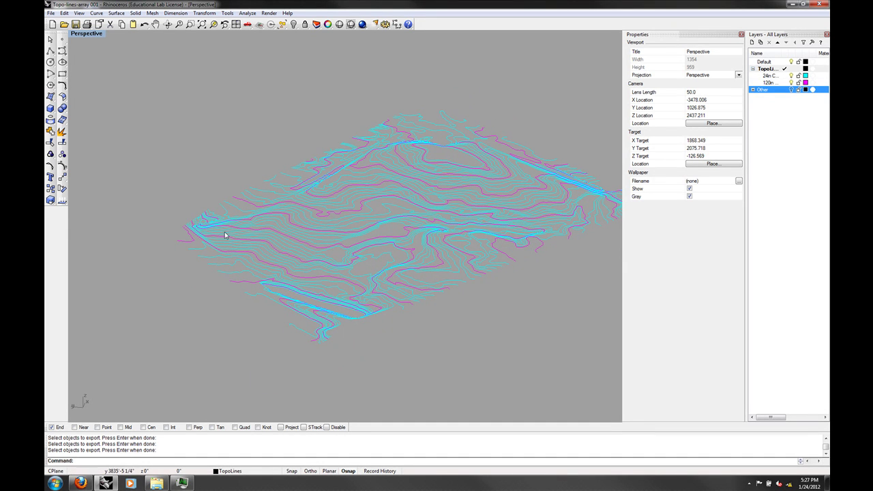
{"action": "right_click_drag", "start_coordinate": [412, 198], "coordinate": [385, 237]}
{"action": "scroll", "coordinate": [450, 238], "scroll_direction": "down", "scroll_amount": 5}
{"action": "right_click_drag", "start_coordinate": [450, 238], "coordinate": [521, 308]}
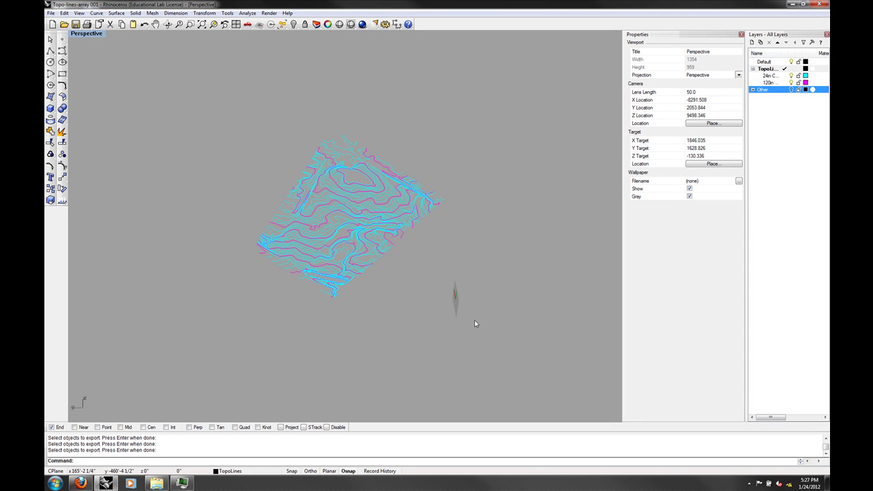
{"action": "double_click", "coordinate": [763, 62]}
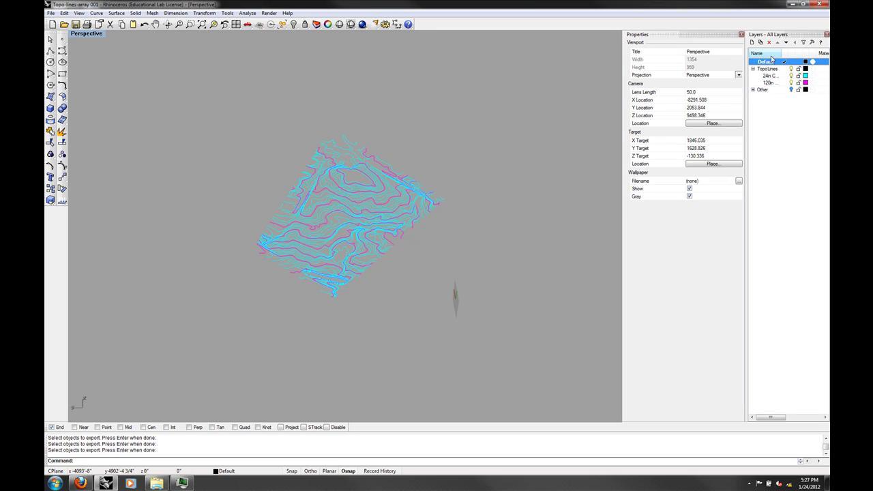
Select all of the site's contour curves together with one selection window
{"action": "left_click_drag", "start_coordinate": [505, 336], "coordinate": [292, 213]}
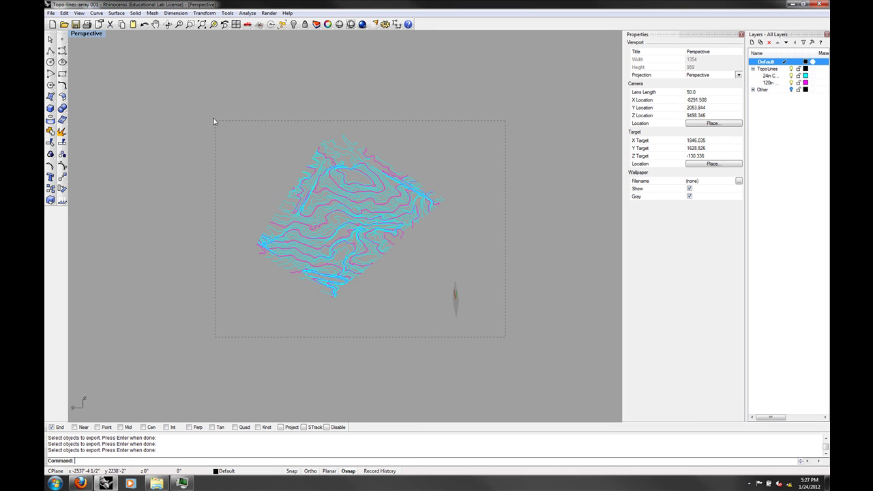
{"action": "left_click_drag", "start_coordinate": [210, 117], "coordinate": [212, 115]}
{"action": "right_click_drag", "start_coordinate": [212, 115], "coordinate": [266, 239]}
{"action": "scroll", "coordinate": [361, 208], "scroll_direction": "up", "scroll_amount": 5}
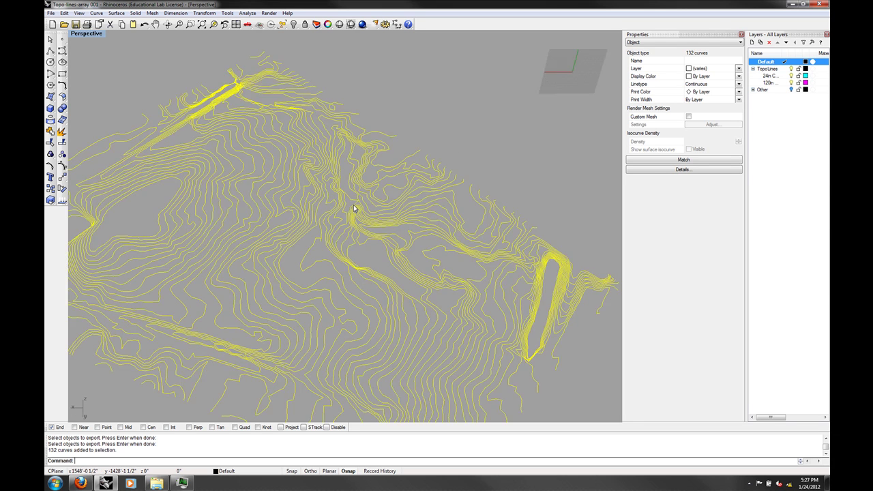
{"action": "scroll", "coordinate": [349, 208], "scroll_direction": "down", "scroll_amount": 4}
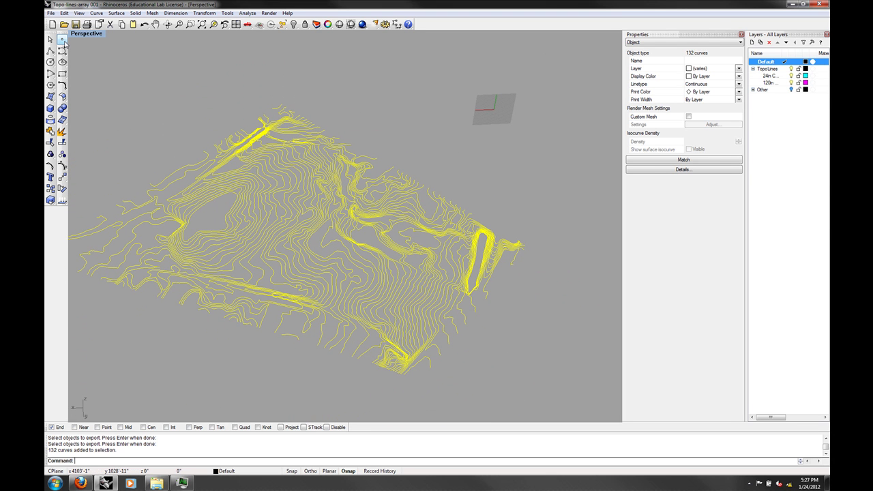
Extract points from the selected contour curves onto the Default layer, and clear the selection
{"action": "left_click", "coordinate": [64, 42]}
{"action": "left_click_drag", "start_coordinate": [77, 43], "coordinate": [110, 42]}
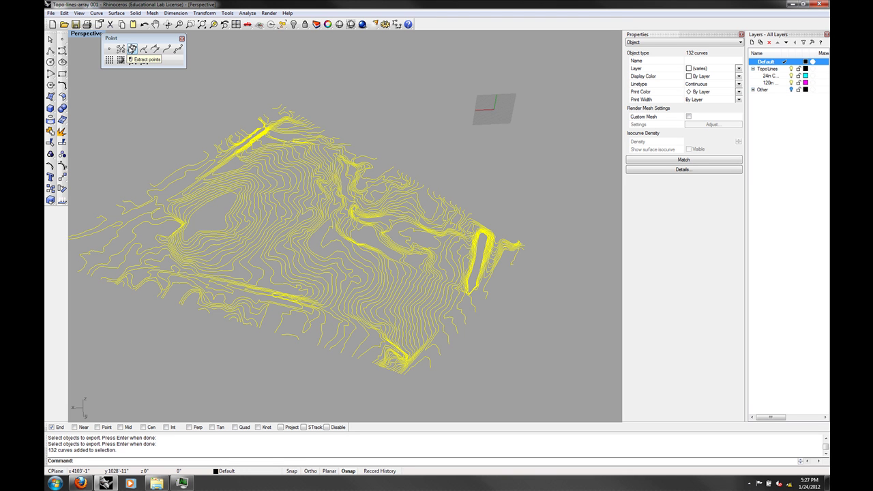
{"action": "left_click", "coordinate": [131, 49]}
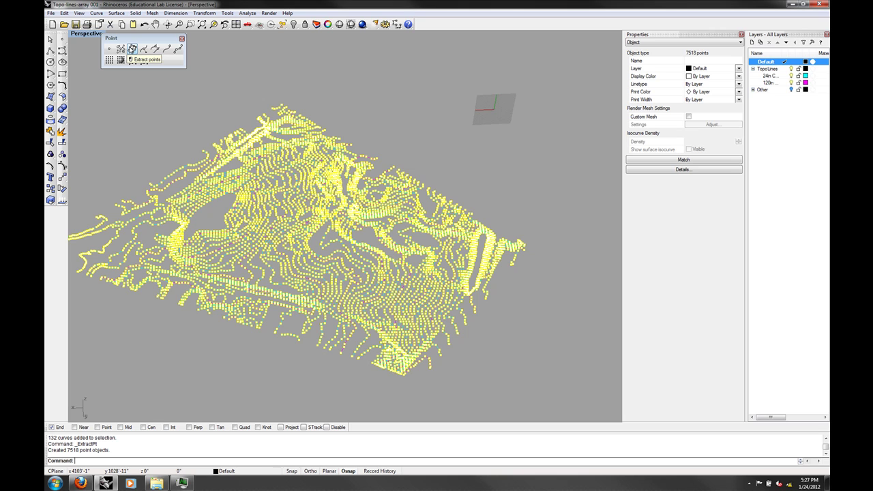
{"action": "left_click", "coordinate": [454, 178]}
{"action": "right_click_drag", "start_coordinate": [460, 181], "coordinate": [368, 160]}
{"action": "right_click_drag", "start_coordinate": [345, 193], "coordinate": [328, 225]}
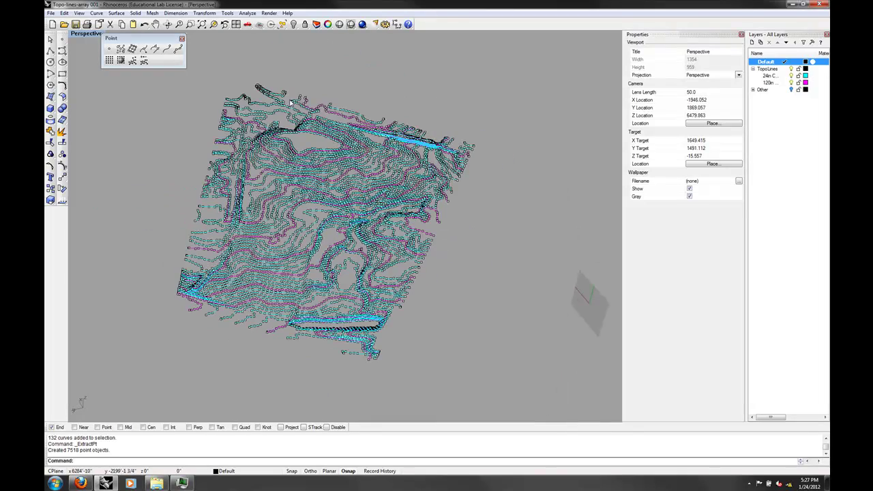
{"action": "left_click", "coordinate": [181, 39]}
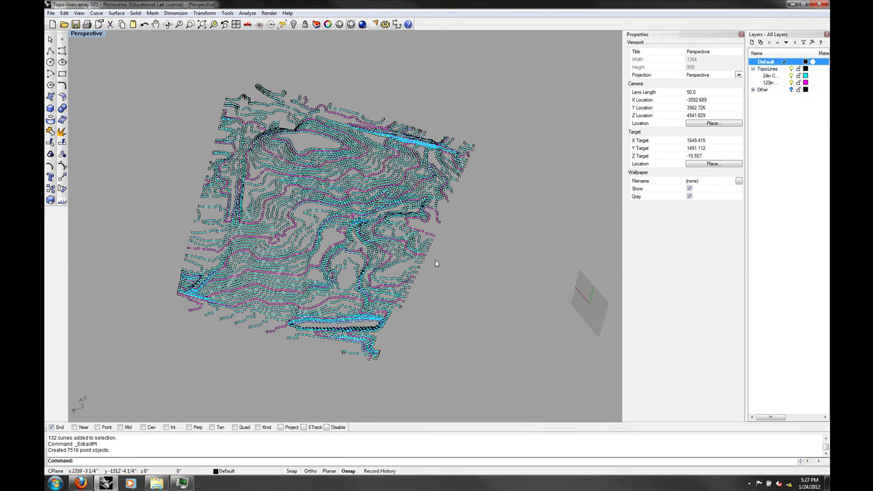
Hide the TopoLines layer so that only the extracted points are displayed
{"action": "right_click_drag", "start_coordinate": [437, 264], "coordinate": [412, 262]}
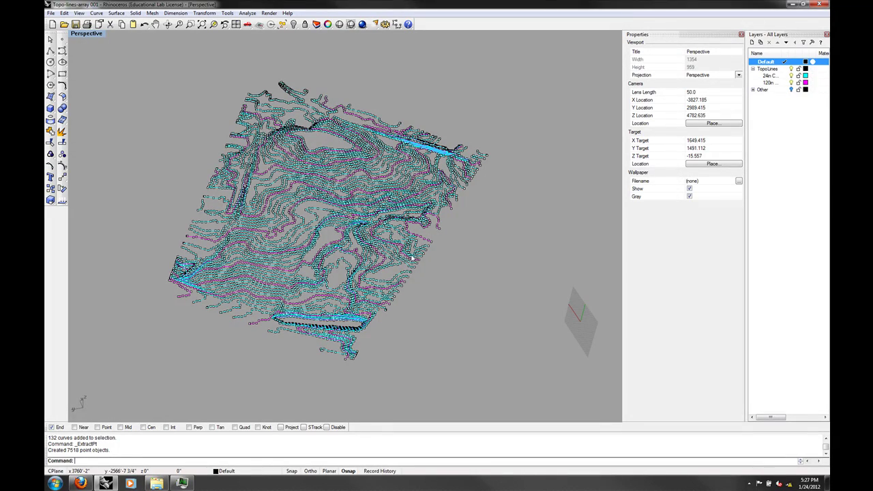
{"action": "right_click_drag", "start_coordinate": [412, 258], "coordinate": [572, 286]}
{"action": "right_click_drag", "start_coordinate": [374, 274], "coordinate": [369, 269]}
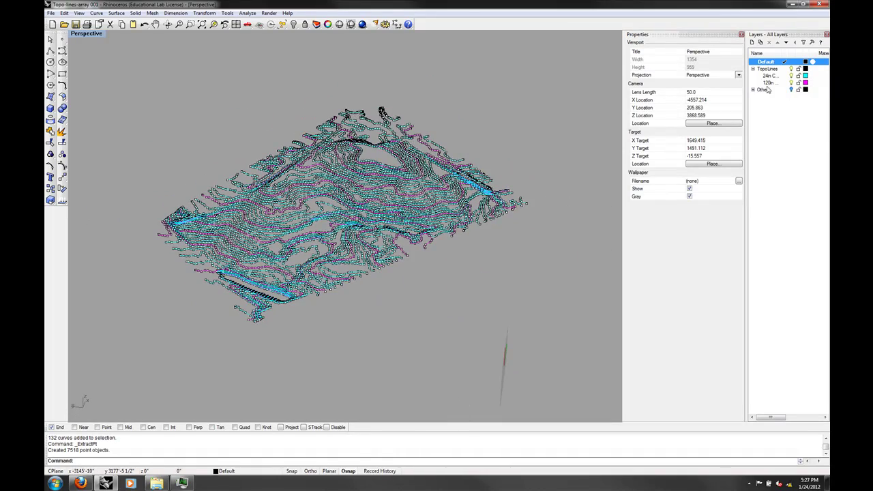
{"action": "left_click", "coordinate": [792, 68]}
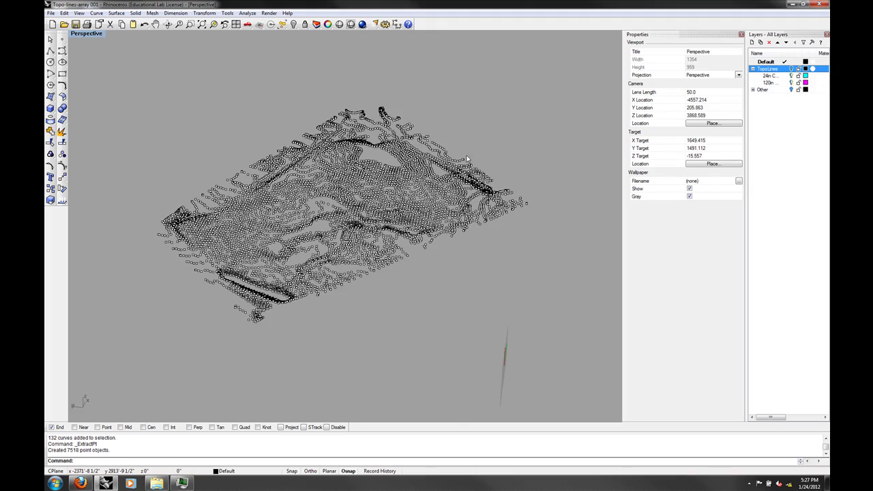
Select all the extracted topography points
{"action": "right_click_drag", "start_coordinate": [470, 409], "coordinate": [576, 327]}
{"action": "scroll", "coordinate": [526, 245], "scroll_direction": "down", "scroll_amount": 5}
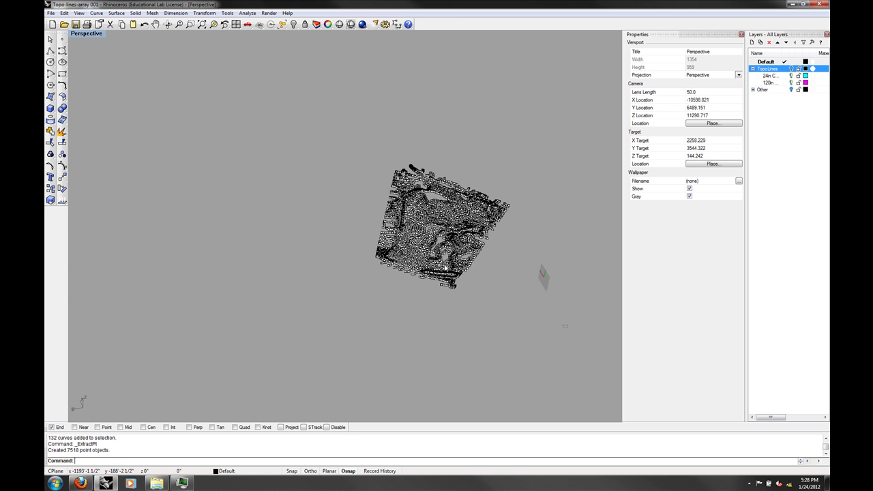
{"action": "key", "text": "ctrl+a"}
{"action": "scroll", "coordinate": [317, 298], "scroll_direction": "up", "scroll_amount": 6}
{"action": "right_click_drag", "start_coordinate": [416, 294], "coordinate": [389, 255], "text": "shift"}
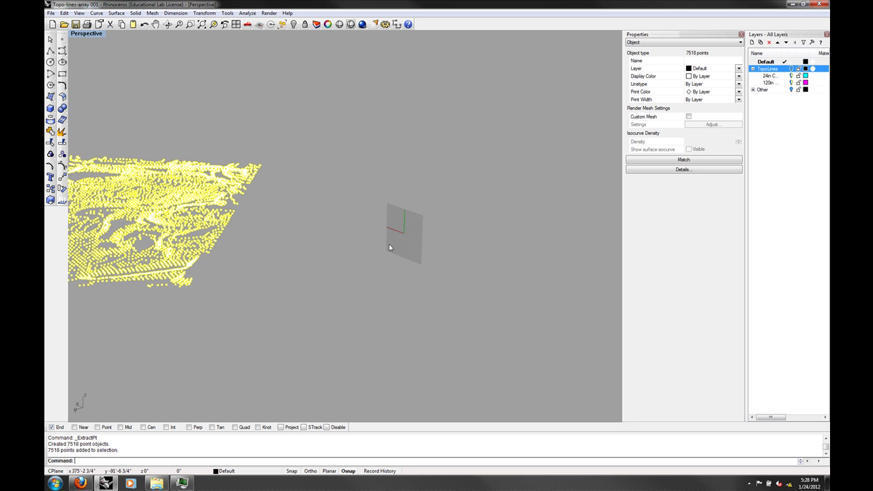
Preview a Patch surface through the selected points with 0.01 sample point spacing, 99 U and V spans and stiffness 1
{"action": "right_click_drag", "start_coordinate": [413, 251], "coordinate": [418, 278]}
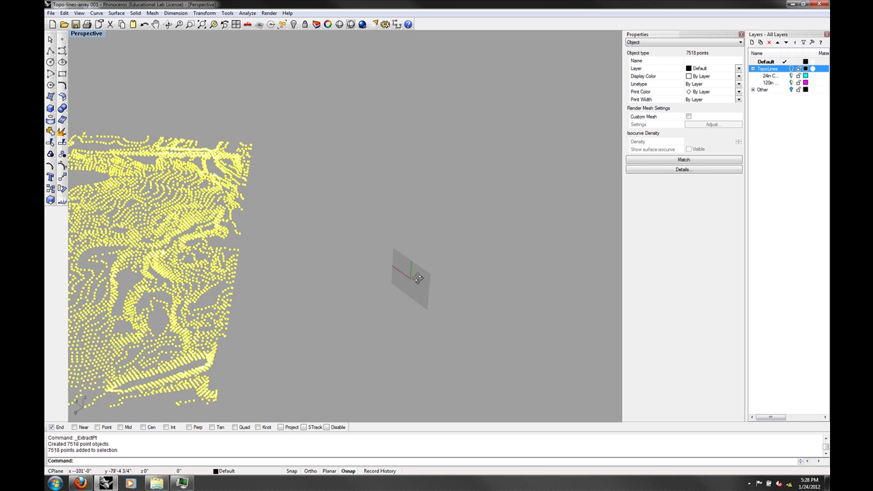
{"action": "right_click_drag", "start_coordinate": [359, 291], "coordinate": [300, 180], "text": "shift"}
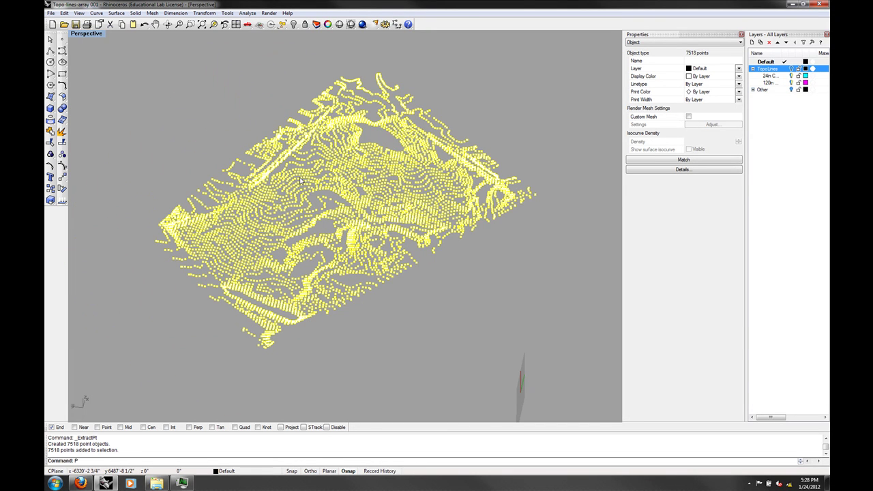
{"action": "key", "text": "Return"}
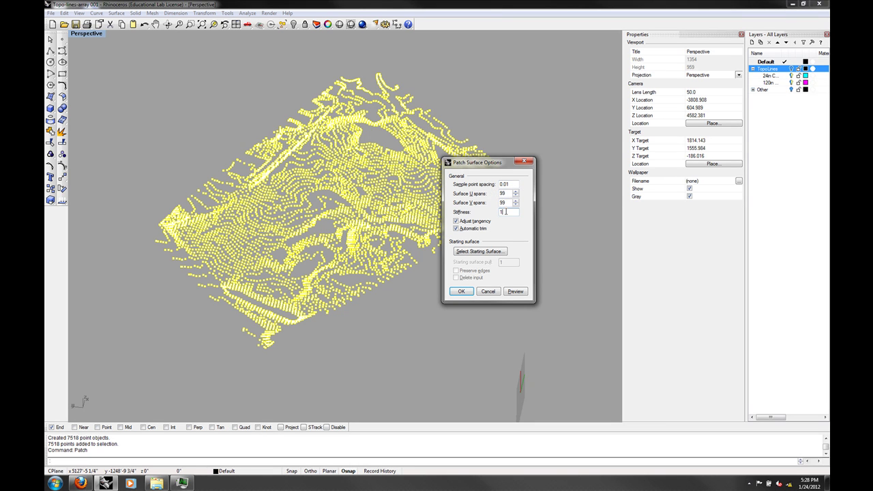
{"action": "key", "text": "Tab"}
{"action": "left_click_drag", "start_coordinate": [503, 160], "coordinate": [539, 140]}
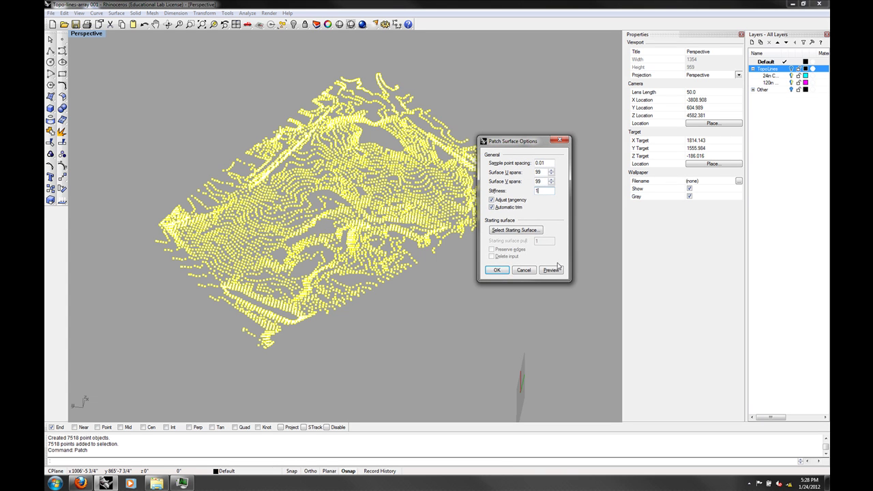
{"action": "left_click", "coordinate": [550, 270]}
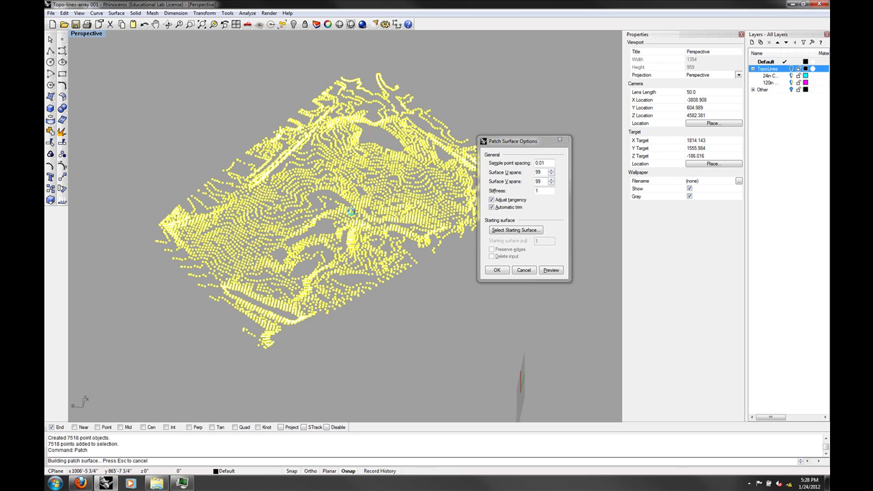
Switch the Perspective viewport to shaded display and create the previewed patch surface
{"action": "right_click_drag", "start_coordinate": [351, 215], "coordinate": [368, 272]}
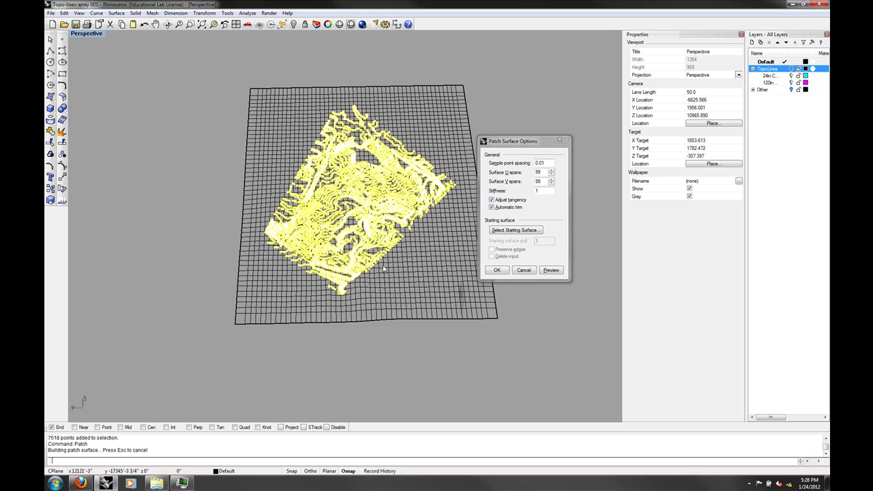
{"action": "right_click_drag", "start_coordinate": [348, 275], "coordinate": [389, 248]}
{"action": "scroll", "coordinate": [389, 247], "scroll_direction": "up", "scroll_amount": 8}
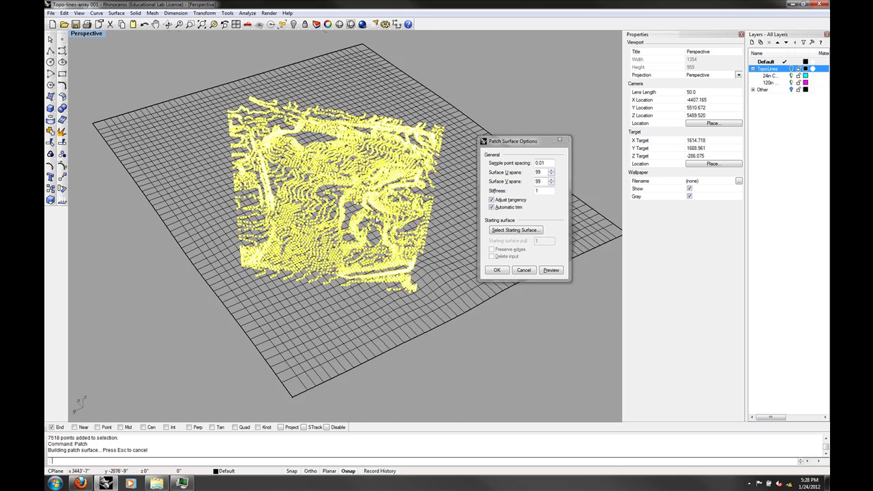
{"action": "right_click_drag", "start_coordinate": [370, 211], "coordinate": [130, 68]}
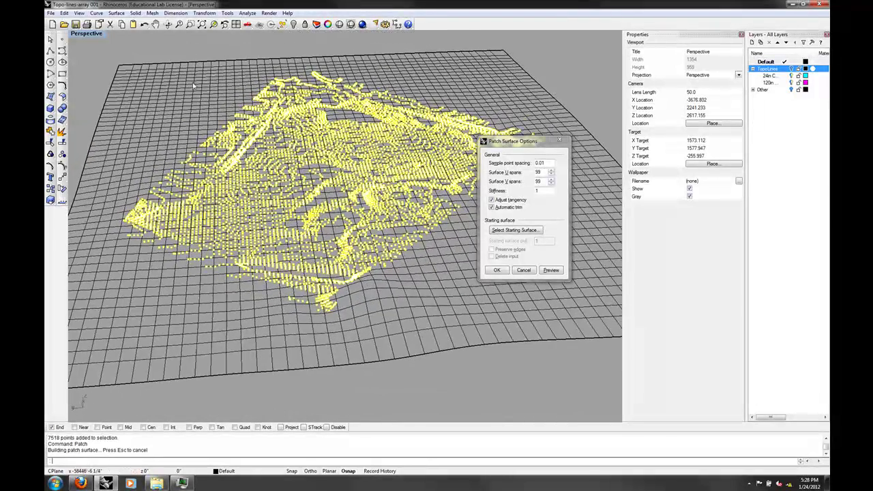
{"action": "right_click", "coordinate": [97, 37]}
{"action": "left_click", "coordinate": [98, 64]}
{"action": "mouse_move", "coordinate": [382, 283]}
{"action": "right_mouse_down"}
{"action": "mouse_move", "coordinate": [352, 209]}
{"action": "mouse_move", "coordinate": [306, 395]}
{"action": "mouse_move", "coordinate": [525, 190]}
{"action": "right_mouse_up"}
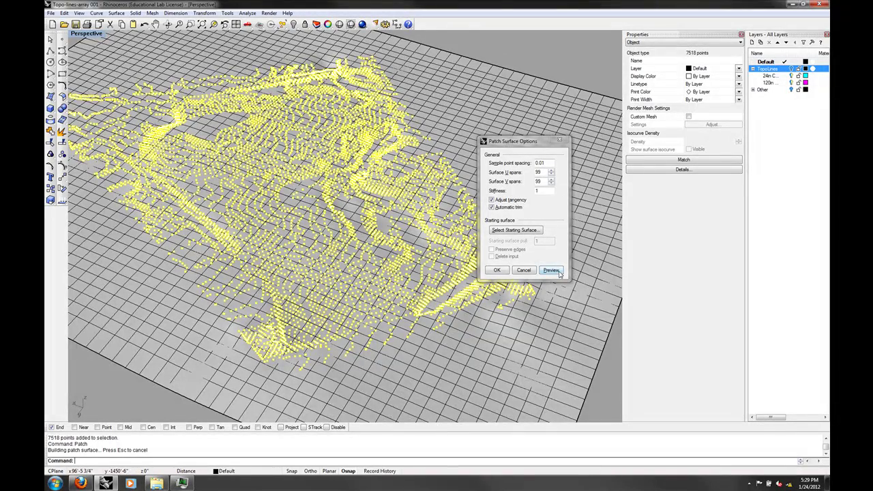
{"action": "right_click_drag", "start_coordinate": [226, 256], "coordinate": [455, 250]}
{"action": "left_click", "coordinate": [497, 270]}
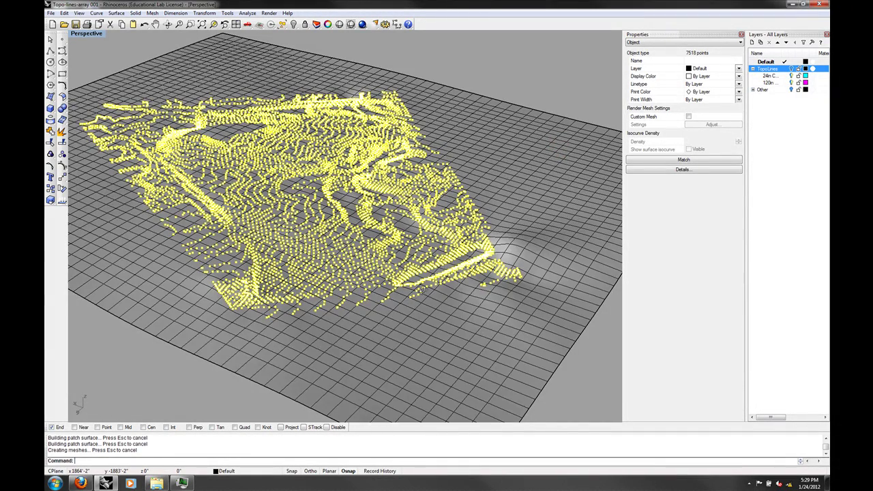
Delete the selected points, keeping only the patch surface
{"action": "right_click_drag", "start_coordinate": [421, 293], "coordinate": [470, 368]}
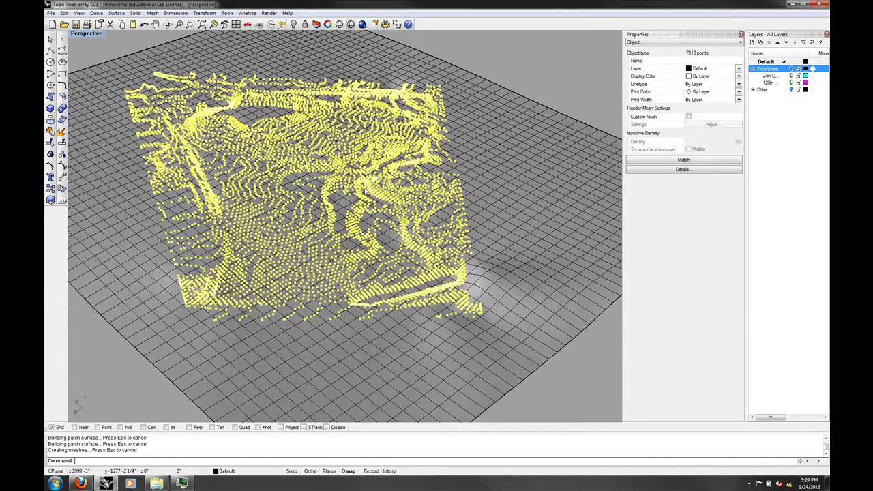
{"action": "left_click", "coordinate": [64, 13]}
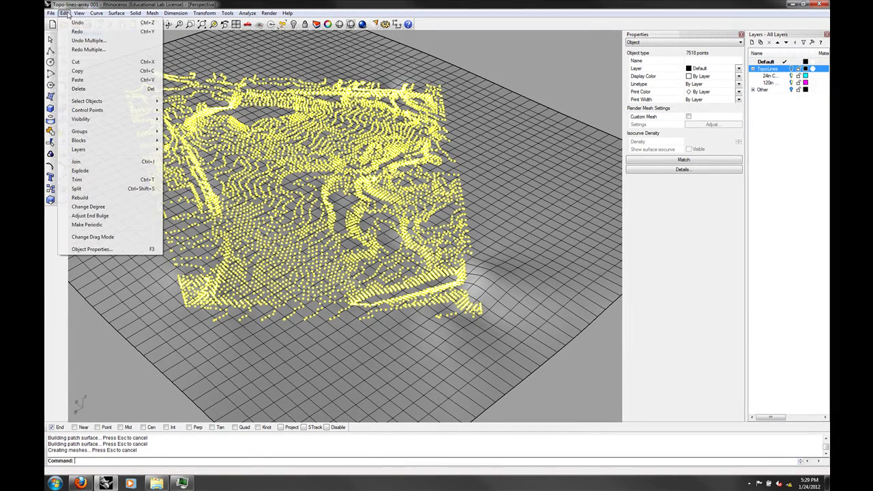
{"action": "left_click", "coordinate": [88, 90]}
Compare the 24in contours with the surface by showing TopoLines with its 120in CONTOUR sublayer off, and hide TopoLines again
{"action": "right_click_drag", "start_coordinate": [321, 191], "coordinate": [327, 82]}
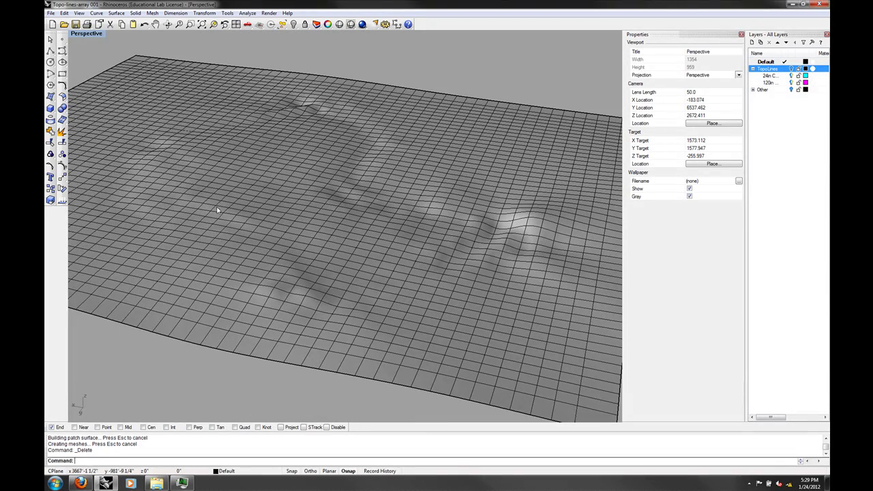
{"action": "right_click_drag", "start_coordinate": [286, 278], "coordinate": [424, 272]}
{"action": "right_click_drag", "start_coordinate": [355, 259], "coordinate": [337, 268]}
{"action": "scroll", "coordinate": [327, 228], "scroll_direction": "down", "scroll_amount": 7}
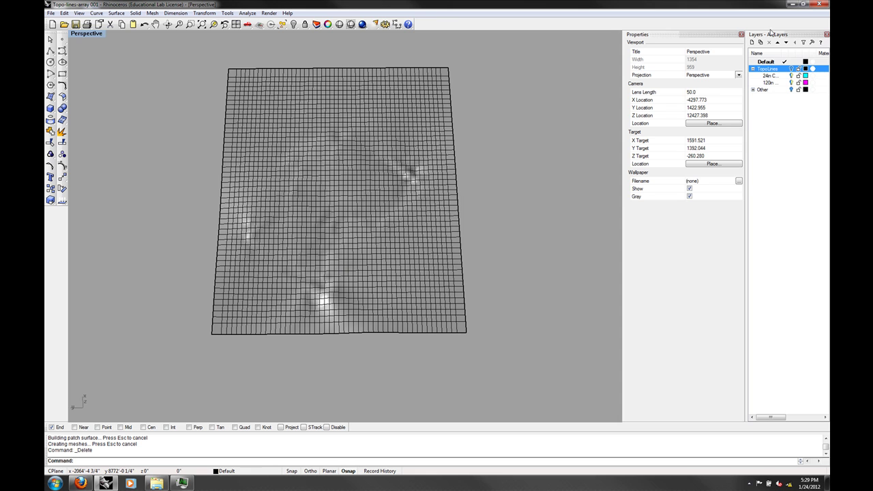
{"action": "left_click", "coordinate": [791, 83]}
{"action": "left_click", "coordinate": [792, 70]}
{"action": "right_click_drag", "start_coordinate": [372, 139], "coordinate": [393, 123]}
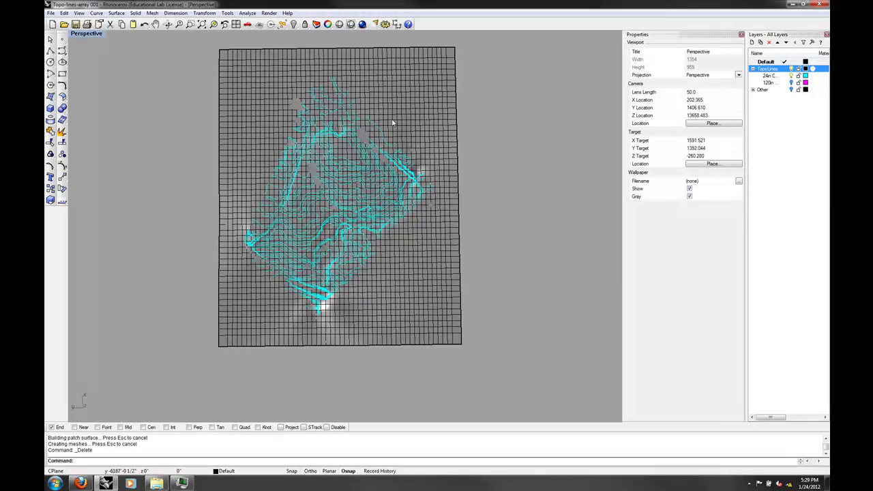
{"action": "left_click", "coordinate": [792, 69]}
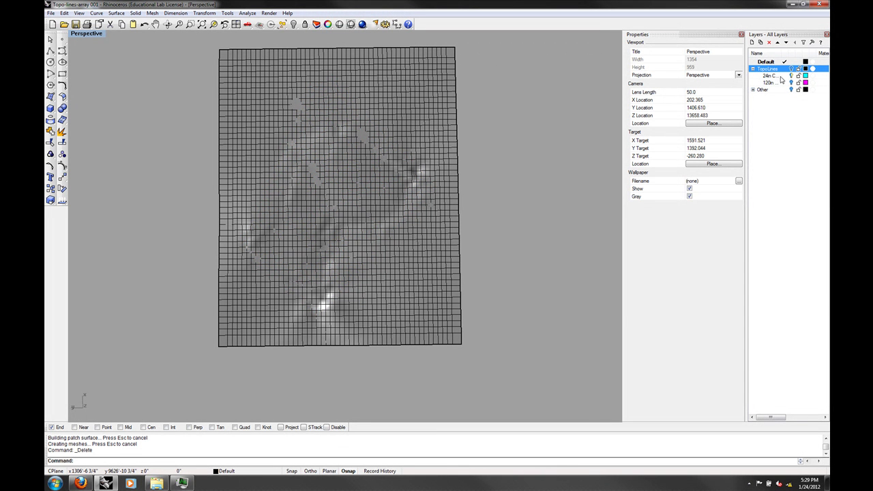
Expand and turn on the Other layer, and switch off all its sublayers from 0 through image
{"action": "left_click", "coordinate": [753, 89]}
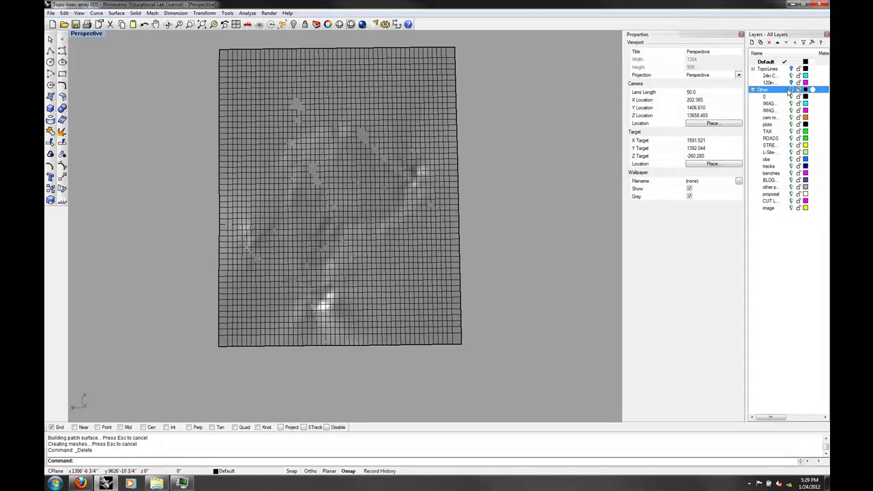
{"action": "left_click", "coordinate": [791, 90]}
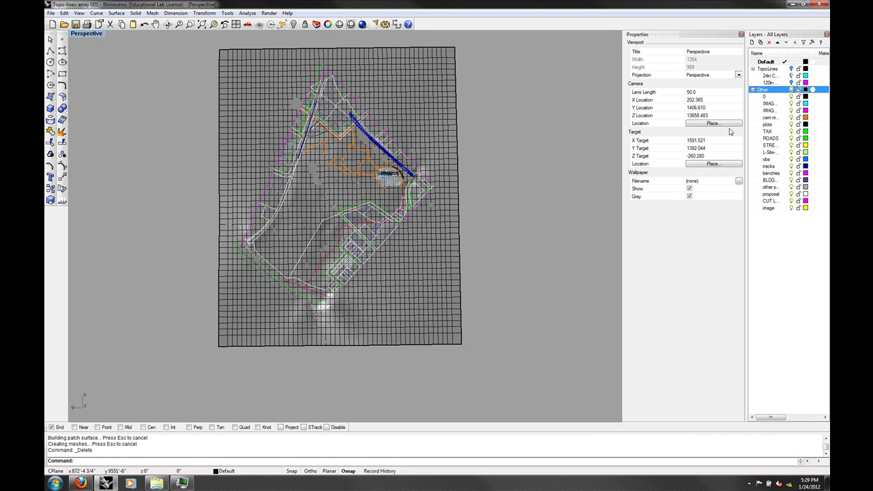
{"action": "left_click", "coordinate": [765, 97]}
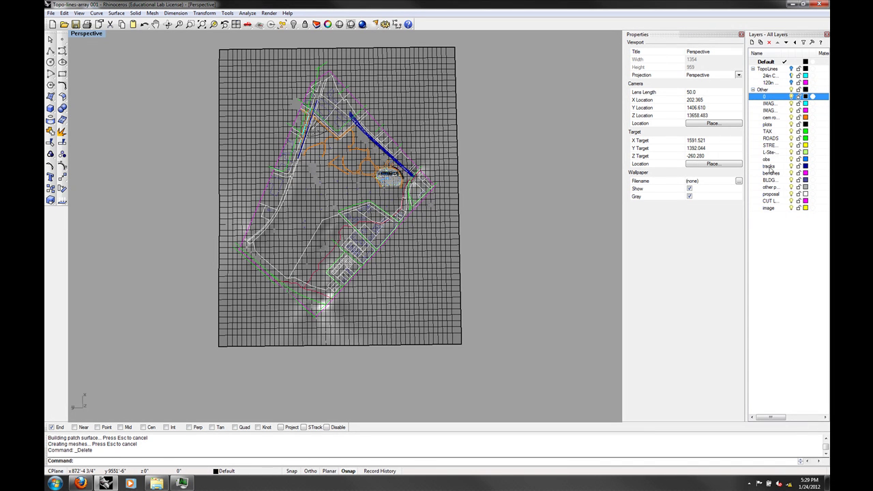
{"action": "left_click", "coordinate": [769, 208], "text": "shift"}
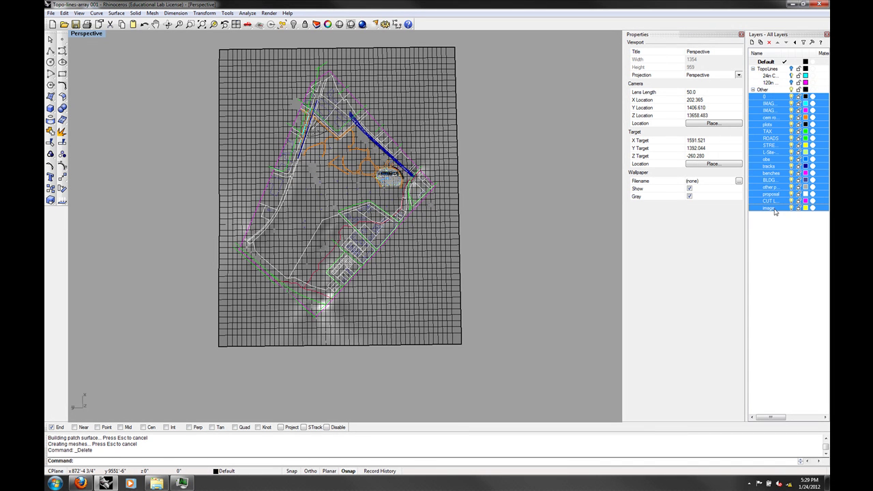
{"action": "right_click", "coordinate": [772, 98]}
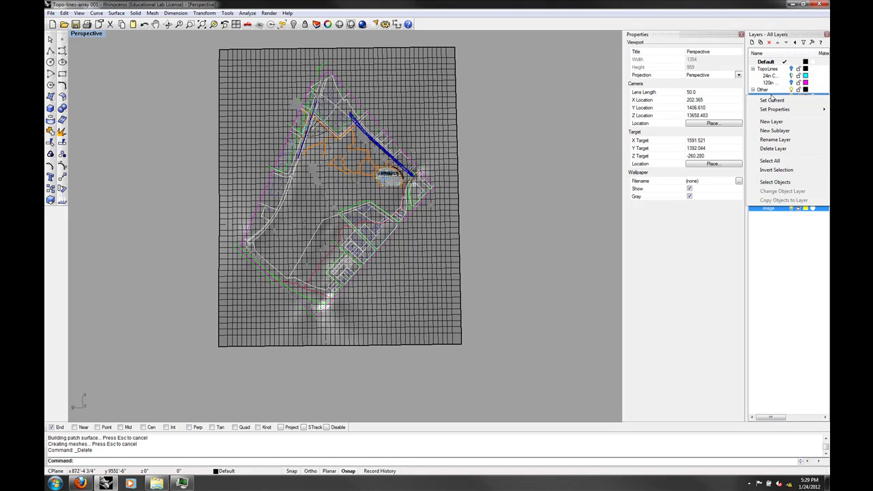
{"action": "mouse_move", "coordinate": [775, 110]}
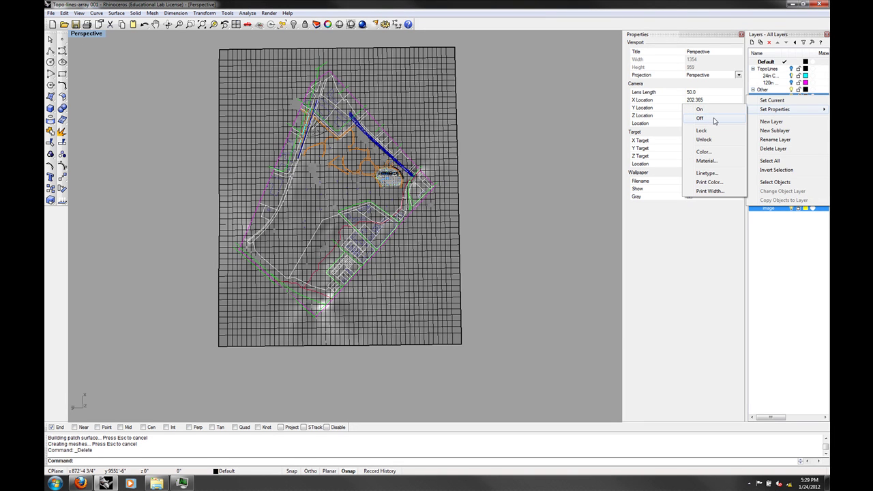
{"action": "left_click", "coordinate": [714, 121]}
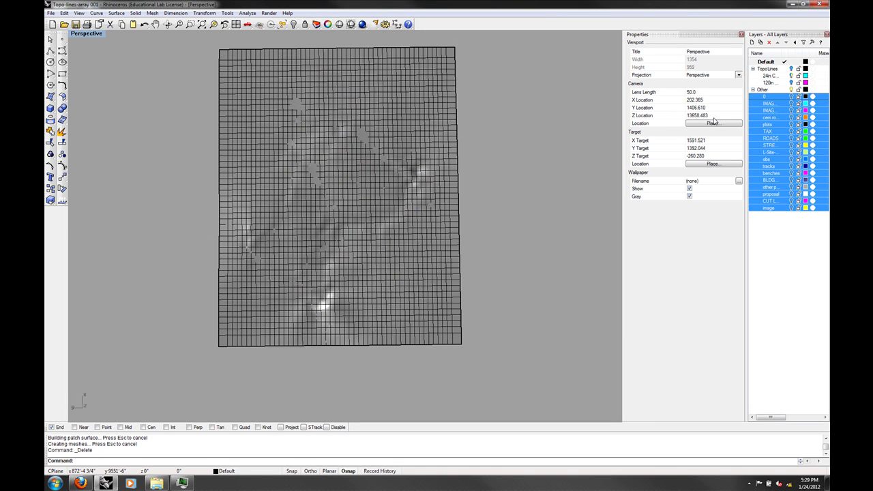
Highlight the CUT LINE sublayer and widen the layer list and its name column to show full layer names
{"action": "left_click", "coordinate": [768, 91]}
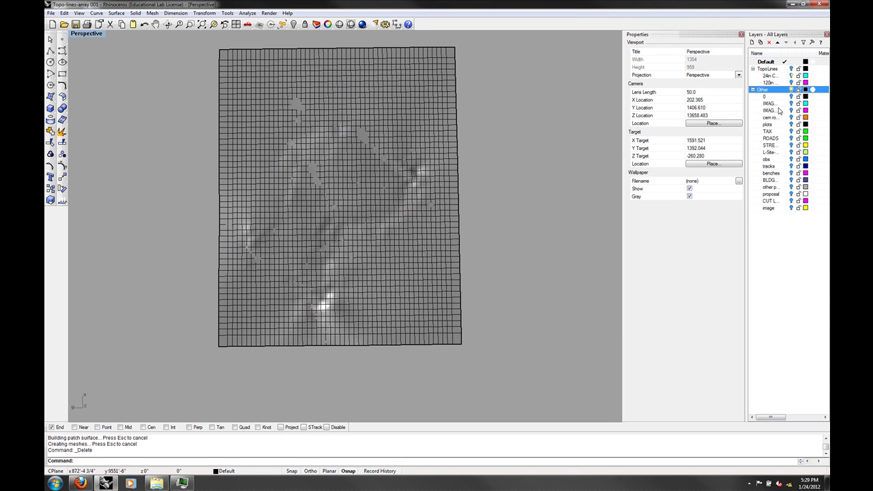
{"action": "left_click", "coordinate": [778, 203]}
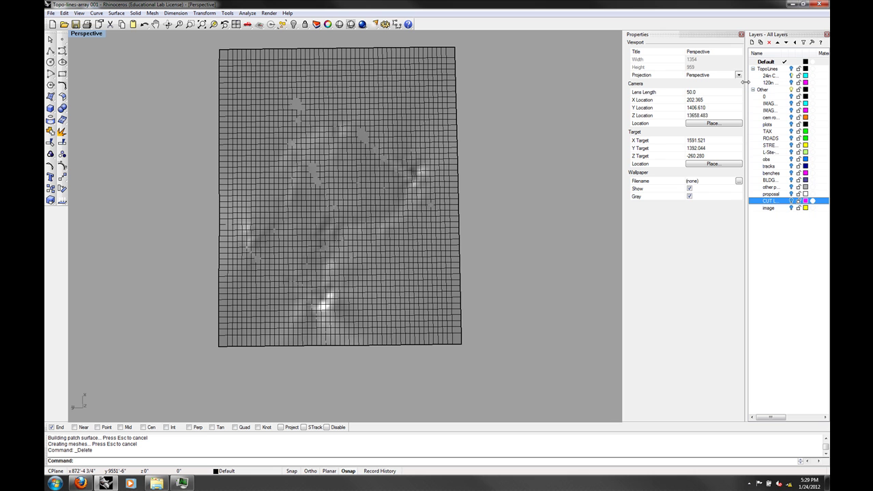
{"action": "left_click_drag", "start_coordinate": [696, 83], "coordinate": [694, 84]}
{"action": "left_click_drag", "start_coordinate": [734, 53], "coordinate": [752, 53]}
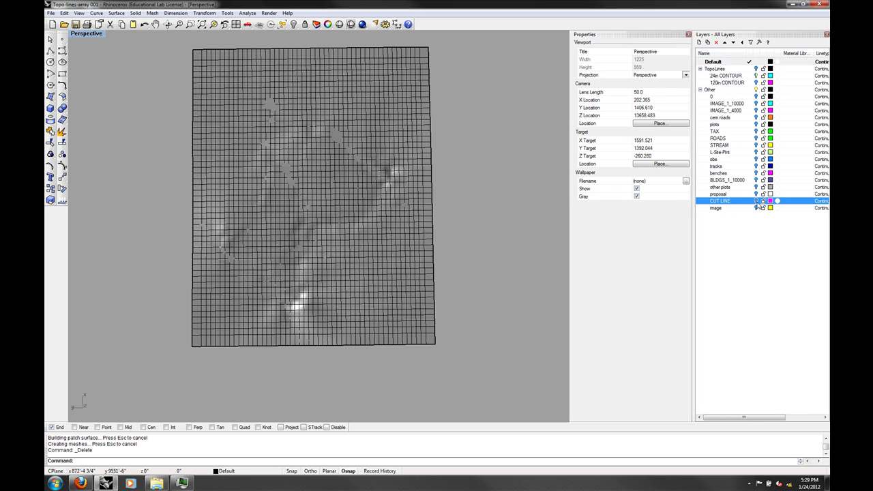
Turn on the CUT LINE layer and show the site in the Top view with Wireframe display
{"action": "left_click", "coordinate": [755, 201]}
{"action": "right_click_drag", "start_coordinate": [384, 310], "coordinate": [382, 314]}
{"action": "key", "text": "Return"}
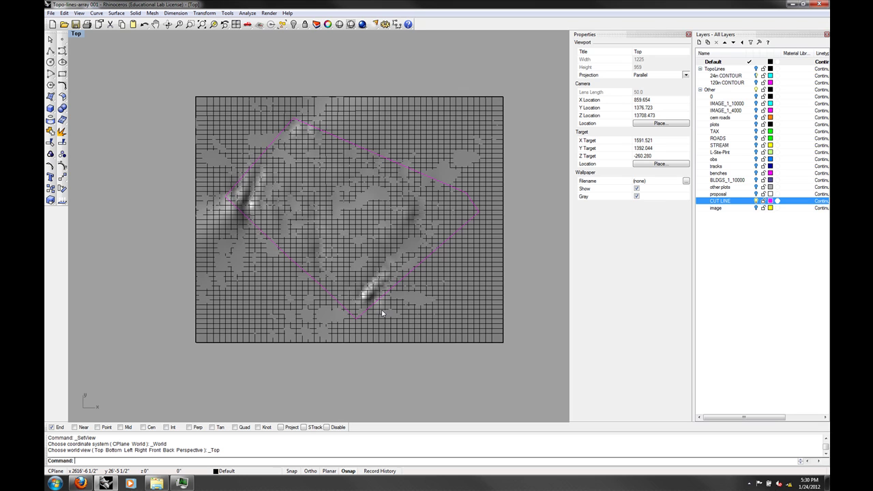
{"action": "scroll", "coordinate": [341, 157], "scroll_direction": "up", "scroll_amount": 2}
{"action": "scroll", "coordinate": [393, 280], "scroll_direction": "down", "scroll_amount": 1}
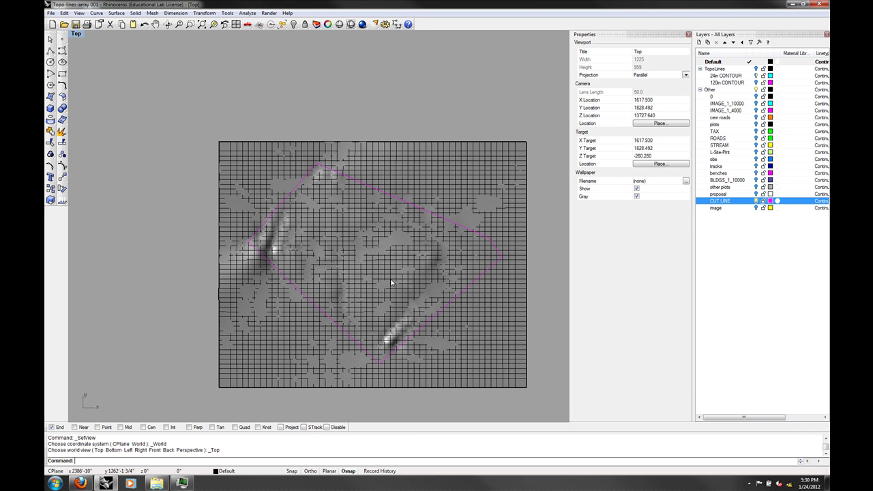
{"action": "right_click_drag", "start_coordinate": [436, 261], "coordinate": [420, 226]}
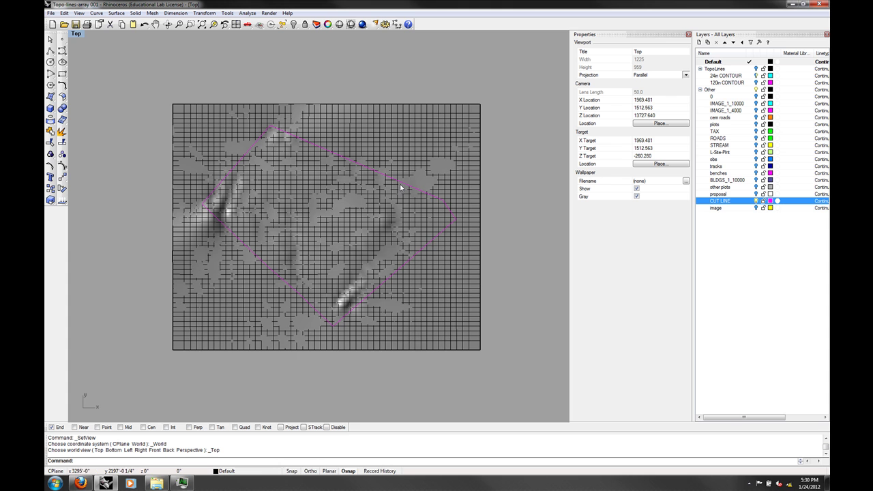
{"action": "left_click", "coordinate": [82, 34]}
{"action": "left_click", "coordinate": [95, 57]}
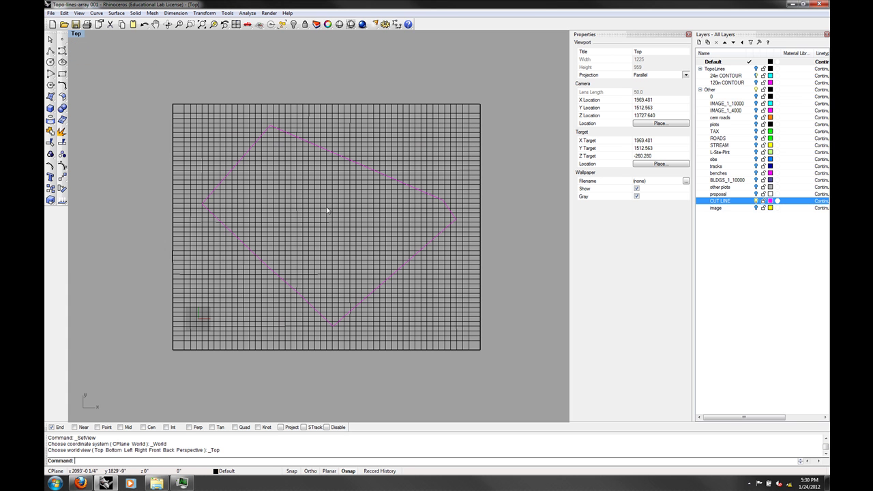
{"action": "right_click_drag", "start_coordinate": [322, 214], "coordinate": [321, 205]}
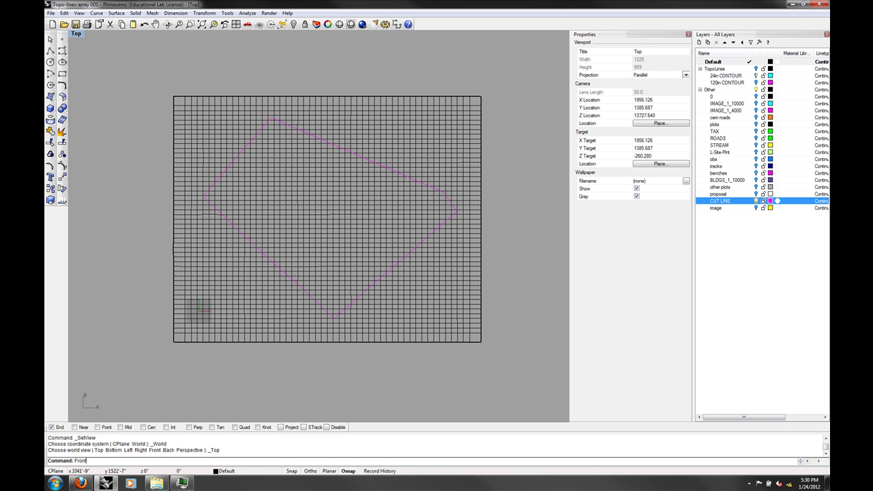
Compare the cut line's height with the terrain surface in the Front view and return to the Top view
{"action": "key", "text": "Return"}
{"action": "scroll", "coordinate": [403, 217], "scroll_direction": "up", "scroll_amount": 8}
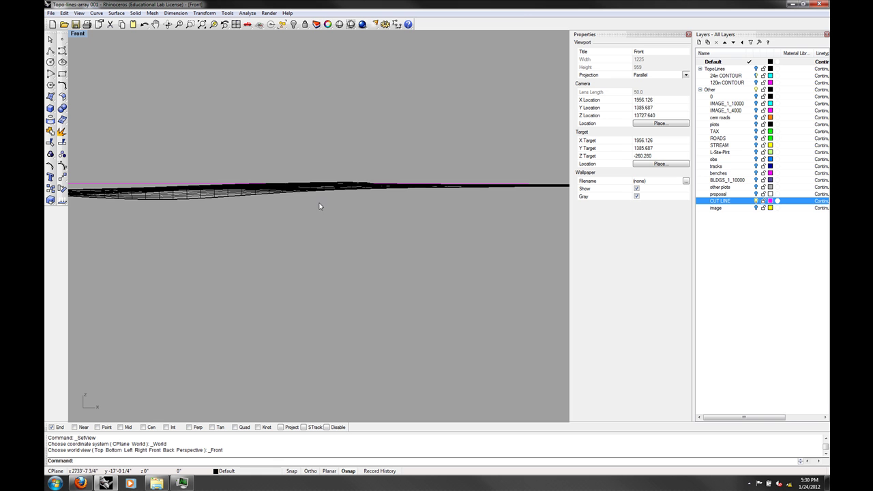
{"action": "scroll", "coordinate": [321, 205], "scroll_direction": "down", "scroll_amount": 8}
{"action": "right_click_drag", "start_coordinate": [315, 207], "coordinate": [343, 231]}
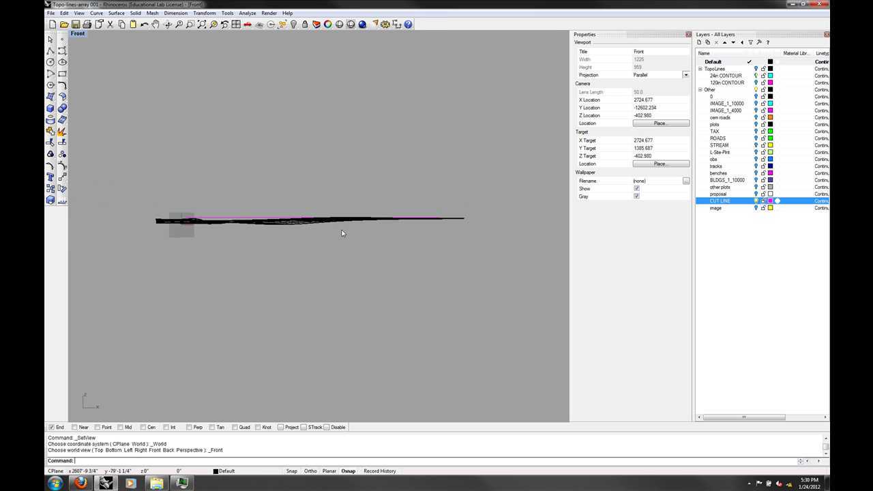
{"action": "scroll", "coordinate": [343, 231], "scroll_direction": "up", "scroll_amount": 6}
{"action": "type", "text": "Top"}
{"action": "key", "text": "Return"}
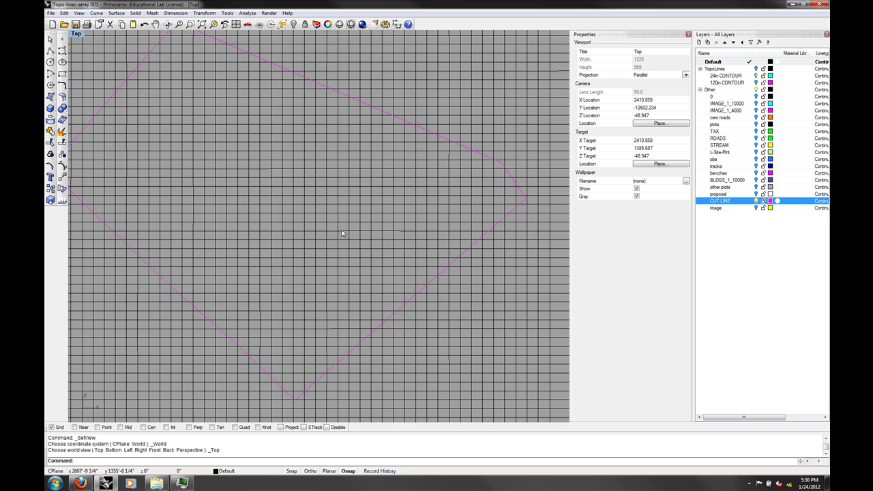
{"action": "scroll", "coordinate": [343, 233], "scroll_direction": "down", "scroll_amount": 10}
{"action": "scroll", "coordinate": [409, 194], "scroll_direction": "up", "scroll_amount": 3}
{"action": "right_click_drag", "start_coordinate": [463, 210], "coordinate": [480, 219]}
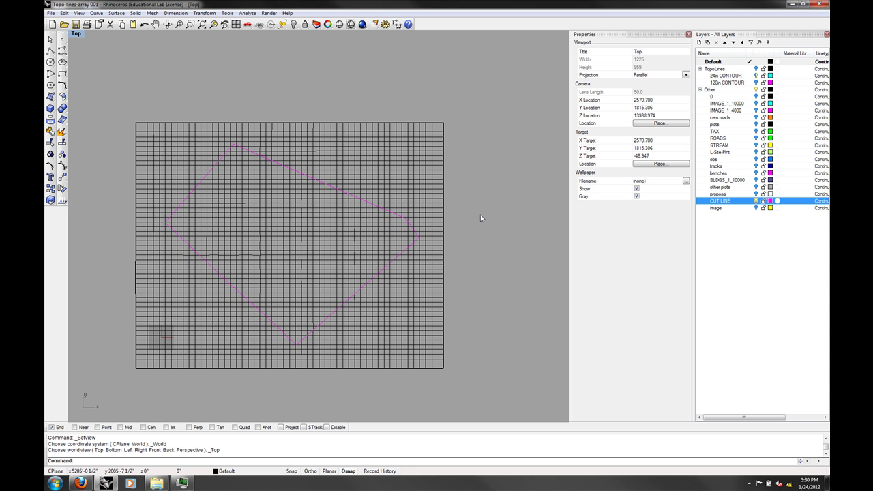
Project the closed cut line curve onto the terrain surface in the Top view, with DeleteInput set to No
{"action": "left_click", "coordinate": [365, 204]}
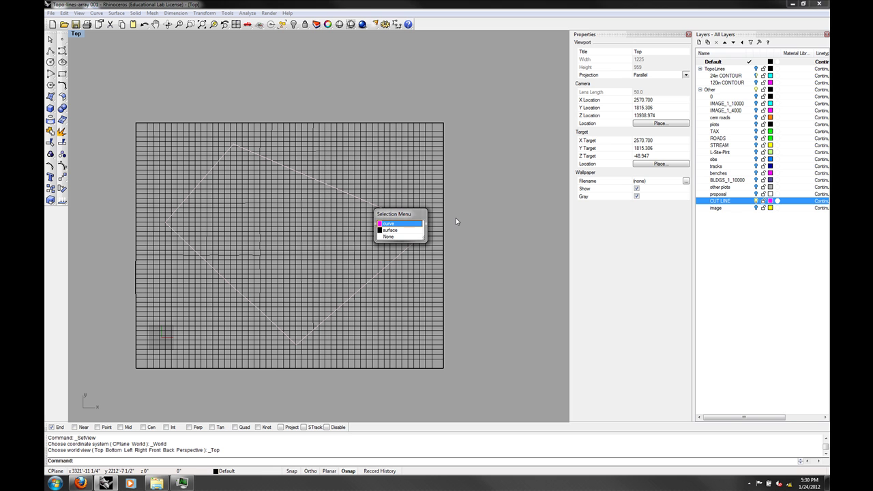
{"action": "key", "text": "Return"}
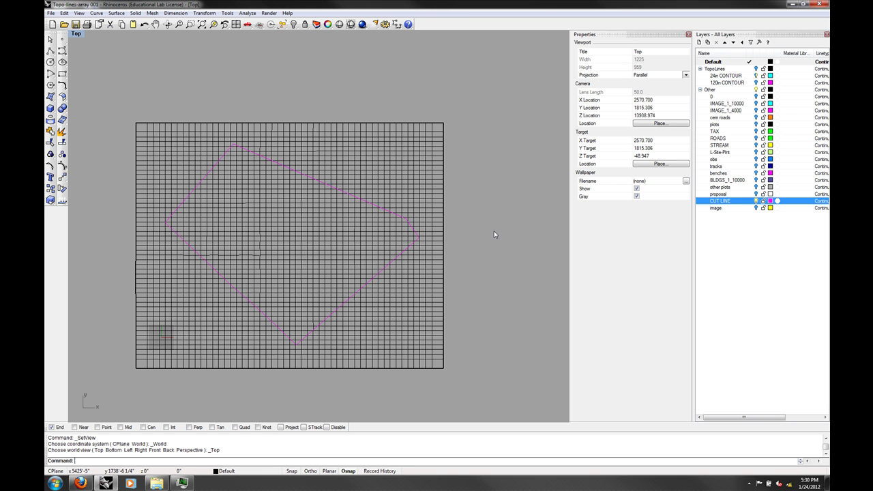
{"action": "key", "text": "Return"}
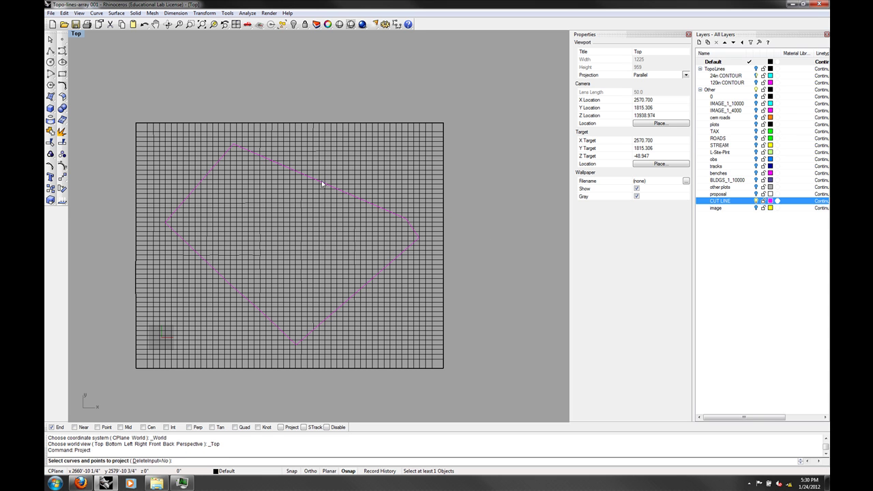
{"action": "left_click", "coordinate": [322, 183]}
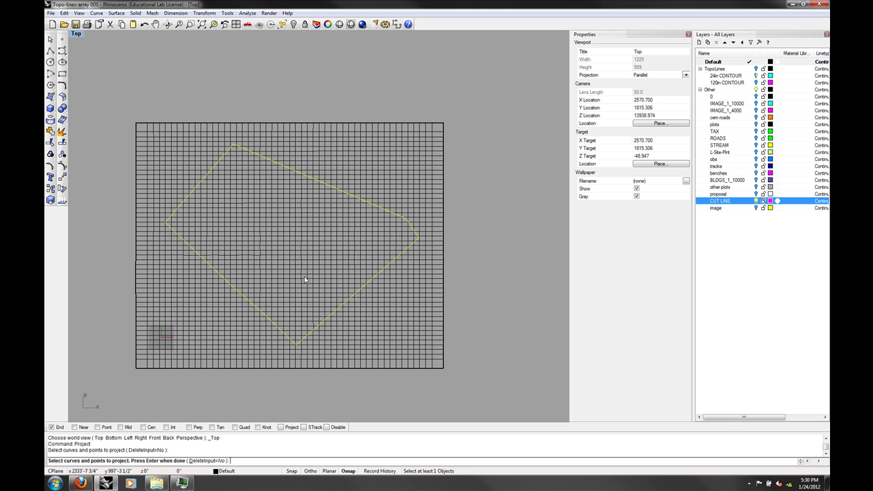
{"action": "key", "text": "Return"}
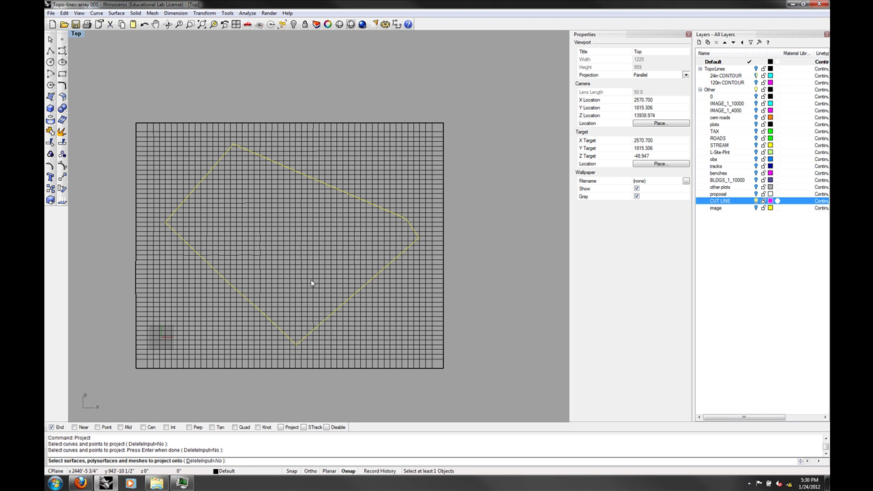
{"action": "left_click", "coordinate": [303, 244]}
{"action": "key", "text": "Return"}
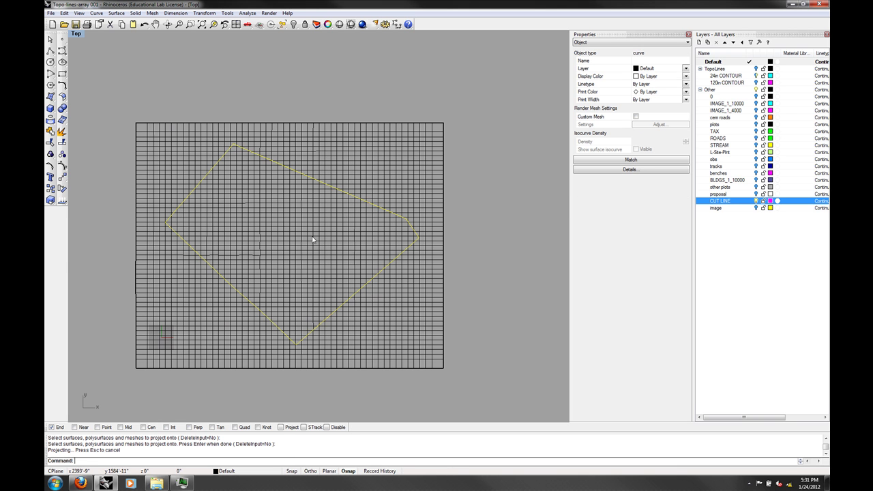
Switch to the Perspective view and examine the projected curve on the surface against the original cut line
{"action": "left_click", "coordinate": [77, 34]}
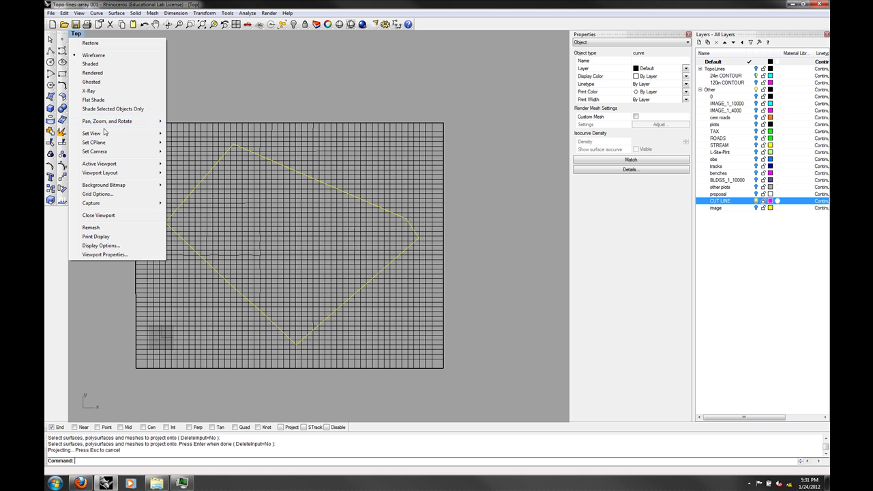
{"action": "mouse_move", "coordinate": [104, 133]}
{"action": "left_click", "coordinate": [209, 200]}
{"action": "right_click_drag", "start_coordinate": [305, 265], "coordinate": [369, 227]}
{"action": "scroll", "coordinate": [216, 213], "scroll_direction": "up", "scroll_amount": 10}
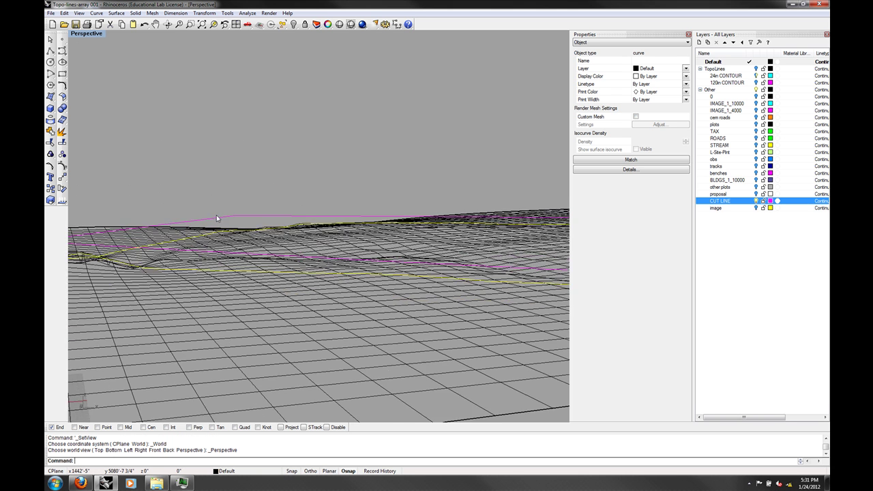
{"action": "scroll", "coordinate": [275, 208], "scroll_direction": "up", "scroll_amount": 5}
{"action": "right_click_drag", "start_coordinate": [275, 209], "coordinate": [250, 177]}
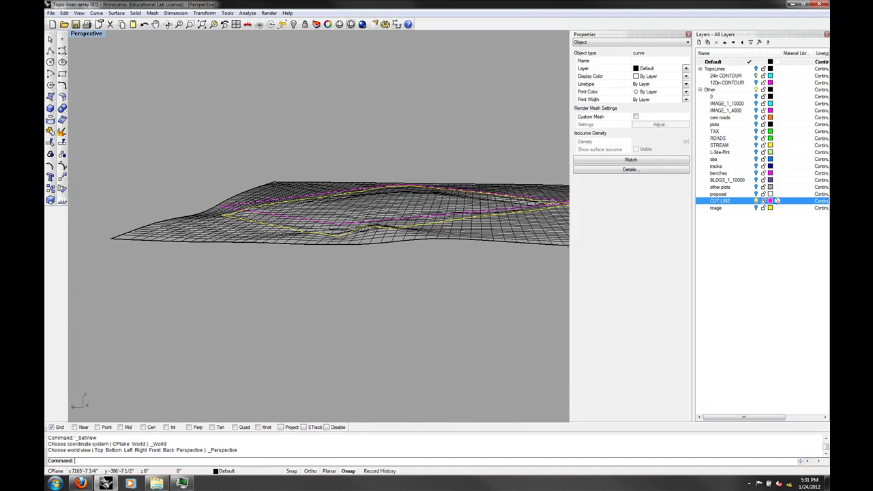
Turn off the CUT LINE layer and clear the selection of the projected curve
{"action": "left_click", "coordinate": [756, 202]}
{"action": "right_click_drag", "start_coordinate": [350, 170], "coordinate": [504, 207]}
{"action": "left_click", "coordinate": [525, 202]}
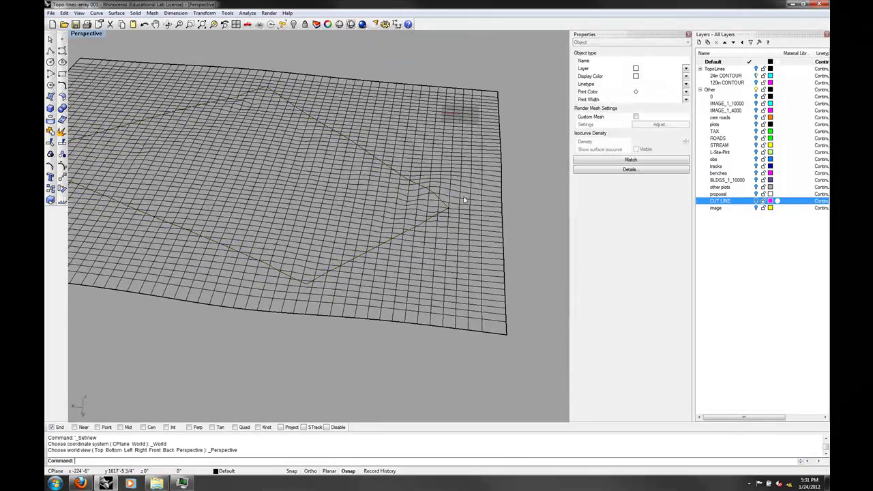
{"action": "scroll", "coordinate": [275, 141], "scroll_direction": "down", "scroll_amount": 3}
{"action": "right_click_drag", "start_coordinate": [275, 141], "coordinate": [328, 124]}
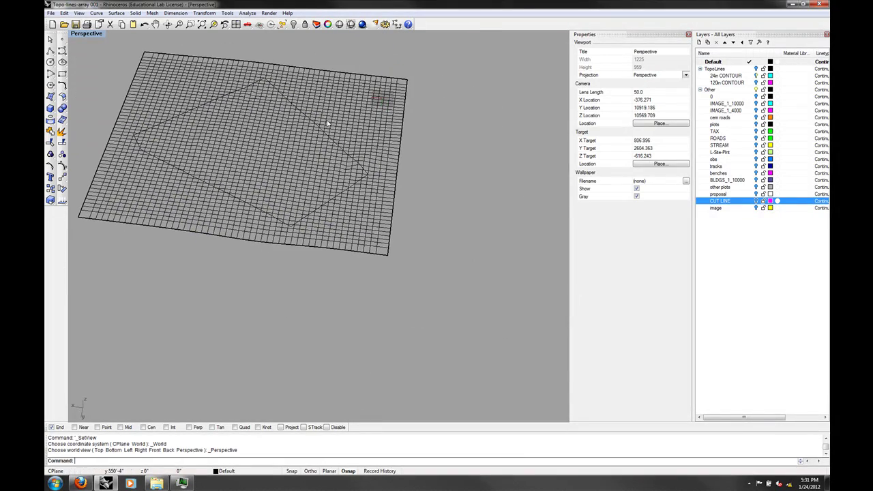
{"action": "left_click", "coordinate": [316, 124]}
{"action": "left_click", "coordinate": [457, 146]}
Trim away the terrain surface outside the projected curve, using that curve as the cutting object
{"action": "right_click_drag", "start_coordinate": [366, 156], "coordinate": [379, 151]}
{"action": "key", "text": "Return"}
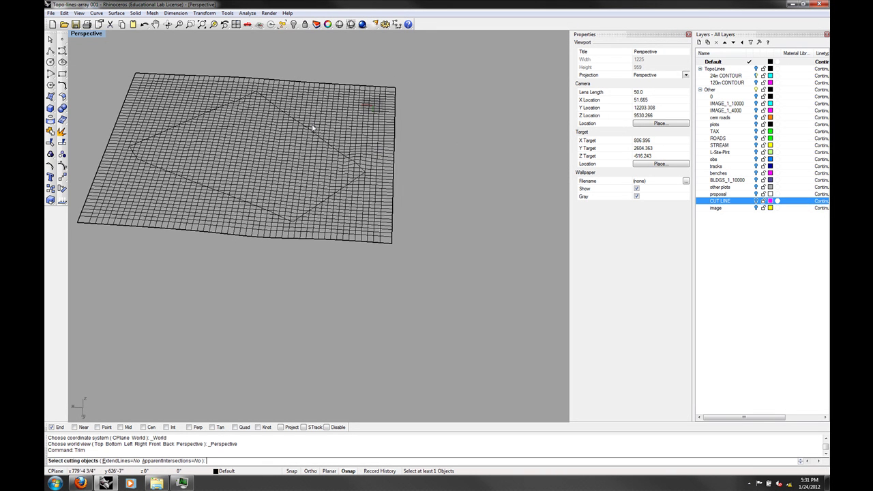
{"action": "scroll", "coordinate": [307, 118], "scroll_direction": "up", "scroll_amount": 4}
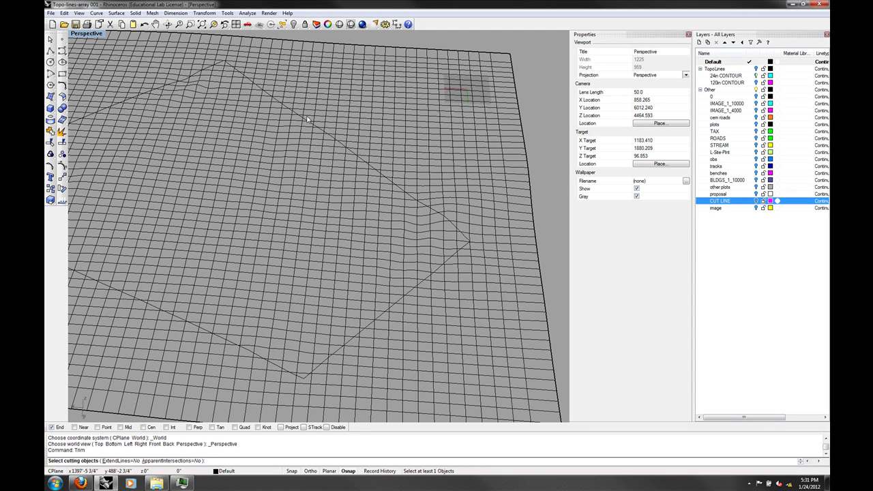
{"action": "left_click", "coordinate": [306, 122]}
{"action": "scroll", "coordinate": [323, 164], "scroll_direction": "down", "scroll_amount": 5}
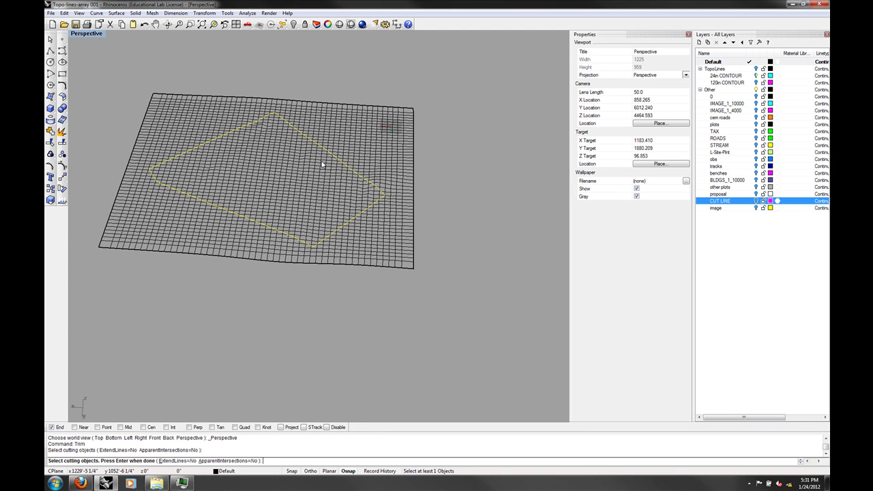
{"action": "key", "text": "Return"}
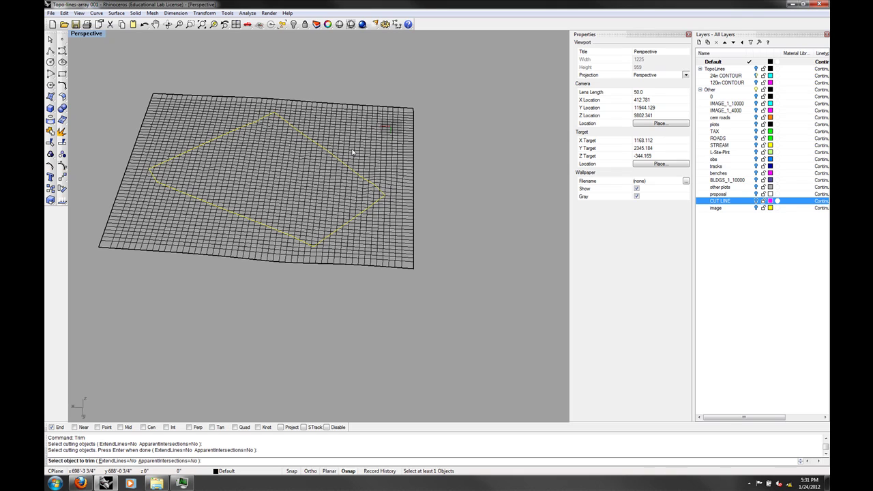
{"action": "left_click", "coordinate": [353, 154]}
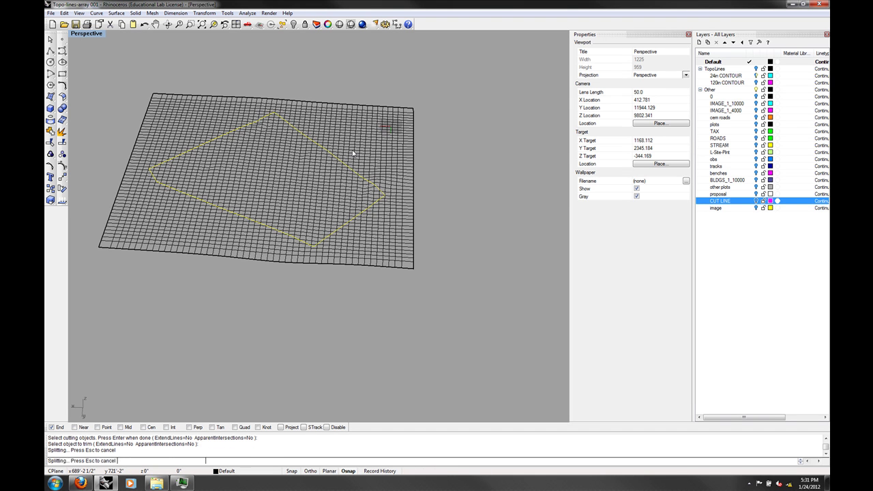
{"action": "right_click_drag", "start_coordinate": [353, 154], "coordinate": [323, 165]}
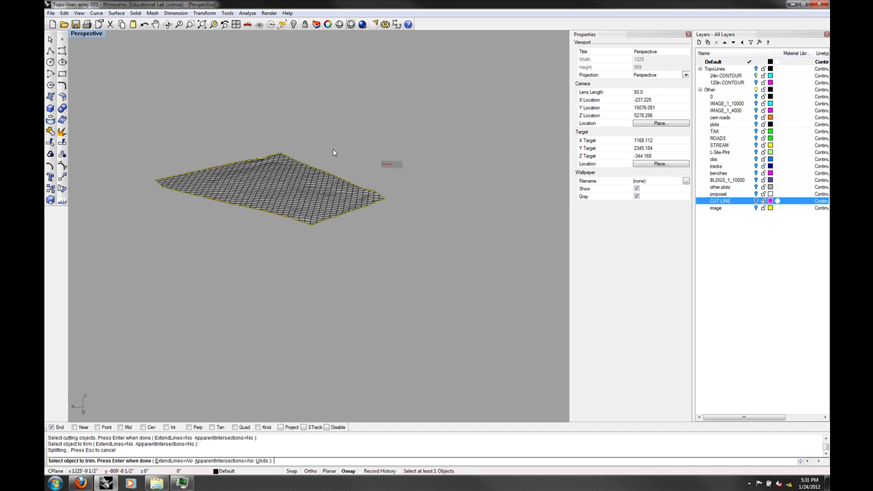
{"action": "key", "text": "Return"}
Set the Perspective view to Shaded display to show the trimmed terrain
{"action": "mouse_move", "coordinate": [389, 205]}
{"action": "right_mouse_down"}
{"action": "mouse_move", "coordinate": [362, 223]}
{"action": "mouse_move", "coordinate": [367, 197]}
{"action": "mouse_move", "coordinate": [375, 203]}
{"action": "mouse_move", "coordinate": [277, 193]}
{"action": "mouse_move", "coordinate": [397, 214]}
{"action": "mouse_move", "coordinate": [493, 184]}
{"action": "right_mouse_up"}
{"action": "scroll", "coordinate": [363, 224], "scroll_direction": "up", "scroll_amount": 8}
{"action": "left_click", "coordinate": [86, 33]}
{"action": "left_click", "coordinate": [90, 64]}
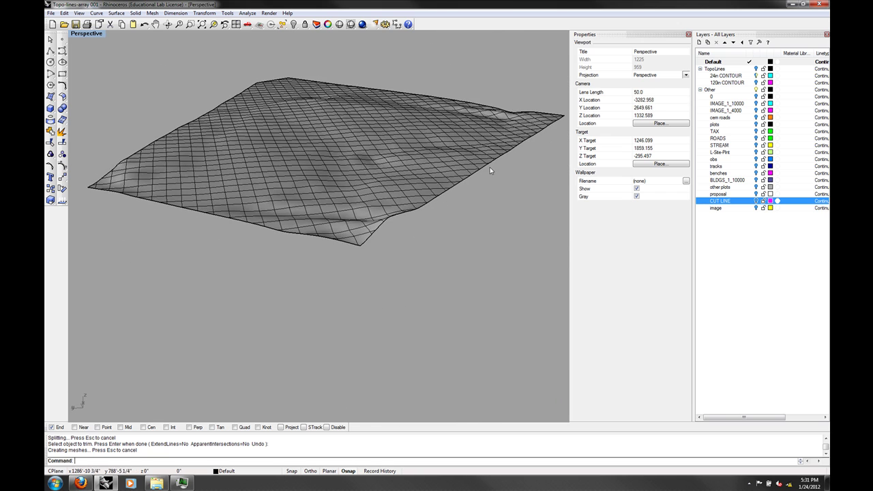
Delete the projected curve along the edge of the trimmed terrain, keeping the surface
{"action": "left_click", "coordinate": [487, 167]}
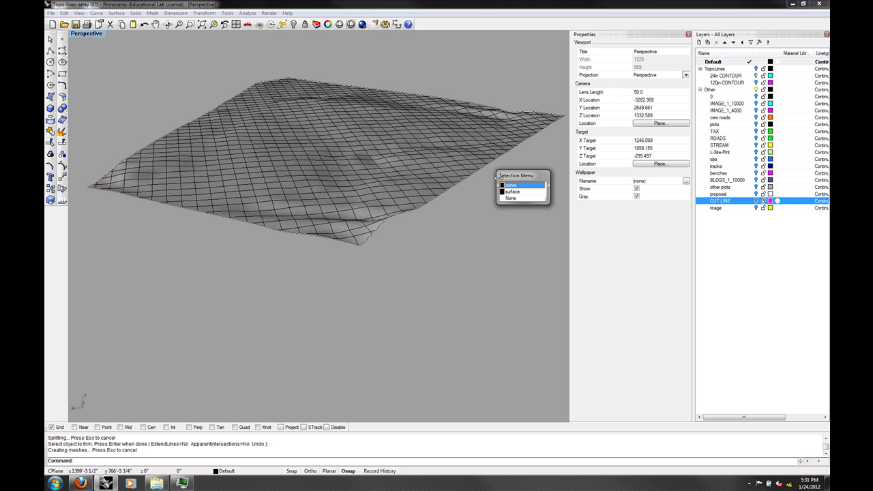
{"action": "left_click", "coordinate": [507, 185]}
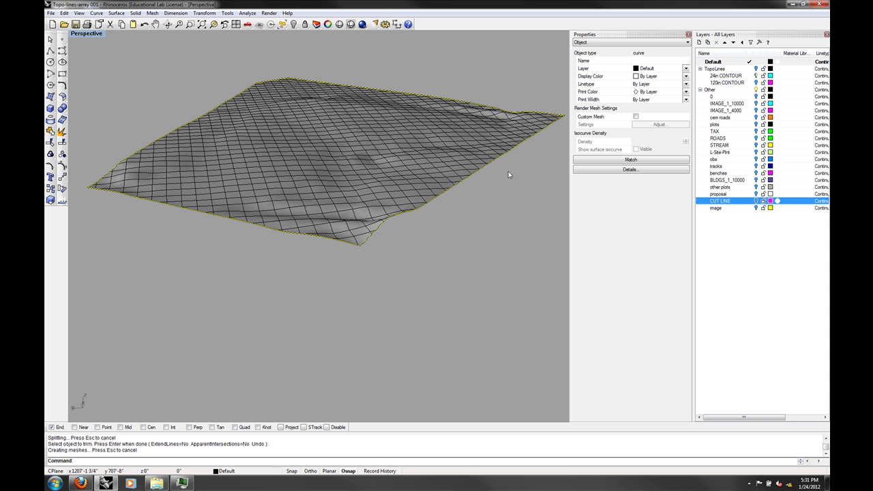
{"action": "right_click_drag", "start_coordinate": [459, 183], "coordinate": [448, 198]}
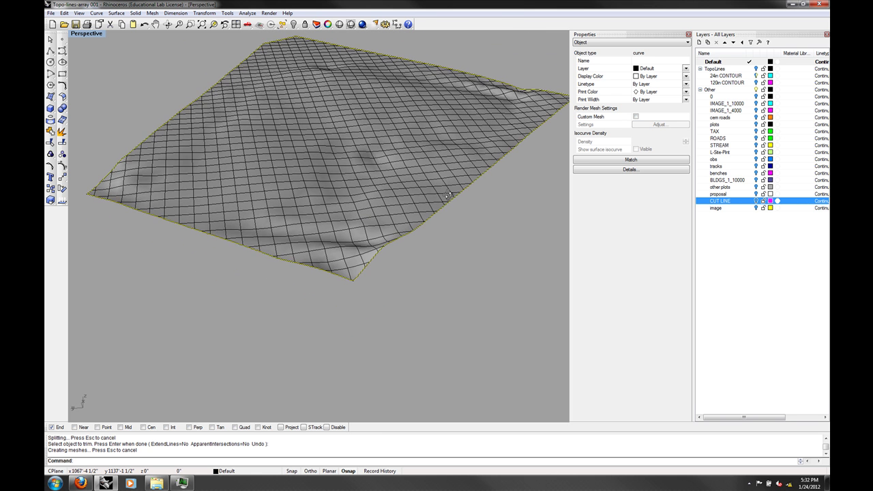
{"action": "key", "text": "Delete"}
{"action": "right_click_drag", "start_coordinate": [376, 195], "coordinate": [356, 202]}
{"action": "left_click", "coordinate": [356, 201]}
{"action": "left_click", "coordinate": [424, 276]}
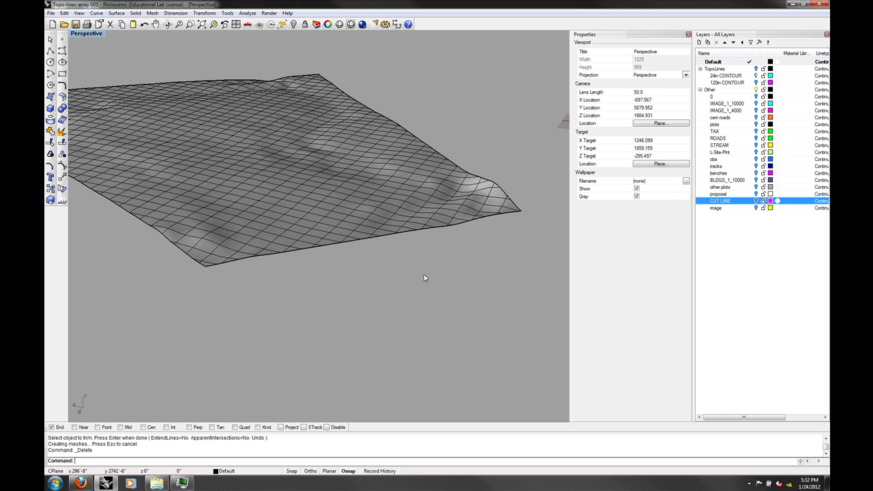
Turn on the TopoLines layer and its 120in CONTOUR sublayer, and compare the contours closely with the trimmed terrain
{"action": "right_click_drag", "start_coordinate": [424, 275], "coordinate": [337, 267]}
{"action": "right_click_drag", "start_coordinate": [444, 193], "coordinate": [390, 206]}
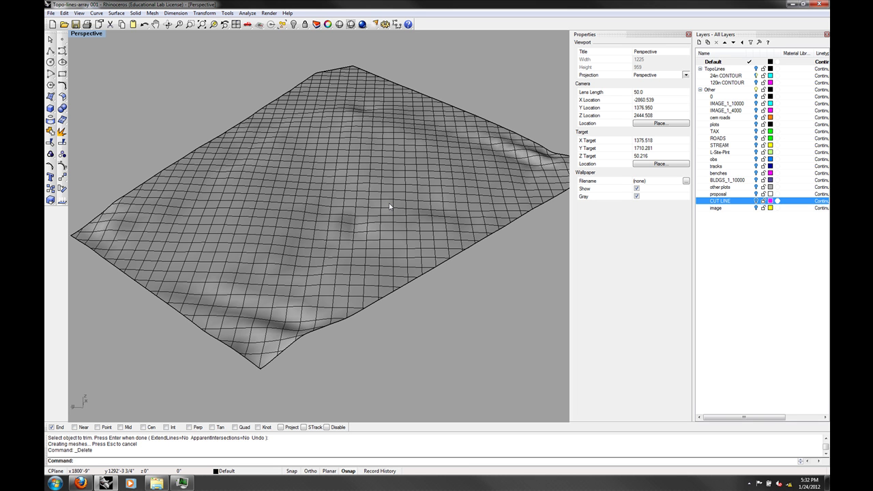
{"action": "right_click_drag", "start_coordinate": [390, 206], "coordinate": [339, 257]}
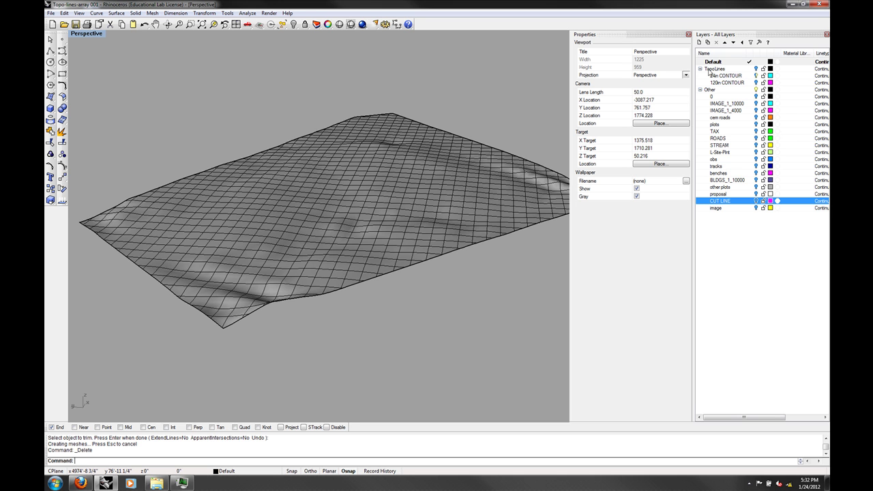
{"action": "left_click", "coordinate": [736, 70]}
{"action": "left_click", "coordinate": [755, 69]}
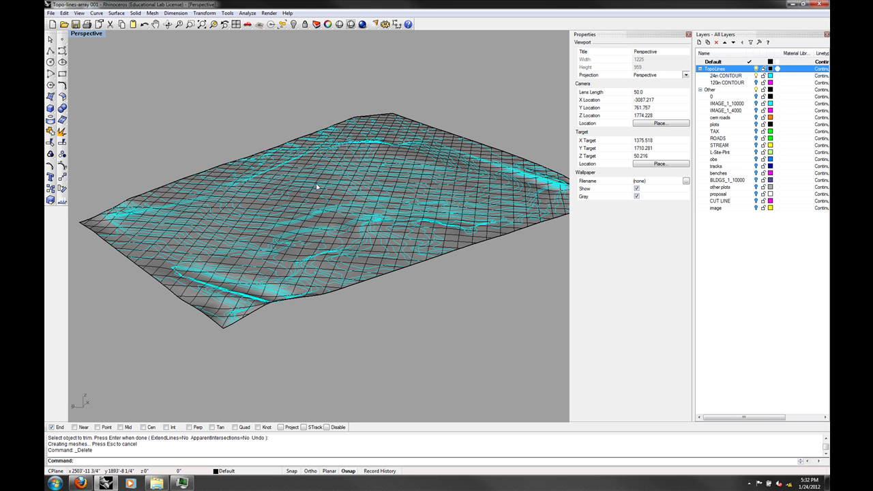
{"action": "left_click", "coordinate": [755, 82]}
{"action": "right_click_drag", "start_coordinate": [321, 193], "coordinate": [282, 186]}
{"action": "scroll", "coordinate": [447, 166], "scroll_direction": "up", "scroll_amount": 12}
{"action": "right_click_drag", "start_coordinate": [446, 167], "coordinate": [383, 221]}
{"action": "scroll", "coordinate": [446, 212], "scroll_direction": "up", "scroll_amount": 4}
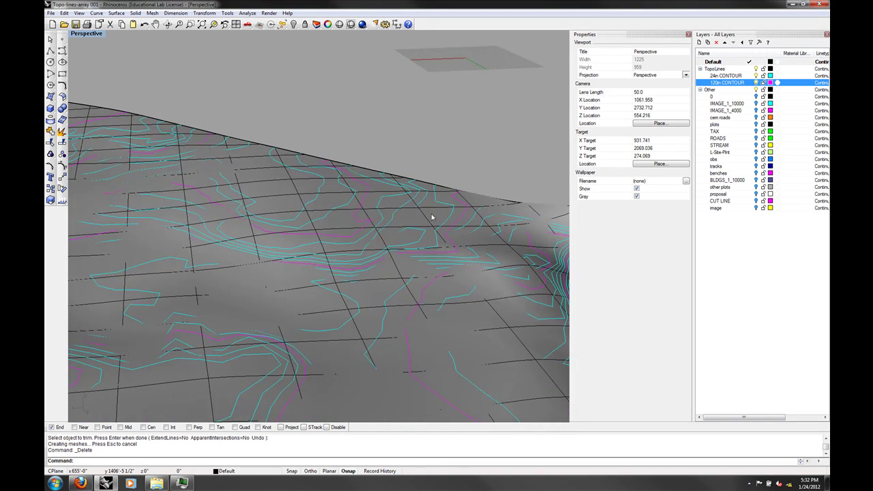
Examine how the contour lines follow the trimmed terrain surface from several sides, including the steep ridge near its corner
{"action": "scroll", "coordinate": [479, 215], "scroll_direction": "down", "scroll_amount": 8}
{"action": "right_click_drag", "start_coordinate": [527, 227], "coordinate": [245, 182], "text": "shift"}
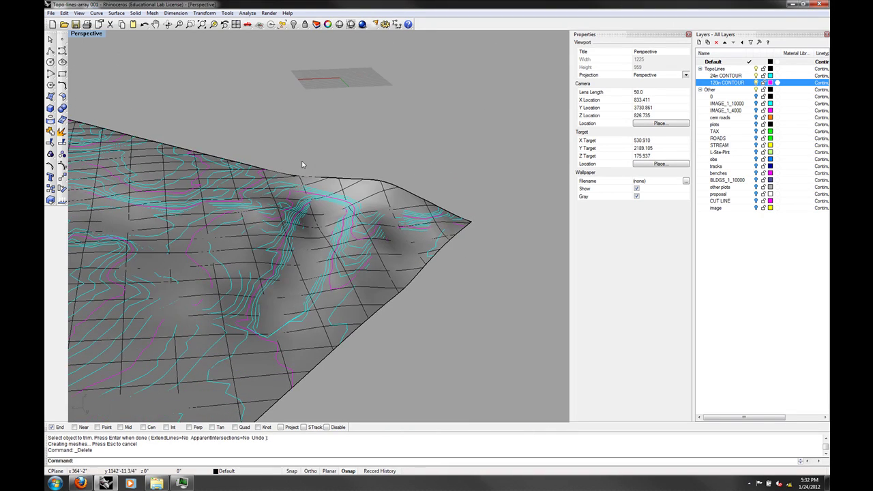
{"action": "right_click_drag", "start_coordinate": [352, 216], "coordinate": [307, 214]}
{"action": "scroll", "coordinate": [382, 225], "scroll_direction": "down", "scroll_amount": 3}
{"action": "right_click_drag", "start_coordinate": [382, 225], "coordinate": [451, 319]}
{"action": "scroll", "coordinate": [412, 273], "scroll_direction": "down", "scroll_amount": 10}
{"action": "right_click_drag", "start_coordinate": [313, 244], "coordinate": [254, 239]}
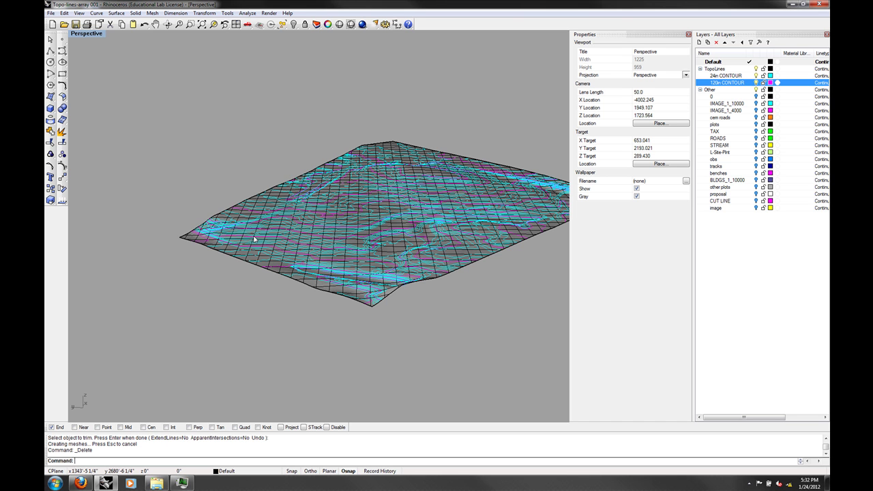
{"action": "right_click_drag", "start_coordinate": [527, 218], "coordinate": [374, 199], "text": "shift"}
{"action": "right_click_drag", "start_coordinate": [324, 281], "coordinate": [394, 280]}
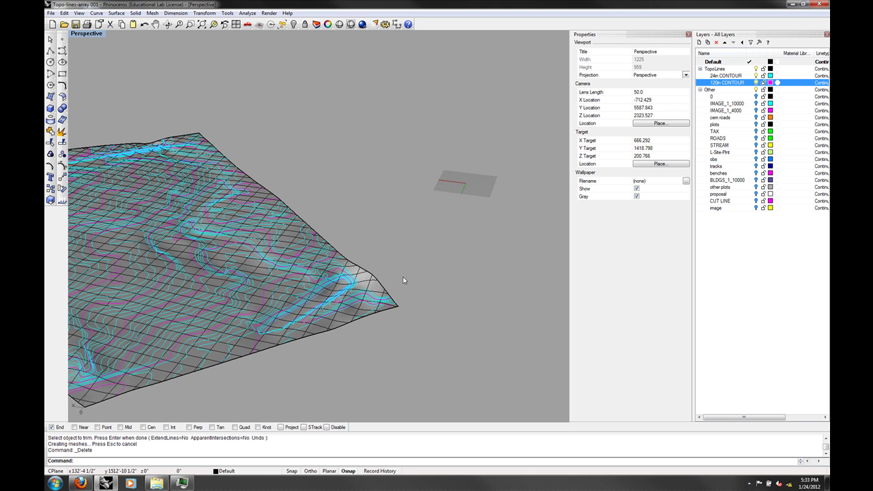
{"action": "right_click_drag", "start_coordinate": [302, 290], "coordinate": [280, 262], "text": "shift"}
{"action": "right_click_drag", "start_coordinate": [320, 235], "coordinate": [320, 255]}
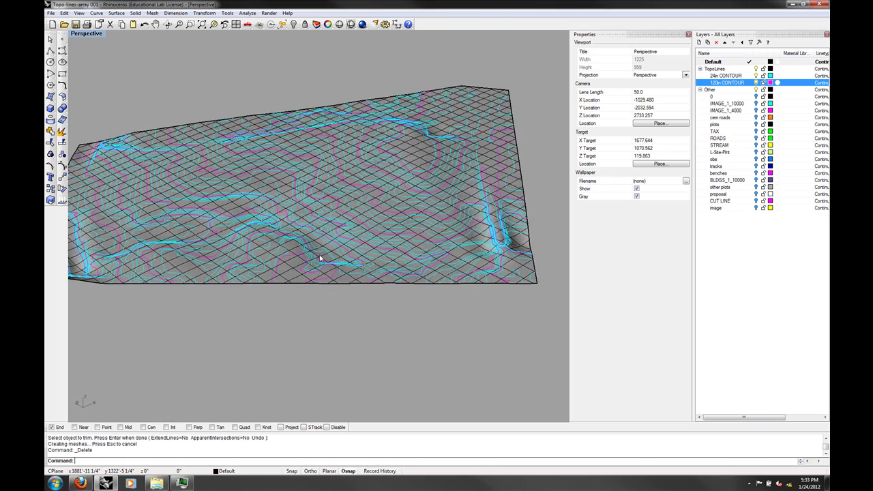
{"action": "right_click_drag", "start_coordinate": [477, 227], "coordinate": [398, 259]}
{"action": "scroll", "coordinate": [325, 247], "scroll_direction": "up", "scroll_amount": 3}
{"action": "right_click_drag", "start_coordinate": [274, 269], "coordinate": [211, 250]}
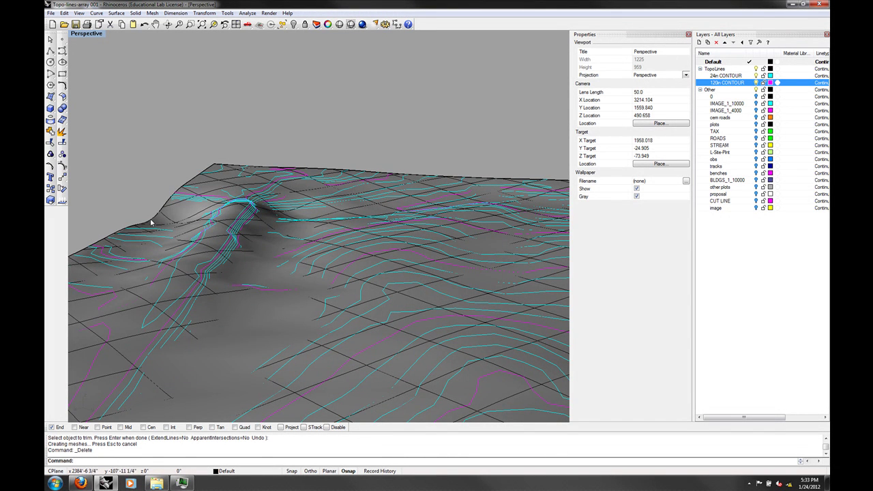
{"action": "right_click_drag", "start_coordinate": [176, 209], "coordinate": [173, 255]}
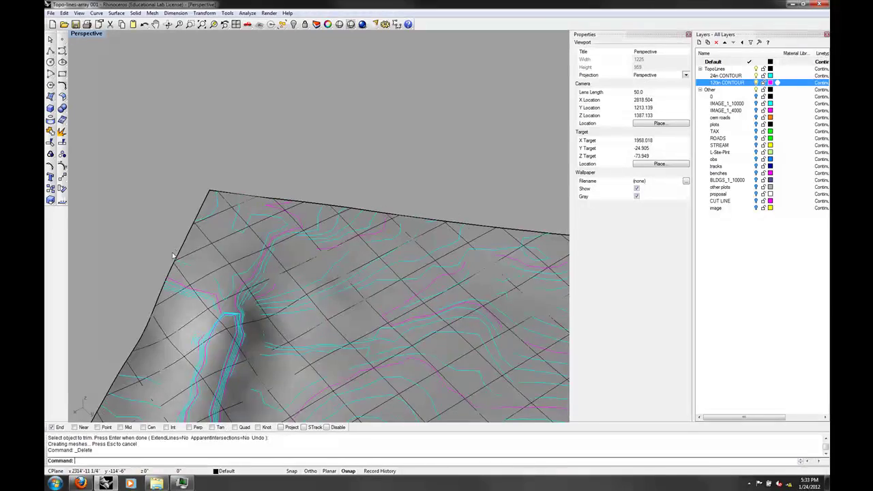
{"action": "scroll", "coordinate": [198, 253], "scroll_direction": "down", "scroll_amount": 6}
{"action": "right_click_drag", "start_coordinate": [302, 261], "coordinate": [348, 230]}
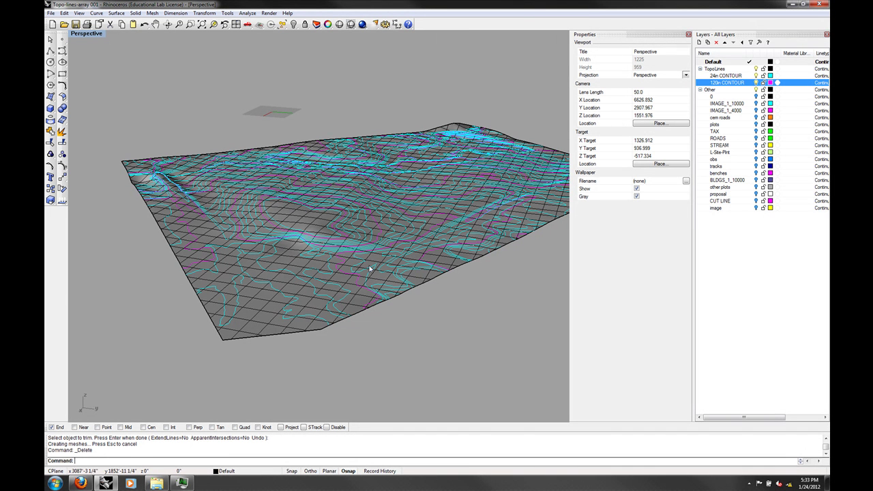
{"action": "right_click_drag", "start_coordinate": [382, 228], "coordinate": [413, 196], "text": "shift"}
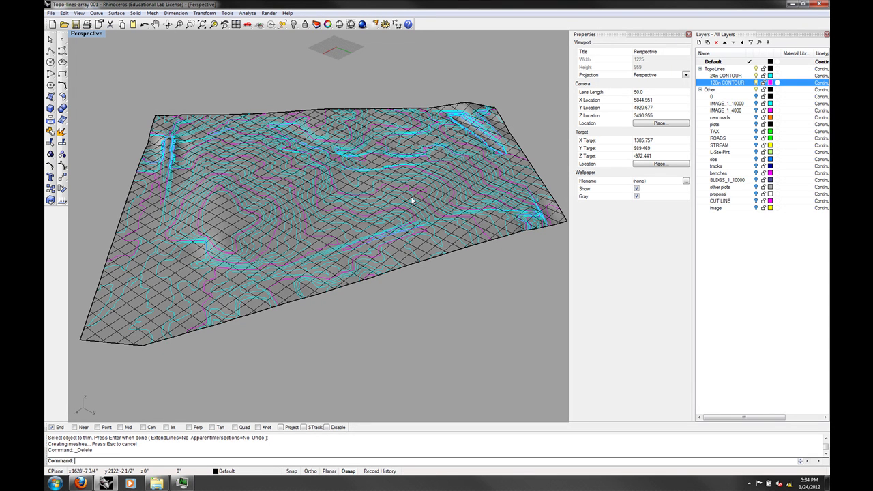
{"action": "right_click_drag", "start_coordinate": [416, 200], "coordinate": [362, 232]}
{"action": "right_click_drag", "start_coordinate": [362, 188], "coordinate": [288, 212]}
Switch to the Front view and examine the terrain and contours in elevation
{"action": "type", "text": "t"}
{"action": "key", "text": "Return"}
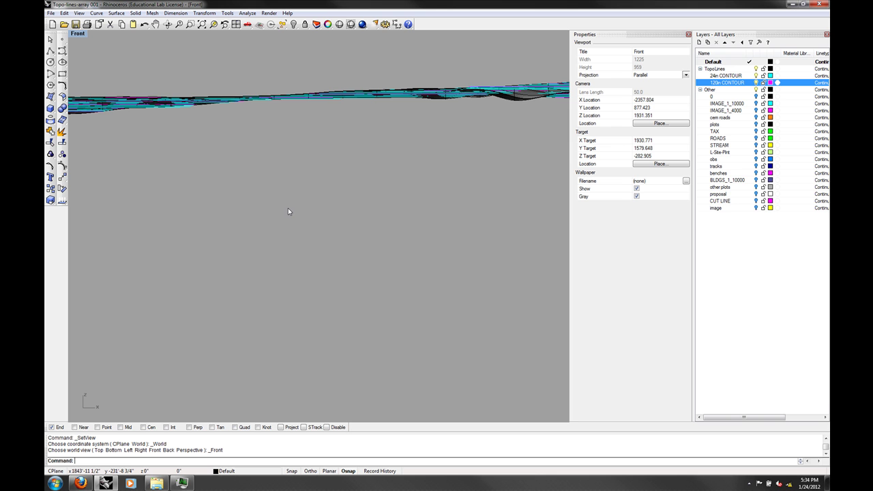
{"action": "right_click_drag", "start_coordinate": [345, 149], "coordinate": [96, 189]}
{"action": "right_click_drag", "start_coordinate": [339, 116], "coordinate": [522, 169]}
{"action": "right_click_drag", "start_coordinate": [392, 180], "coordinate": [336, 203]}
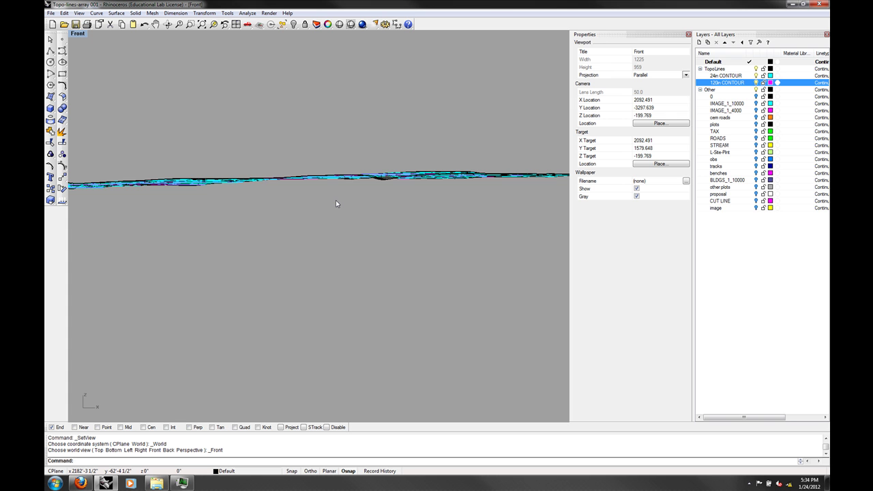
Switch to the Left view and closely compare the terrain surface's profile with the horizontal contour lines along its length
{"action": "type", "text": "Left"}
{"action": "key", "text": "Return"}
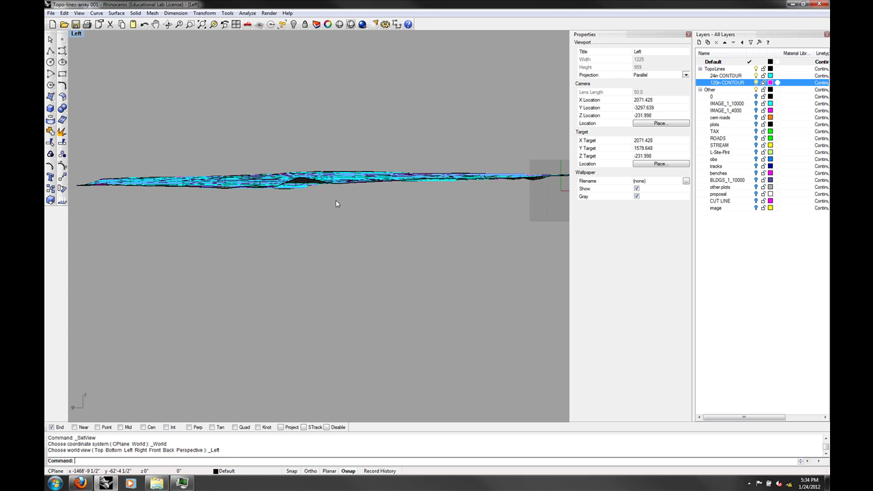
{"action": "scroll", "coordinate": [336, 200], "scroll_direction": "up", "scroll_amount": 2}
{"action": "right_click_drag", "start_coordinate": [279, 193], "coordinate": [501, 240]}
{"action": "right_click_drag", "start_coordinate": [252, 225], "coordinate": [364, 218]}
{"action": "scroll", "coordinate": [157, 211], "scroll_direction": "up", "scroll_amount": 5}
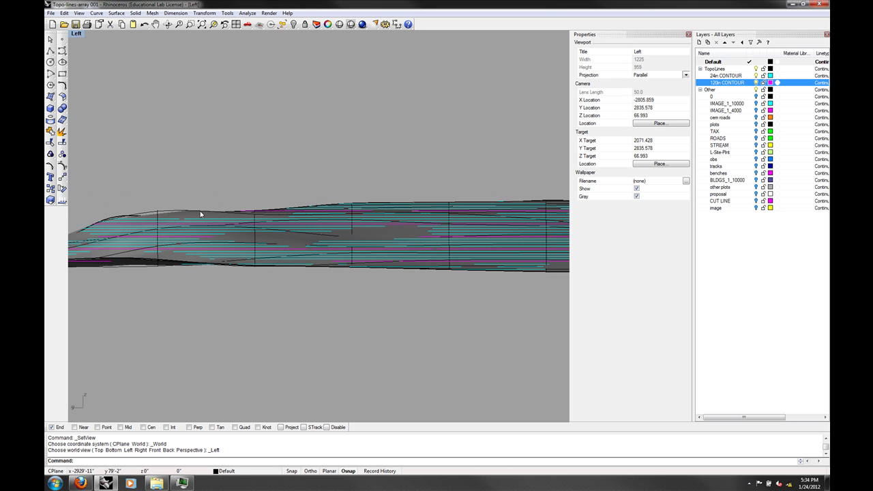
{"action": "scroll", "coordinate": [473, 208], "scroll_direction": "down", "scroll_amount": 4}
{"action": "scroll", "coordinate": [487, 211], "scroll_direction": "up", "scroll_amount": 4}
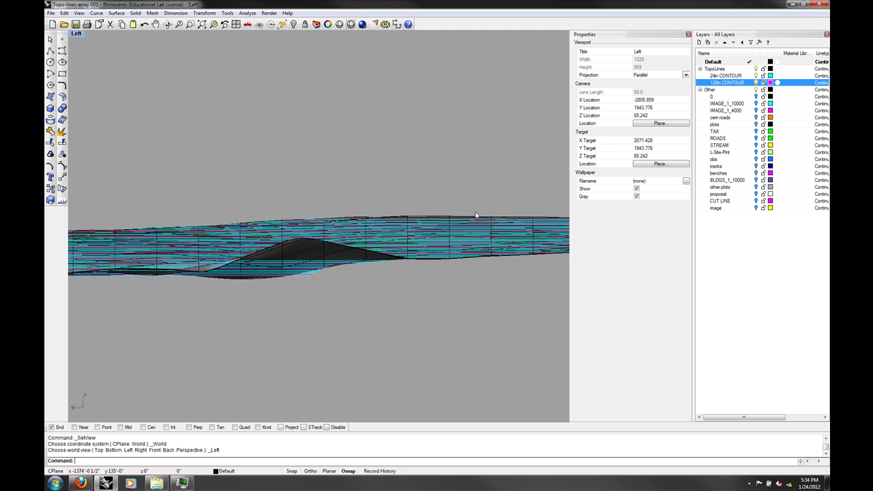
{"action": "scroll", "coordinate": [350, 236], "scroll_direction": "up", "scroll_amount": 4}
{"action": "scroll", "coordinate": [314, 242], "scroll_direction": "down", "scroll_amount": 1}
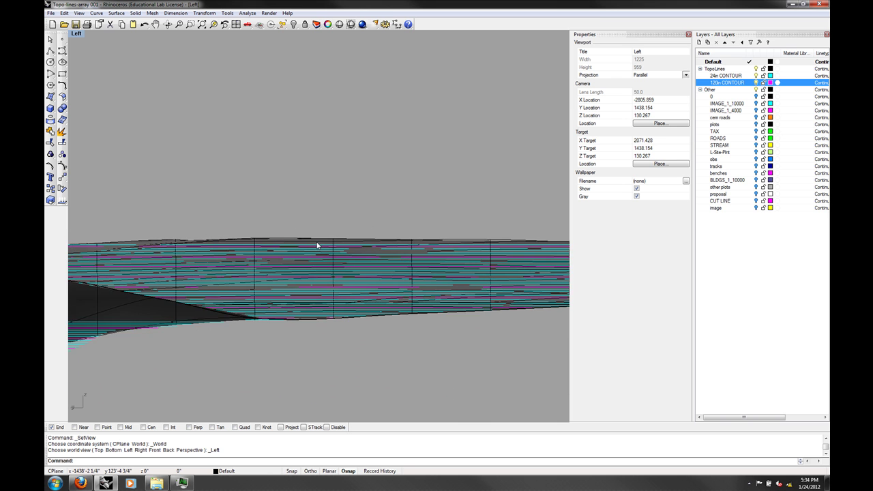
{"action": "scroll", "coordinate": [317, 245], "scroll_direction": "down", "scroll_amount": 6}
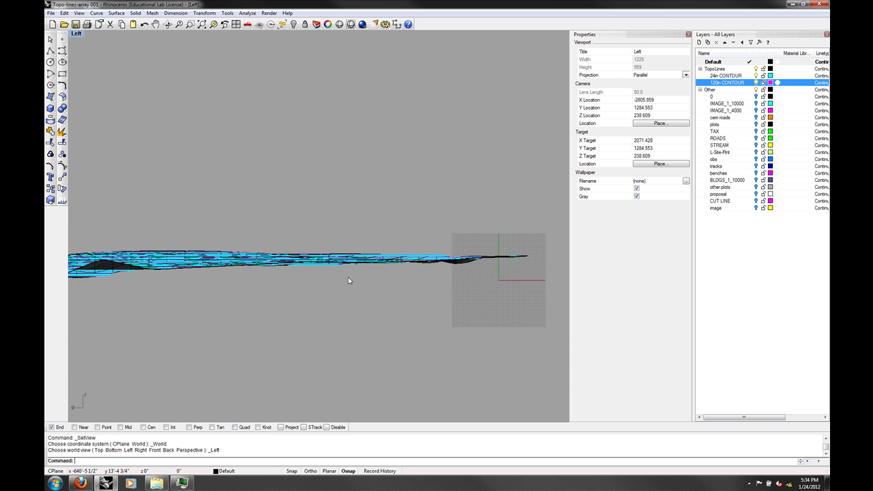
{"action": "scroll", "coordinate": [458, 259], "scroll_direction": "up", "scroll_amount": 3}
{"action": "scroll", "coordinate": [394, 263], "scroll_direction": "down", "scroll_amount": 3}
{"action": "scroll", "coordinate": [389, 261], "scroll_direction": "up", "scroll_amount": 4}
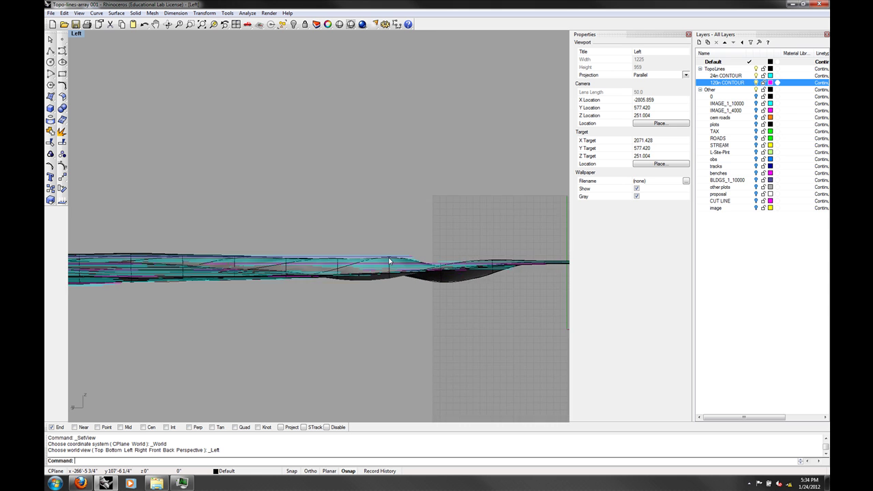
{"action": "scroll", "coordinate": [390, 261], "scroll_direction": "up", "scroll_amount": 1}
{"action": "scroll", "coordinate": [389, 261], "scroll_direction": "up", "scroll_amount": 1}
{"action": "right_click_drag", "start_coordinate": [364, 260], "coordinate": [435, 265]}
{"action": "scroll", "coordinate": [438, 266], "scroll_direction": "down", "scroll_amount": 6}
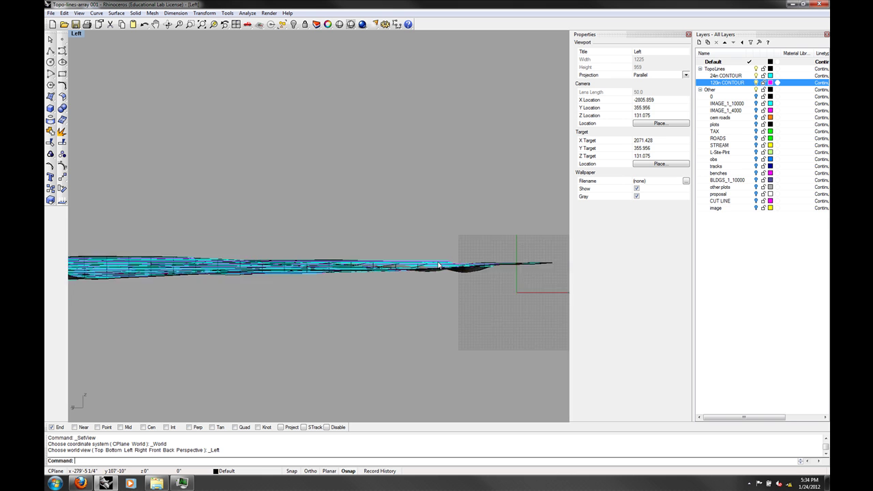
Return to the Perspective view and turn off the TopoLines layer so that only the terrain surface is shown
{"action": "left_click", "coordinate": [76, 33]}
{"action": "mouse_move", "coordinate": [96, 134]}
{"action": "left_click", "coordinate": [190, 199]}
{"action": "right_click_drag", "start_coordinate": [231, 211], "coordinate": [172, 208]}
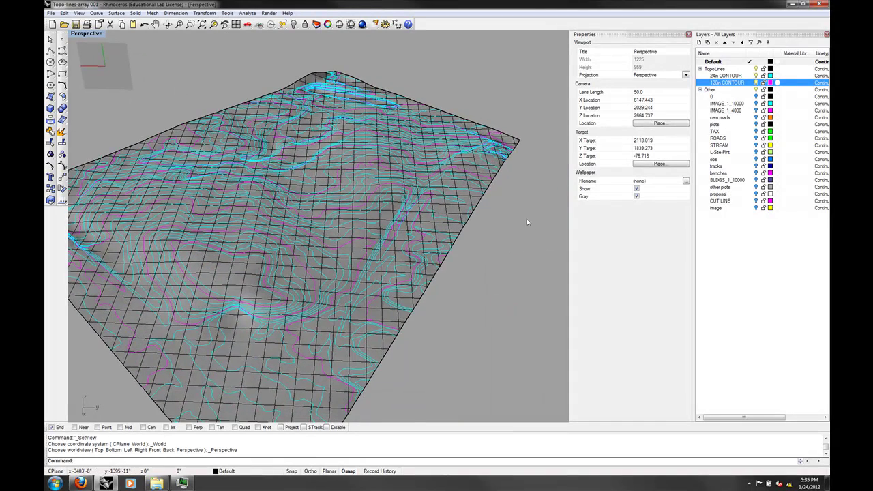
{"action": "scroll", "coordinate": [426, 225], "scroll_direction": "down", "scroll_amount": 6}
{"action": "right_click_drag", "start_coordinate": [424, 274], "coordinate": [425, 264]}
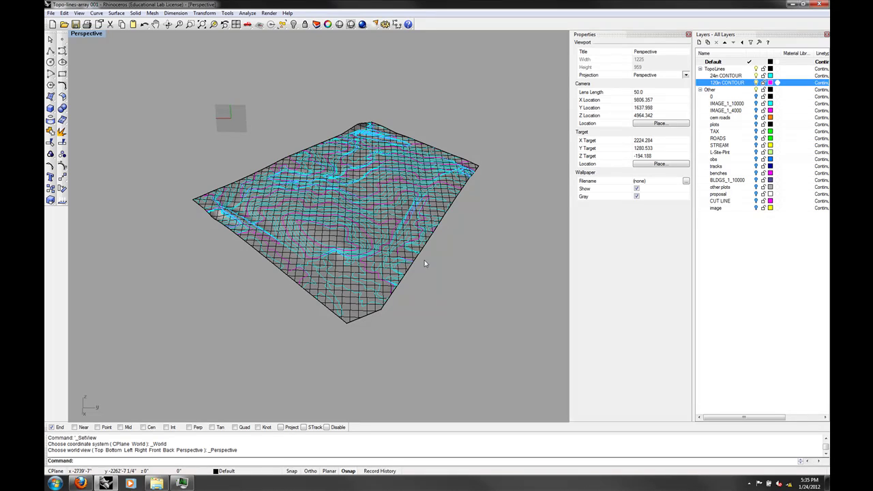
{"action": "left_click", "coordinate": [755, 68]}
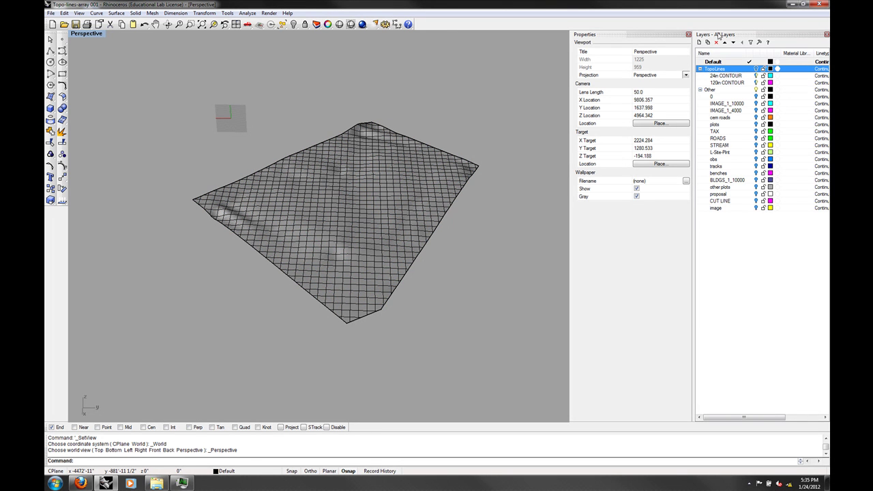
Create a new layer named Site Surface and give it a dark red colour
{"action": "left_click", "coordinate": [707, 42]}
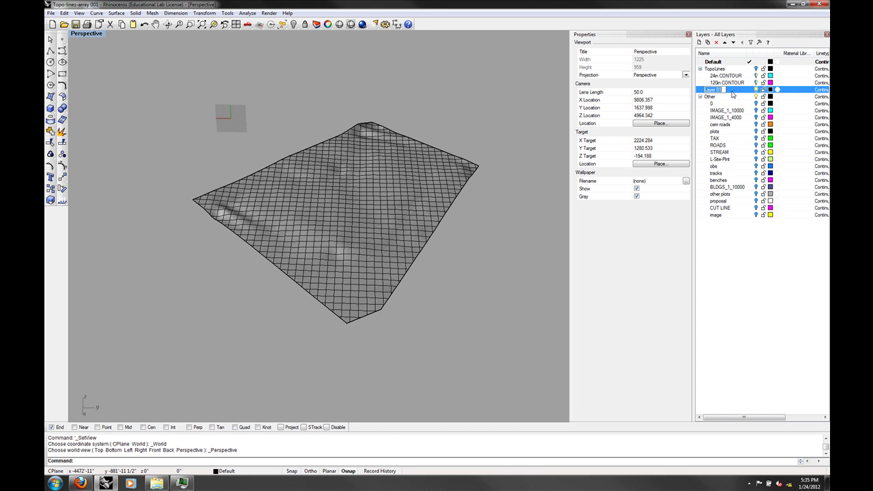
{"action": "type", "text": "S"}
{"action": "left_click", "coordinate": [769, 89]}
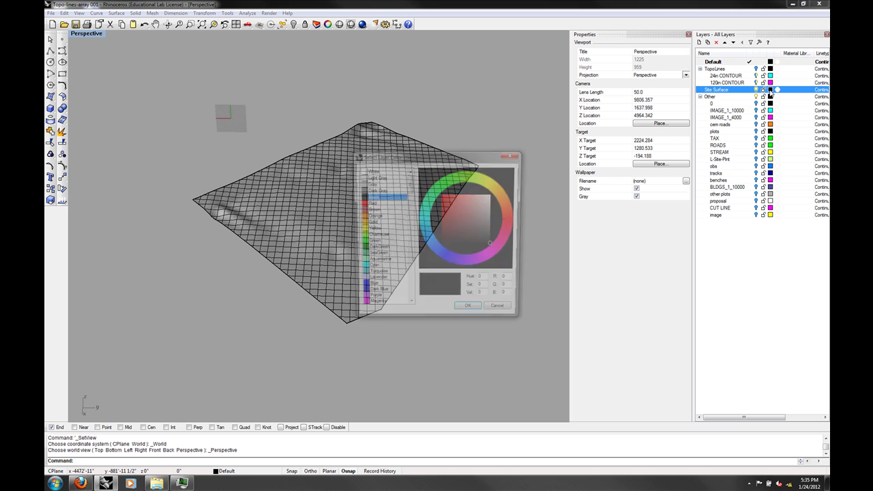
{"action": "left_click", "coordinate": [362, 210]}
{"action": "left_click", "coordinate": [470, 312]}
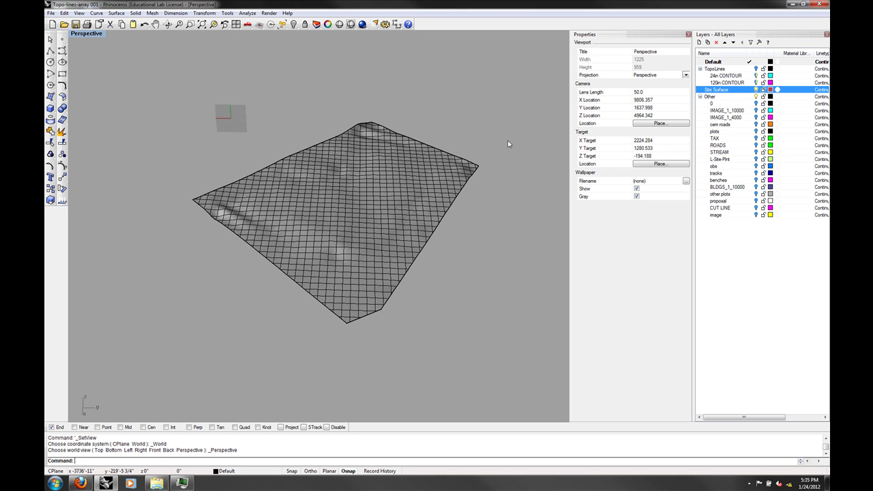
Move the terrain surface from the Default layer to the Site Surface layer
{"action": "key", "text": "ctrl+a"}
{"action": "left_click", "coordinate": [684, 67]}
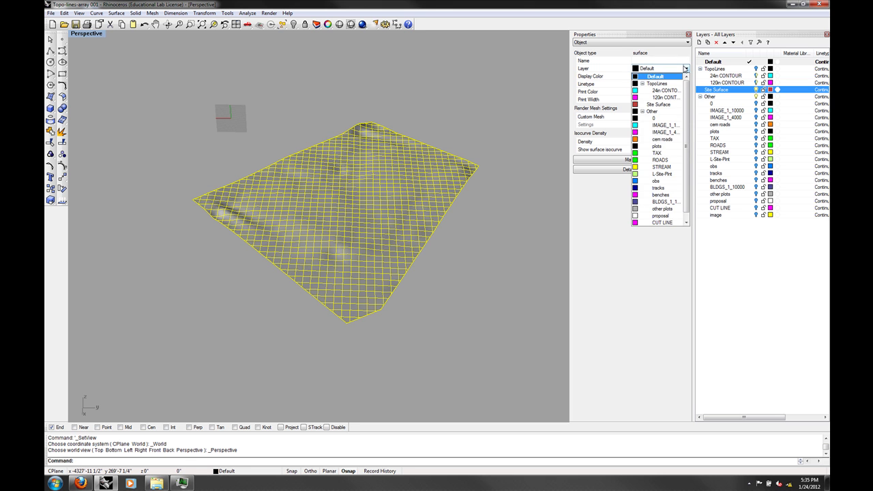
{"action": "left_click", "coordinate": [658, 105]}
{"action": "left_click", "coordinate": [447, 145]}
{"action": "right_click_drag", "start_coordinate": [447, 144], "coordinate": [407, 157]}
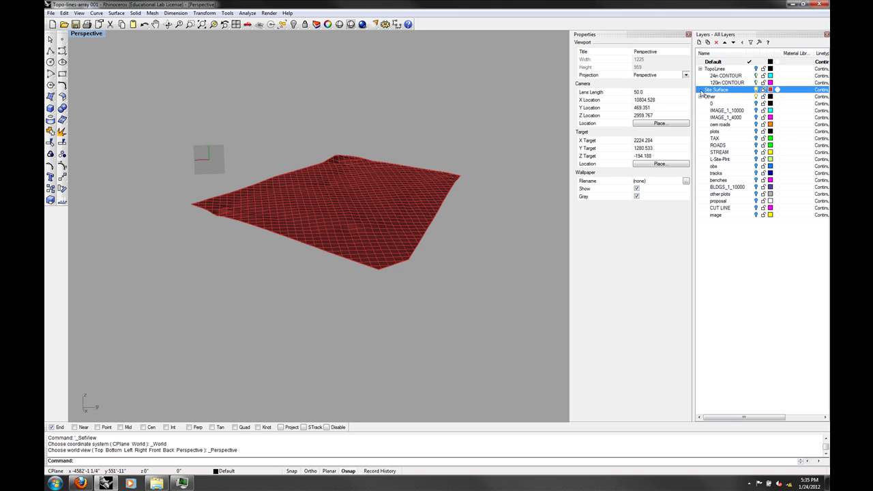
Make Site Surface the current layer and turn off the Default and Other layers
{"action": "left_click", "coordinate": [745, 92]}
{"action": "left_click", "coordinate": [755, 62]}
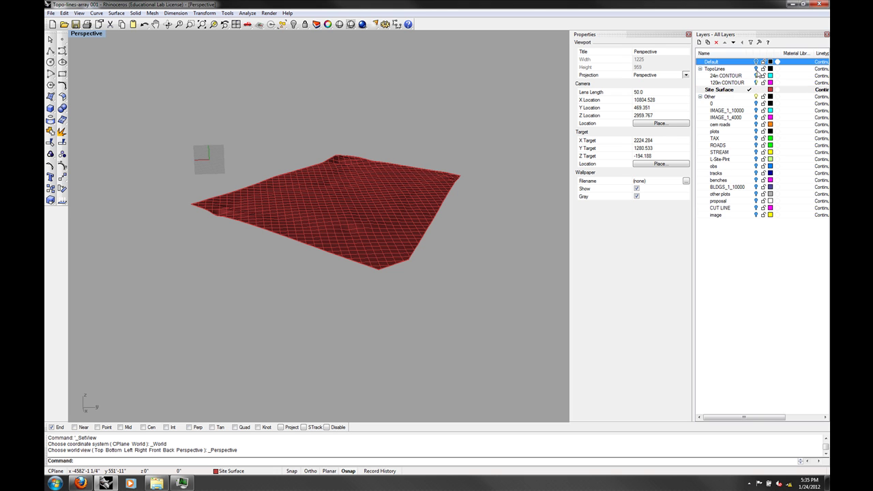
{"action": "left_click", "coordinate": [756, 97]}
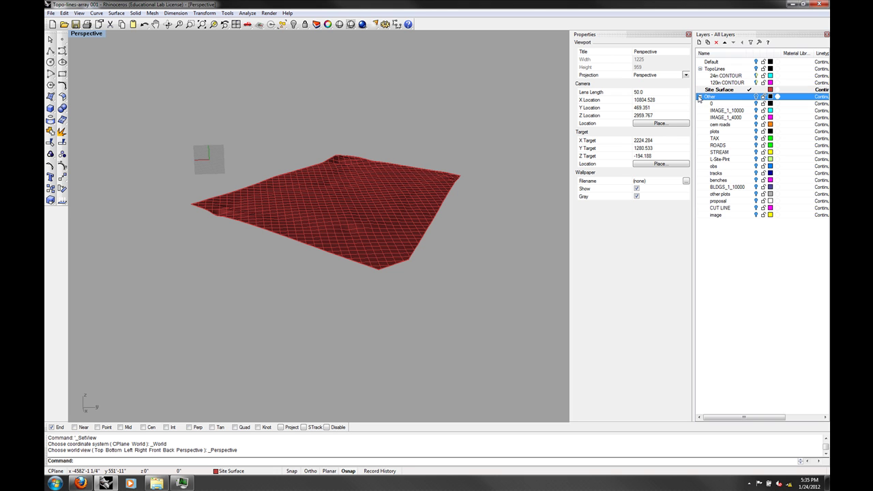
Collapse the Other and TopoLines layer groups and move the Site Surface layer above TopoLines
{"action": "left_click", "coordinate": [699, 97]}
{"action": "left_click", "coordinate": [700, 69]}
{"action": "left_click", "coordinate": [720, 75]}
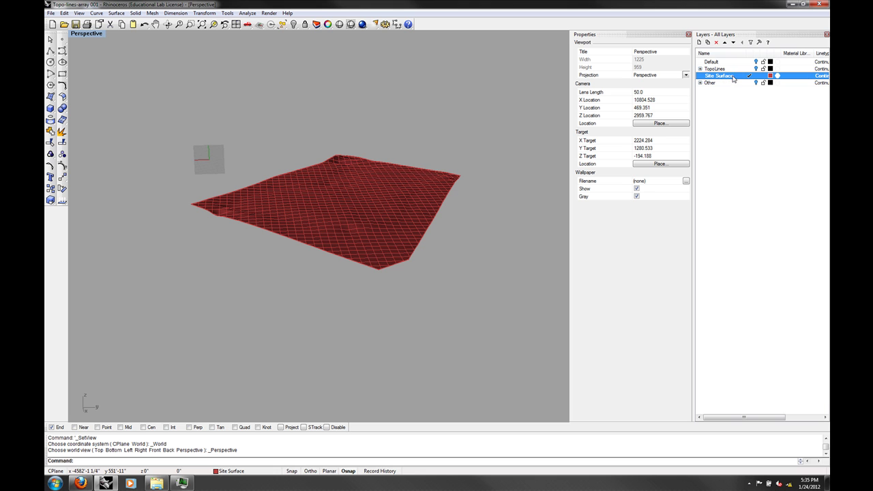
{"action": "left_click_drag", "start_coordinate": [723, 79], "coordinate": [705, 63]}
{"action": "left_click", "coordinate": [721, 79]}
{"action": "left_click", "coordinate": [738, 78]}
{"action": "left_click", "coordinate": [724, 42]}
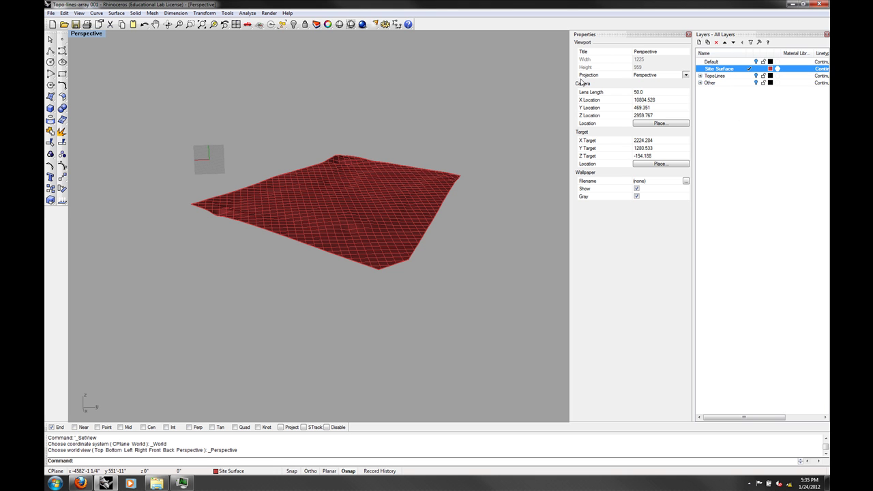
{"action": "right_click_drag", "start_coordinate": [384, 179], "coordinate": [448, 184]}
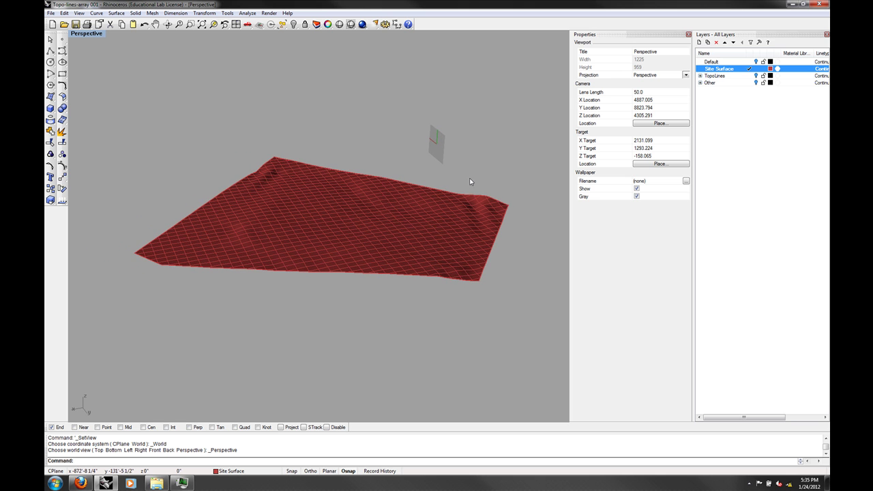